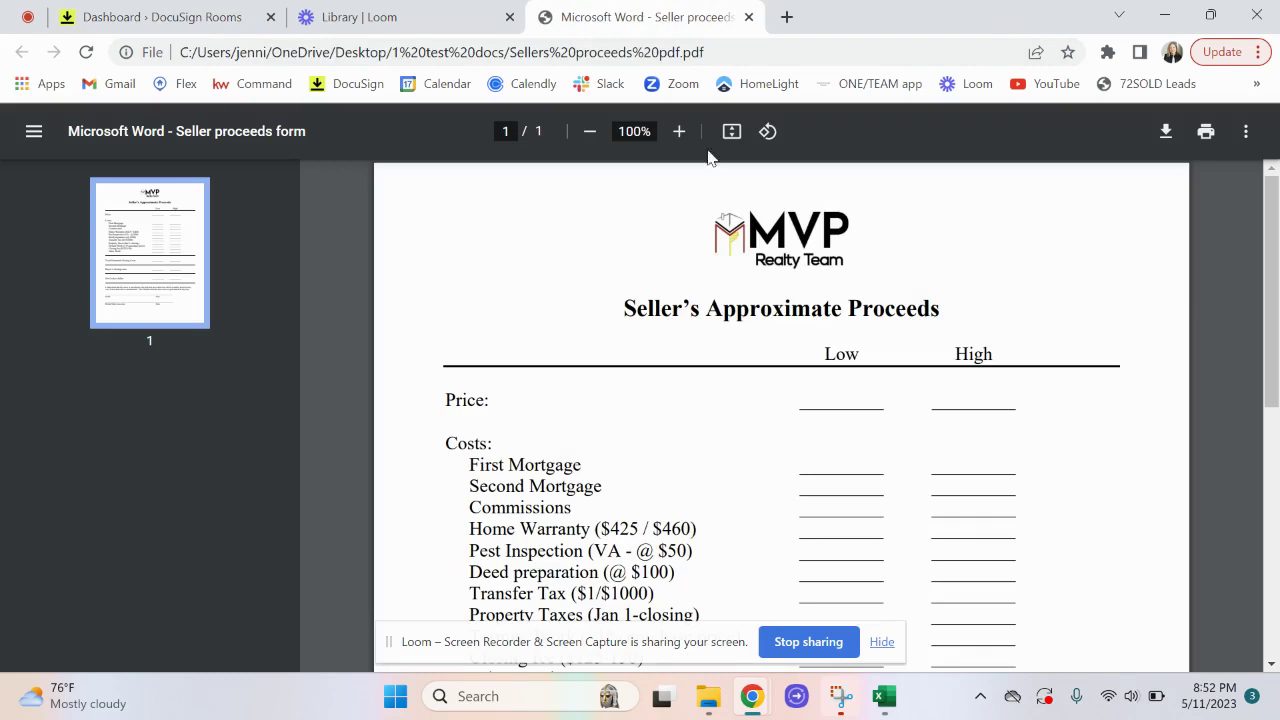
Review the Seller's Approximate Proceeds PDF, from the price and cost lines down to the signature lines
scroll(782, 410, "down", 4)
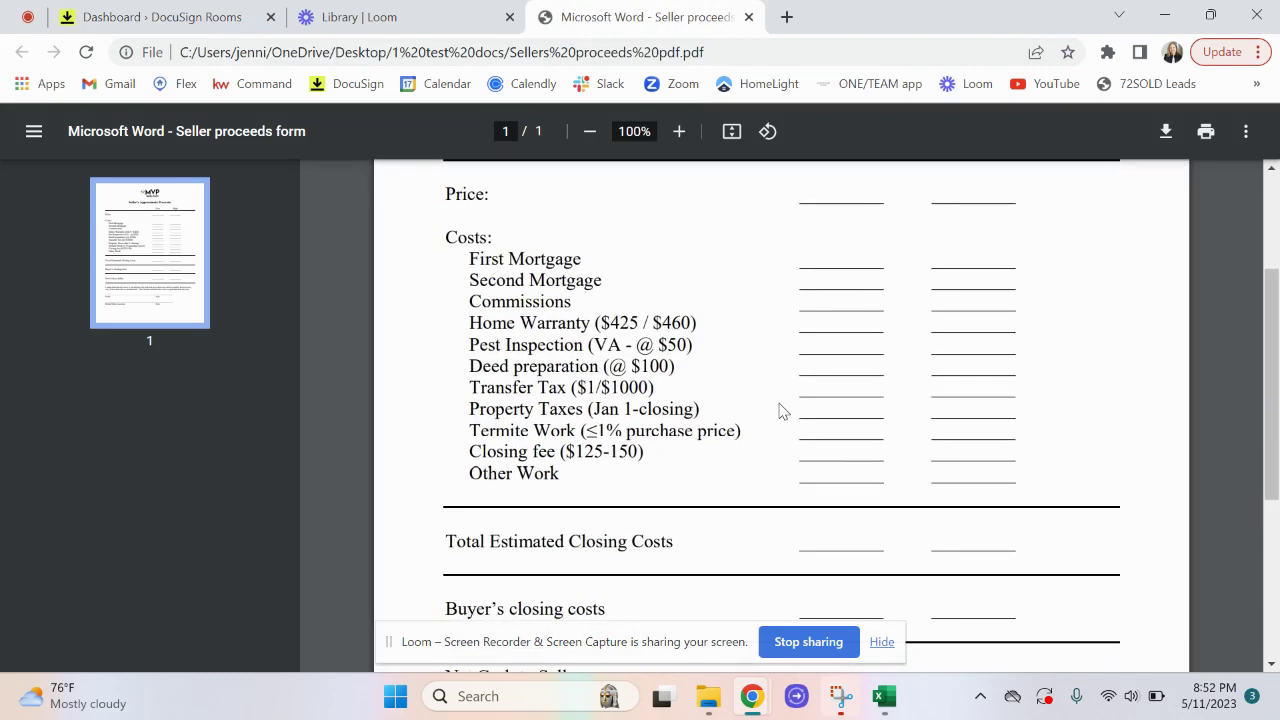
scroll(782, 410, "up", 3)
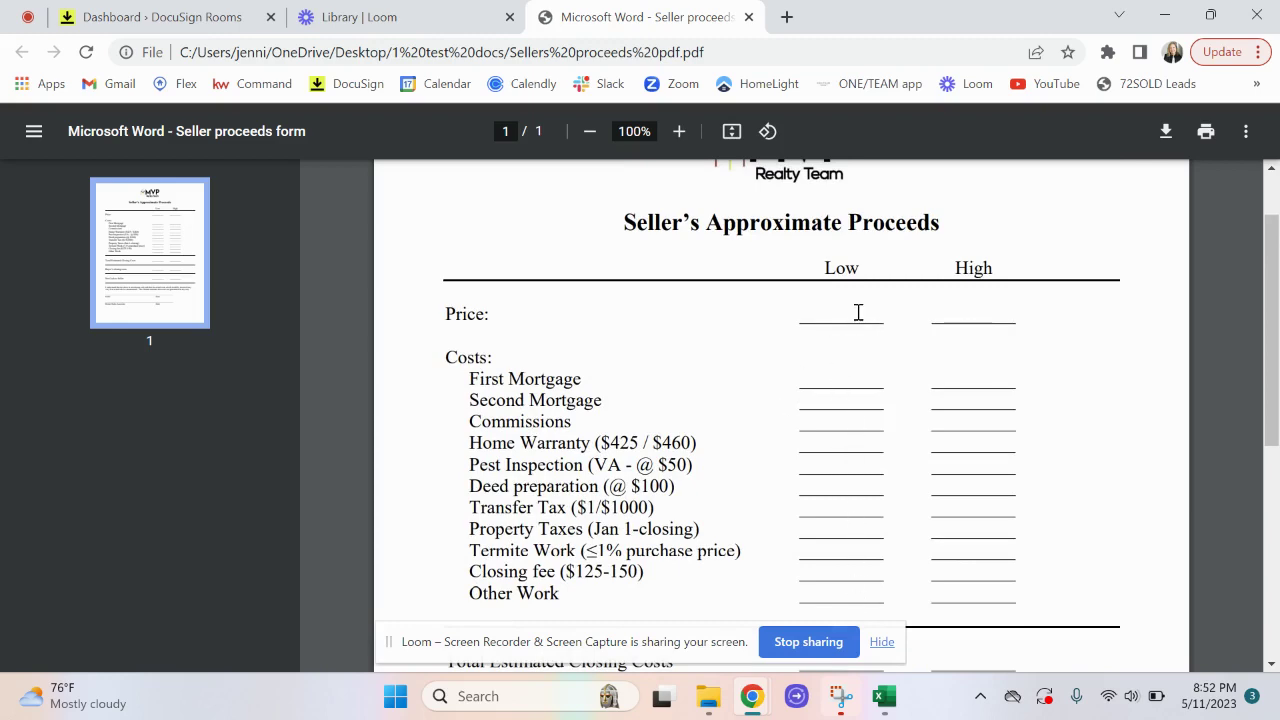
scroll(858, 312, "down", 5)
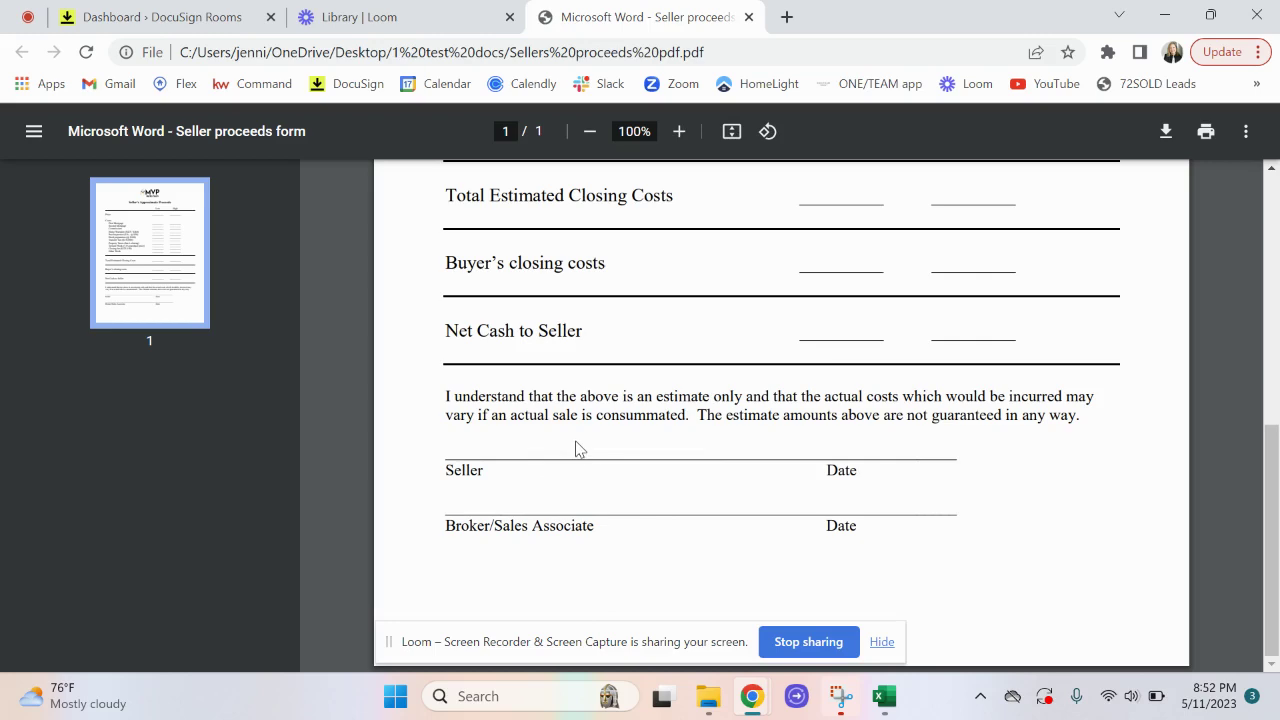
scroll(576, 448, "up", 10)
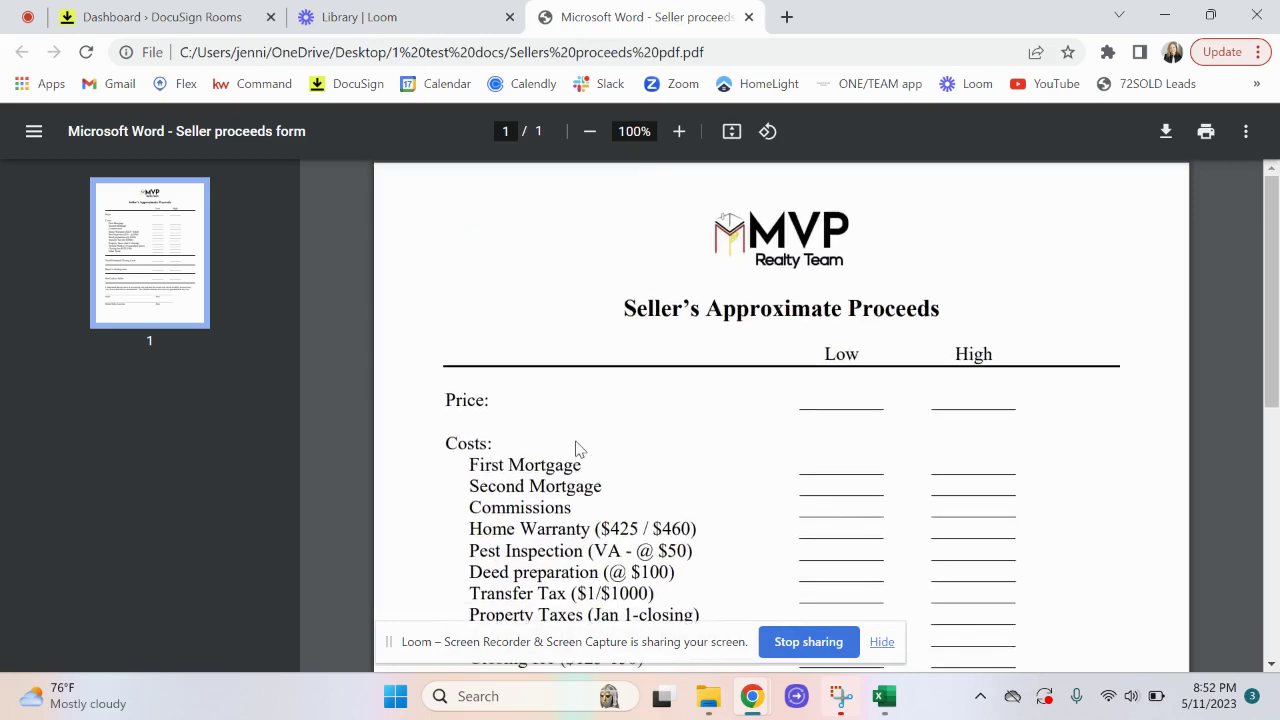
scroll(576, 448, "down", 2)
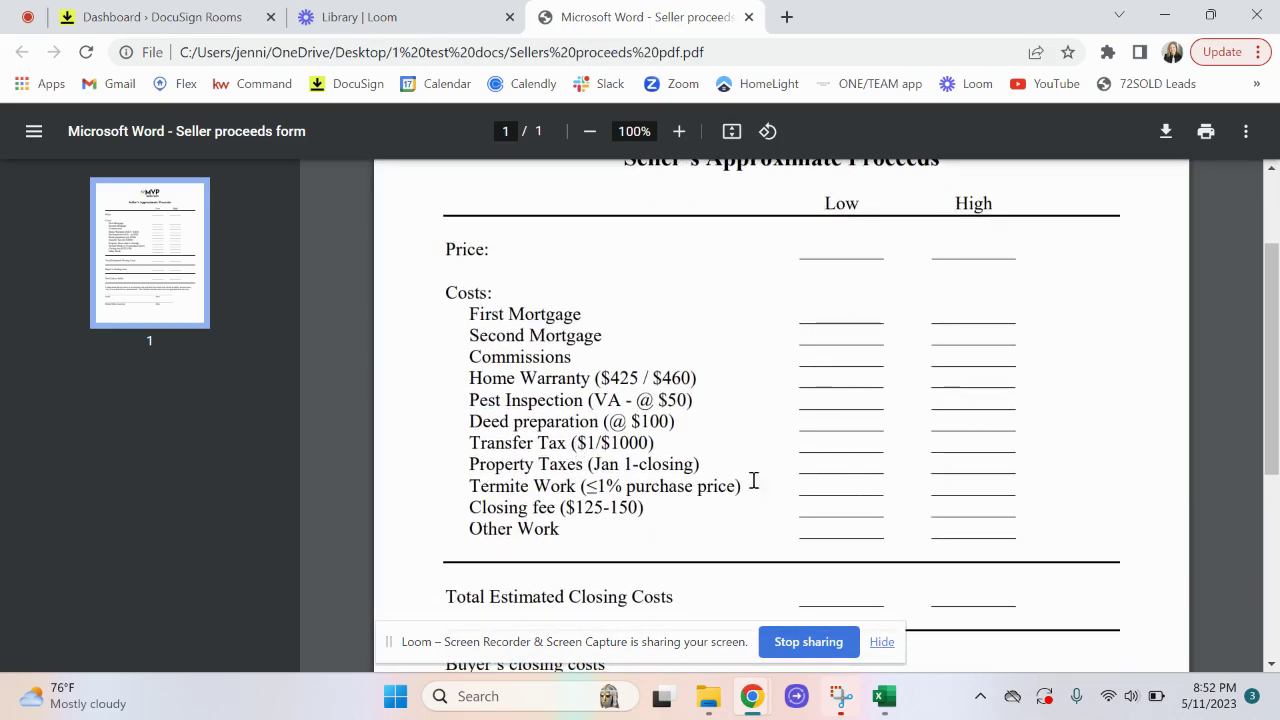
scroll(707, 334, "up", 2)
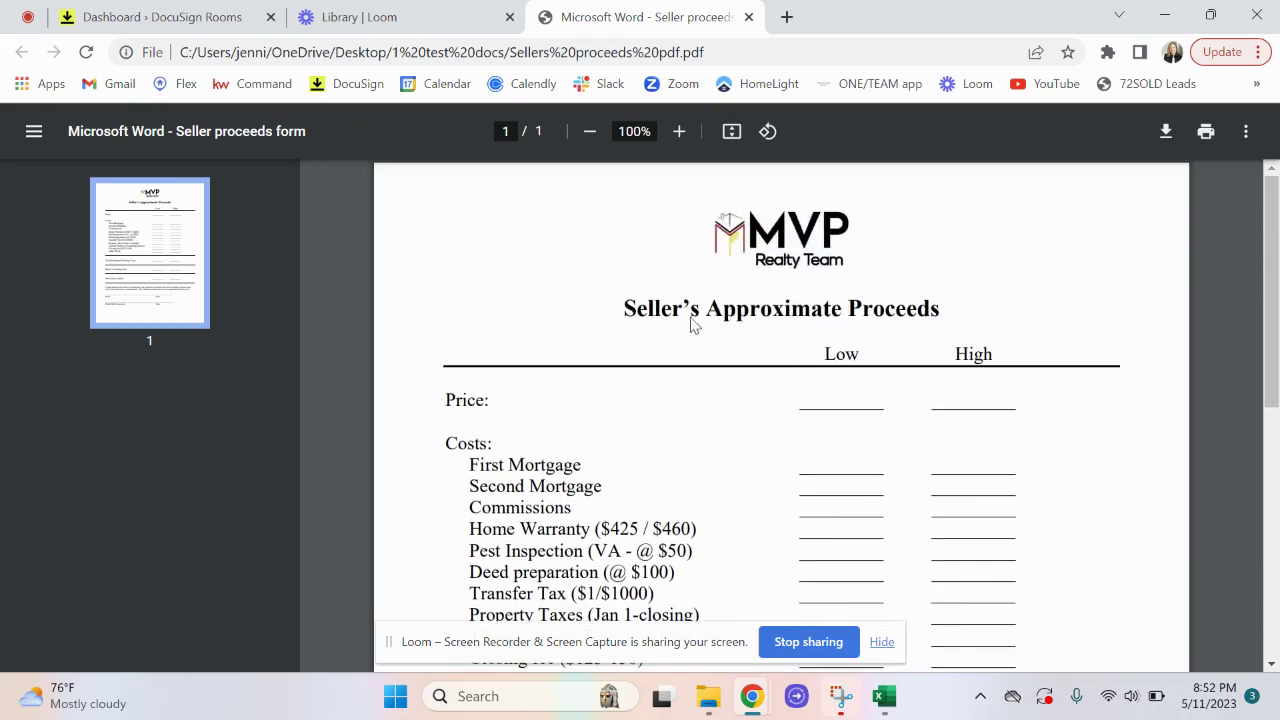
Switch to the DocuSign Rooms dashboard and change over to DocuSign eSignature from the account options
left_click(148, 22)
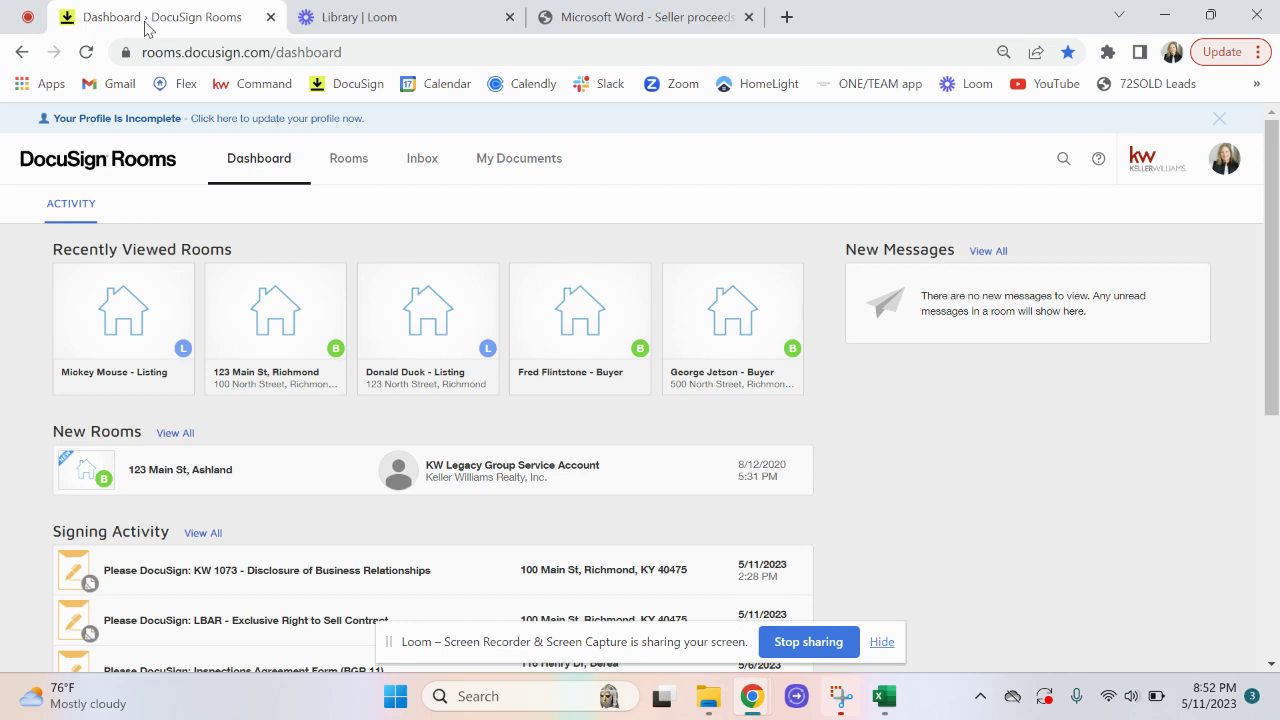
left_click(1229, 160)
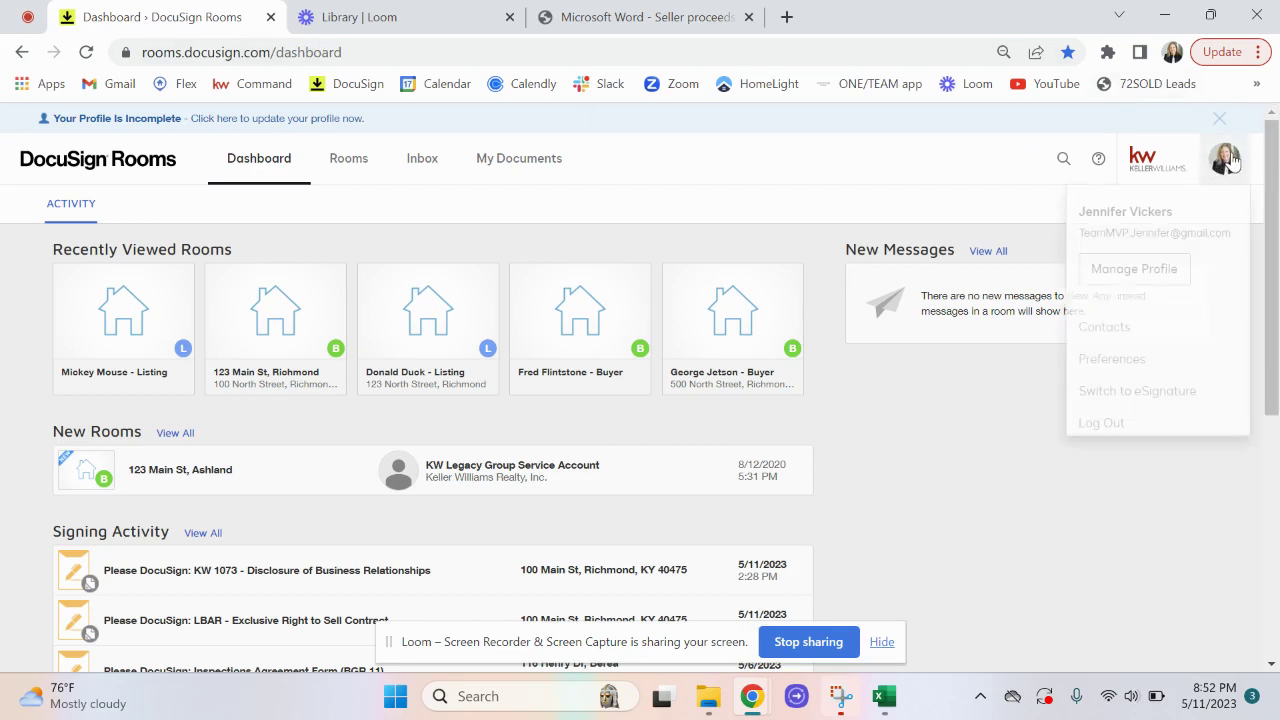
left_click(1169, 410)
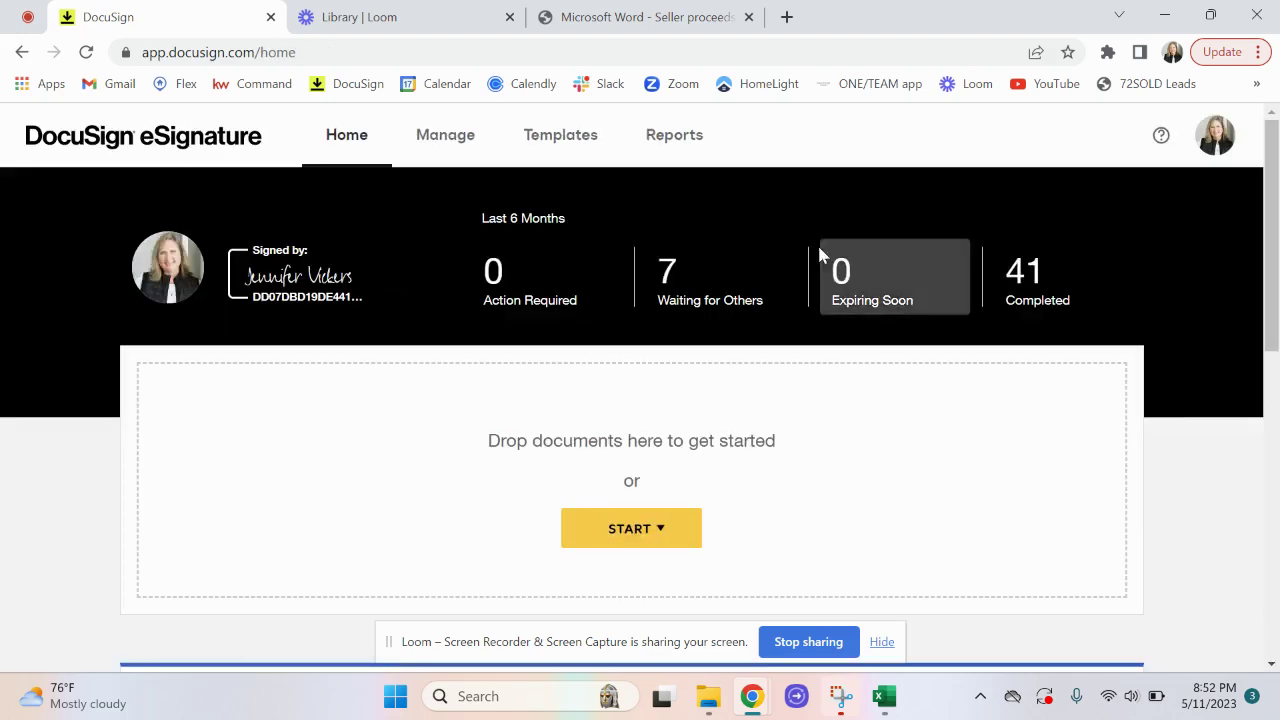
Create a new eSignature template and name it "Seller proceeds"
left_click(562, 150)
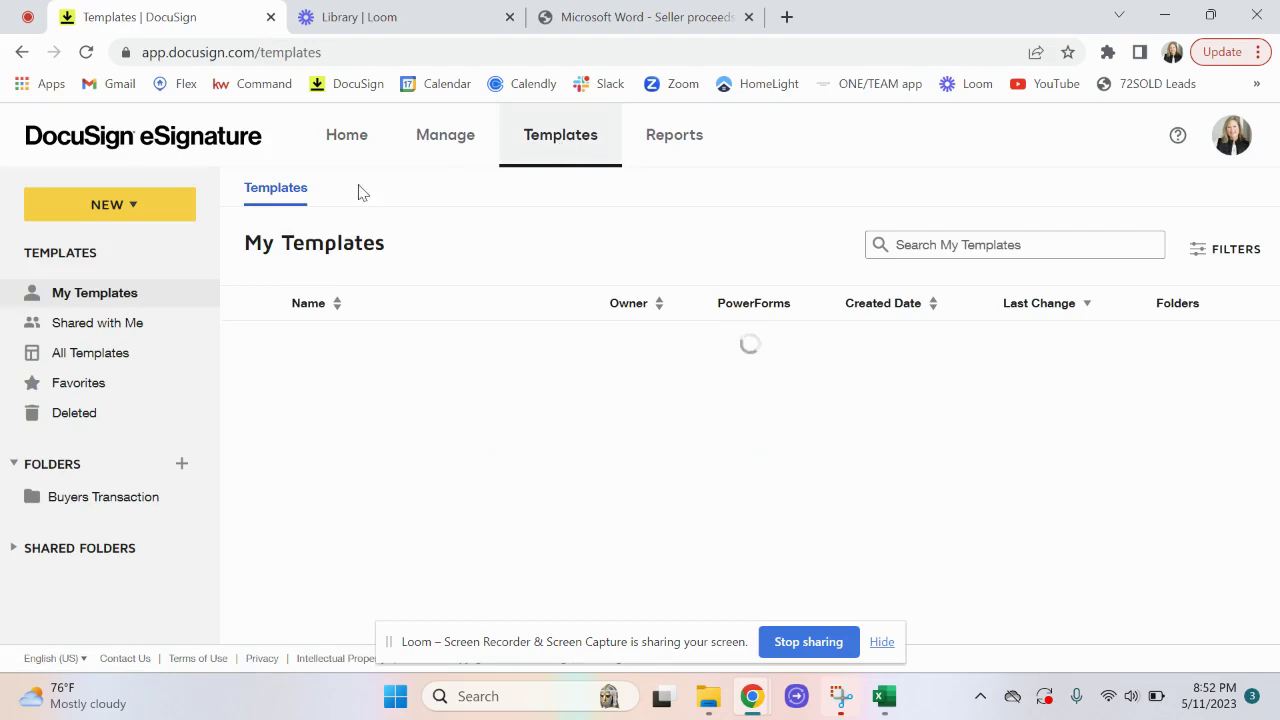
left_click(139, 217)
left_click(122, 250)
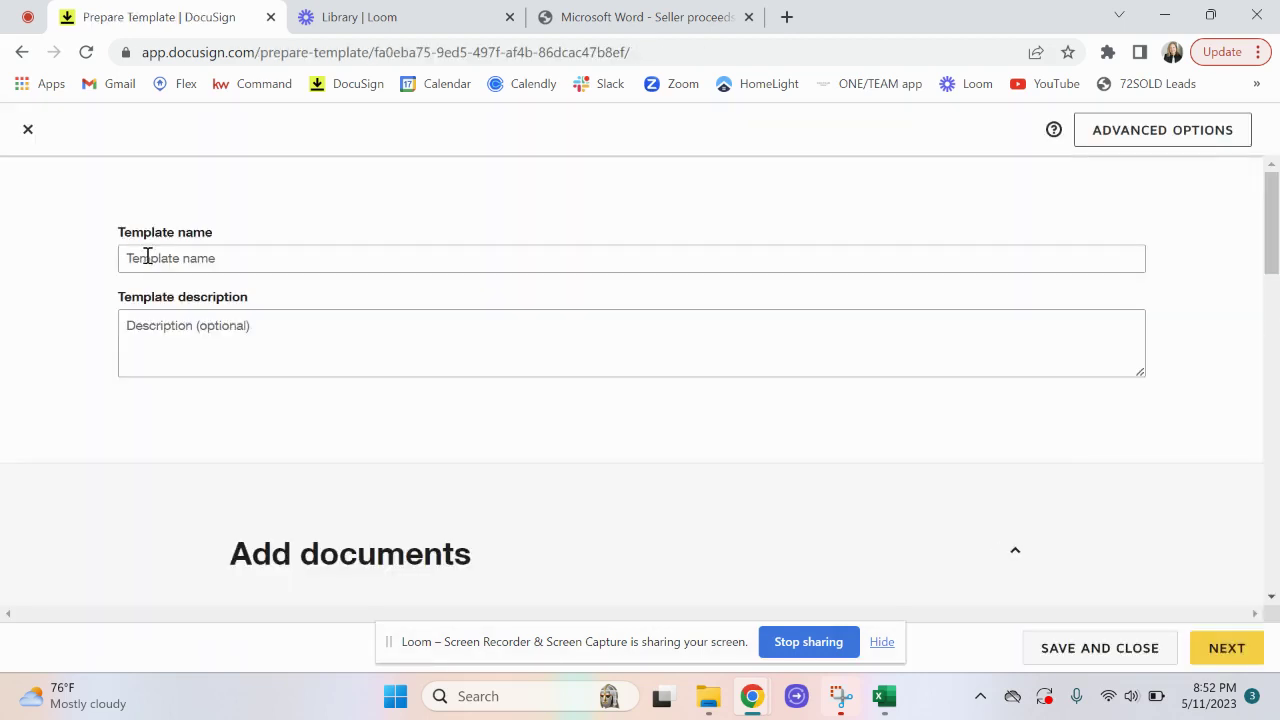
left_click(151, 258)
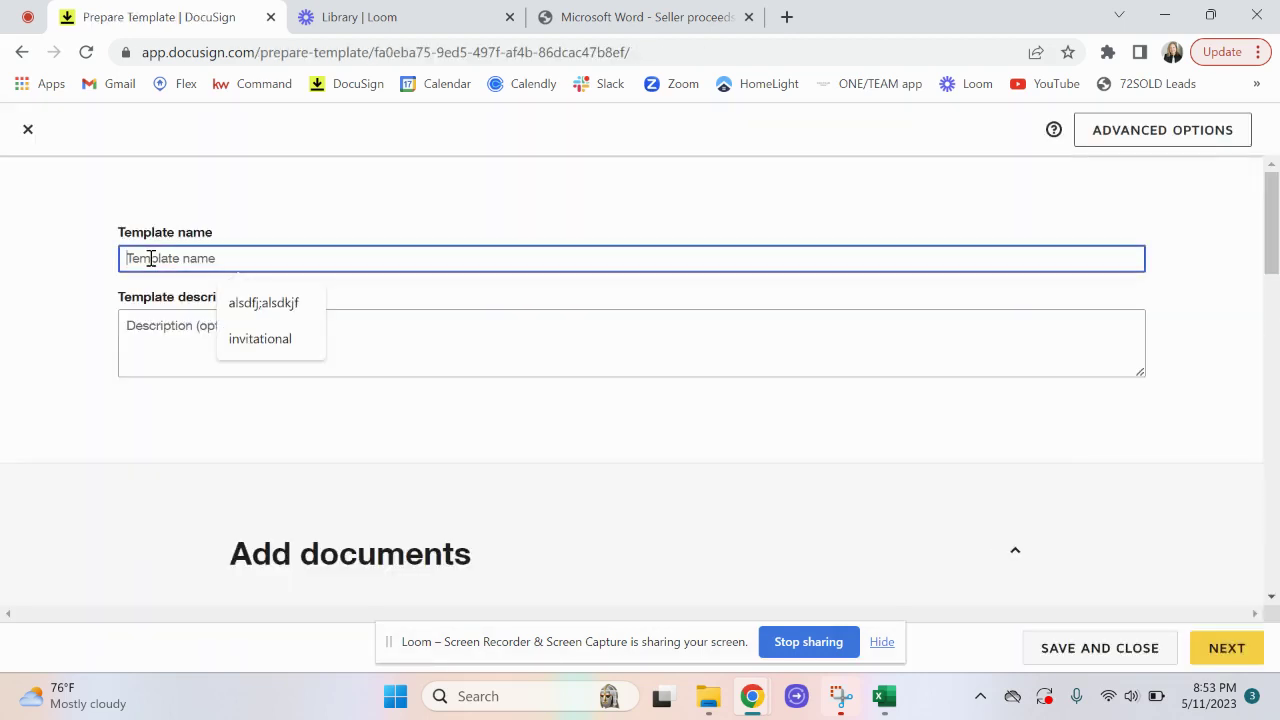
type("Seller proceeds")
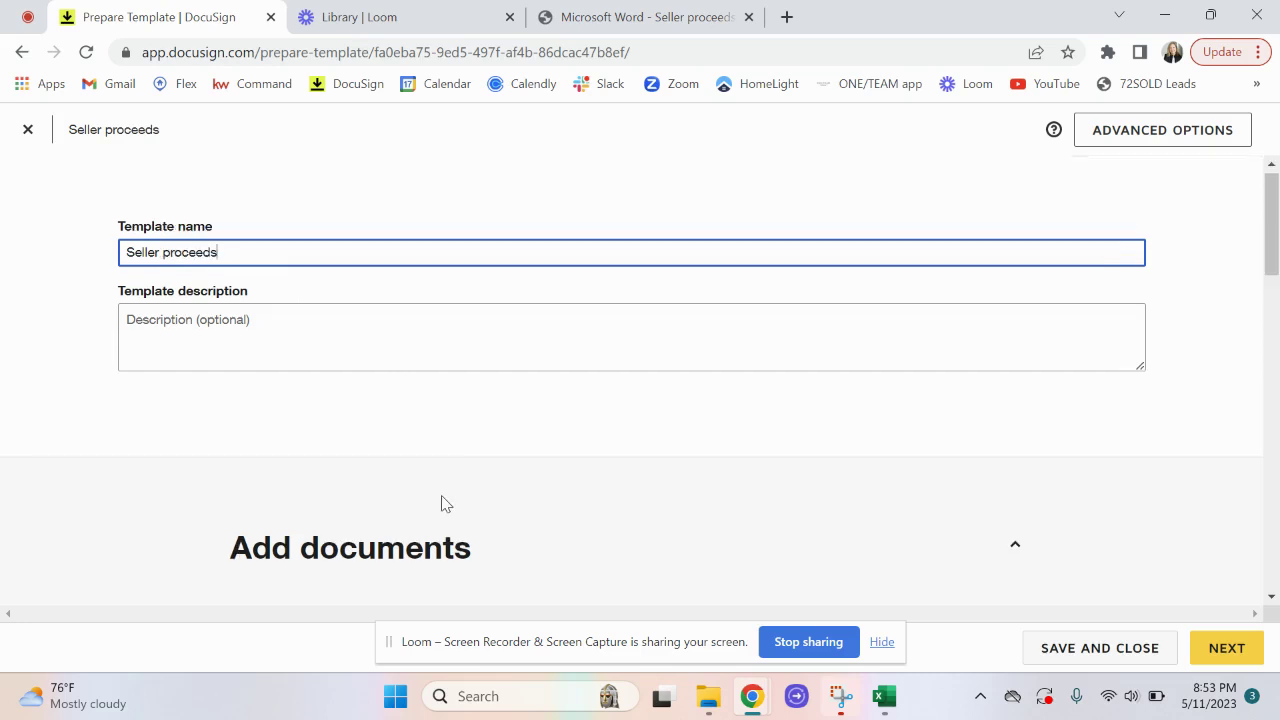
Upload the file "Sellers proceeds pdf" from the computer's "1 test docs" folder as the template document
scroll(443, 503, "down", 4)
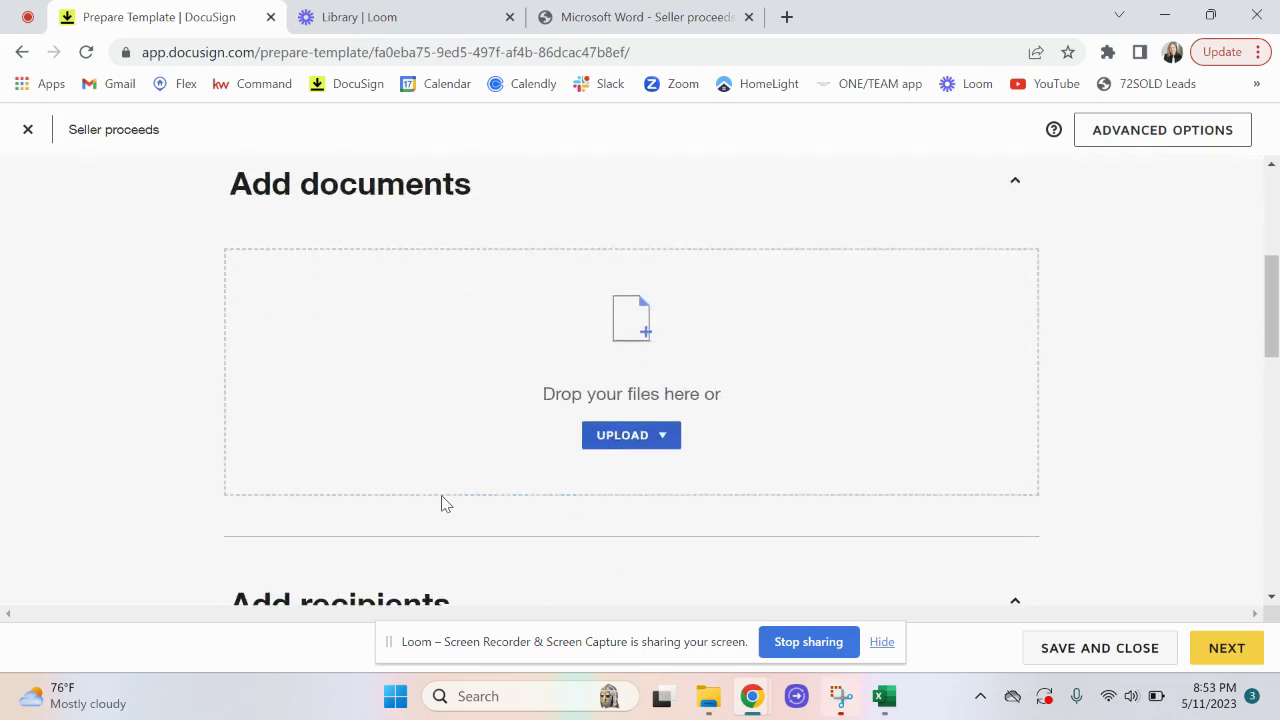
left_click(628, 443)
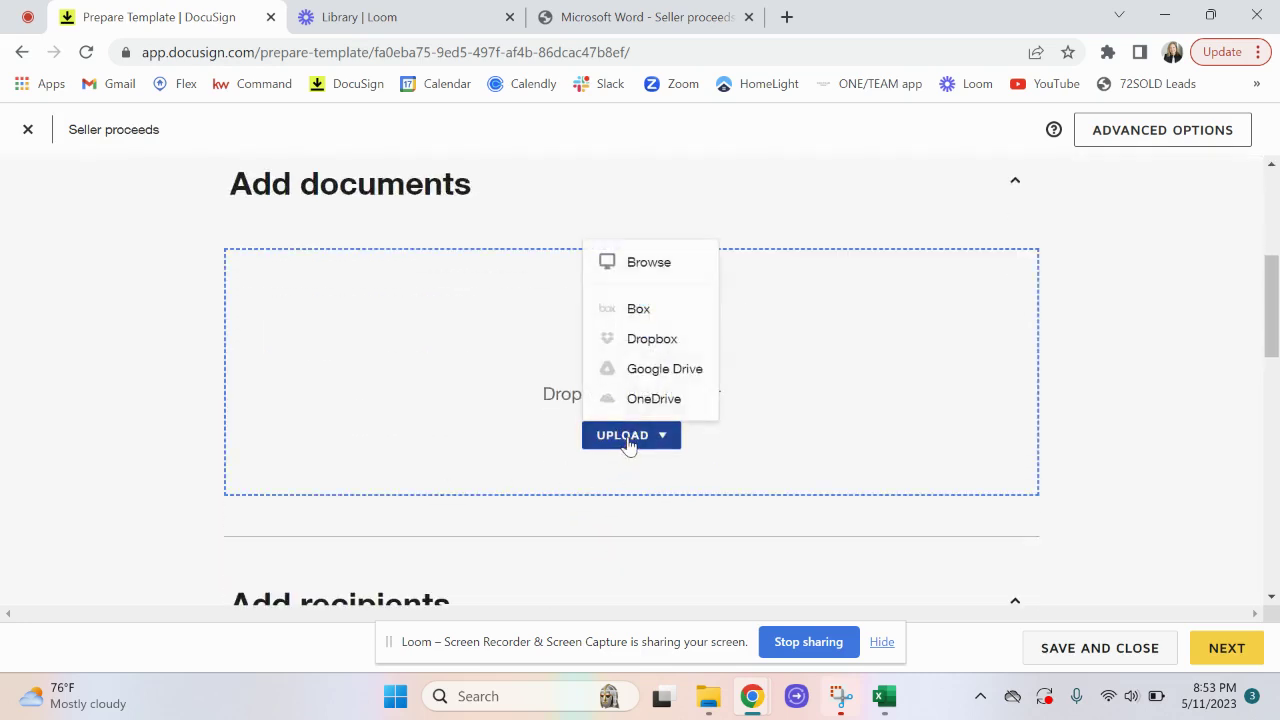
left_click(674, 264)
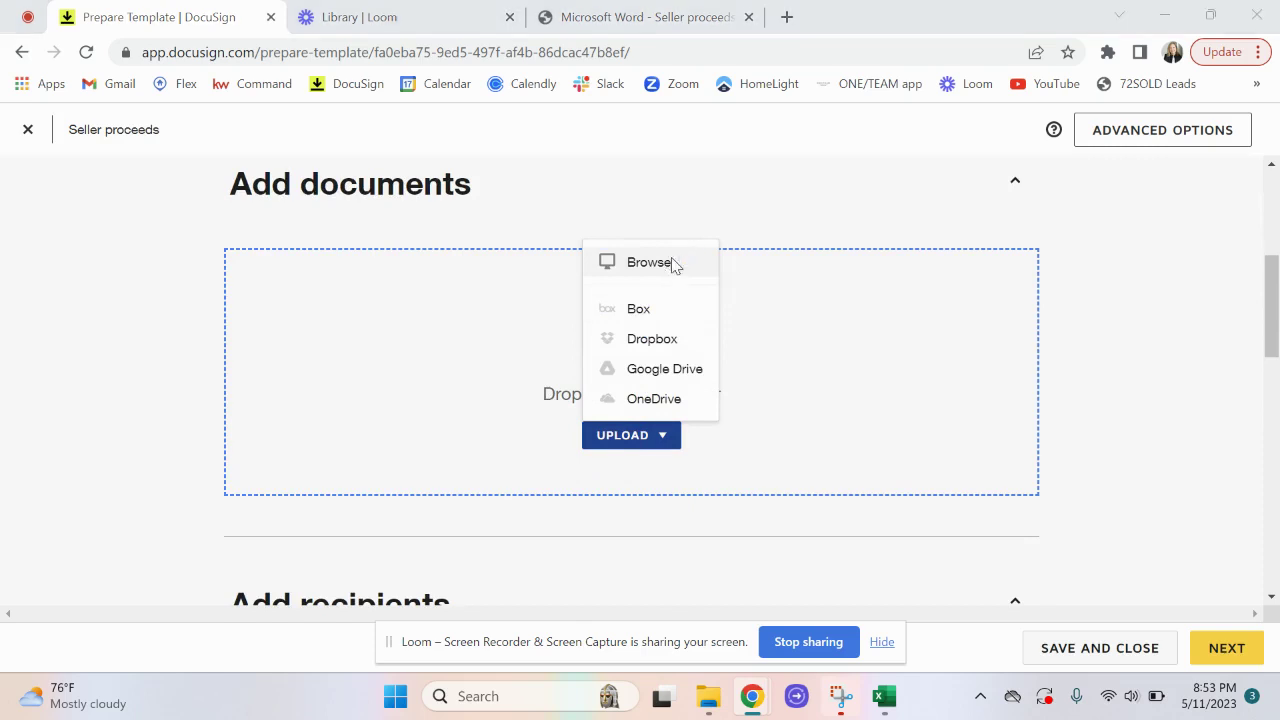
left_click(302, 168)
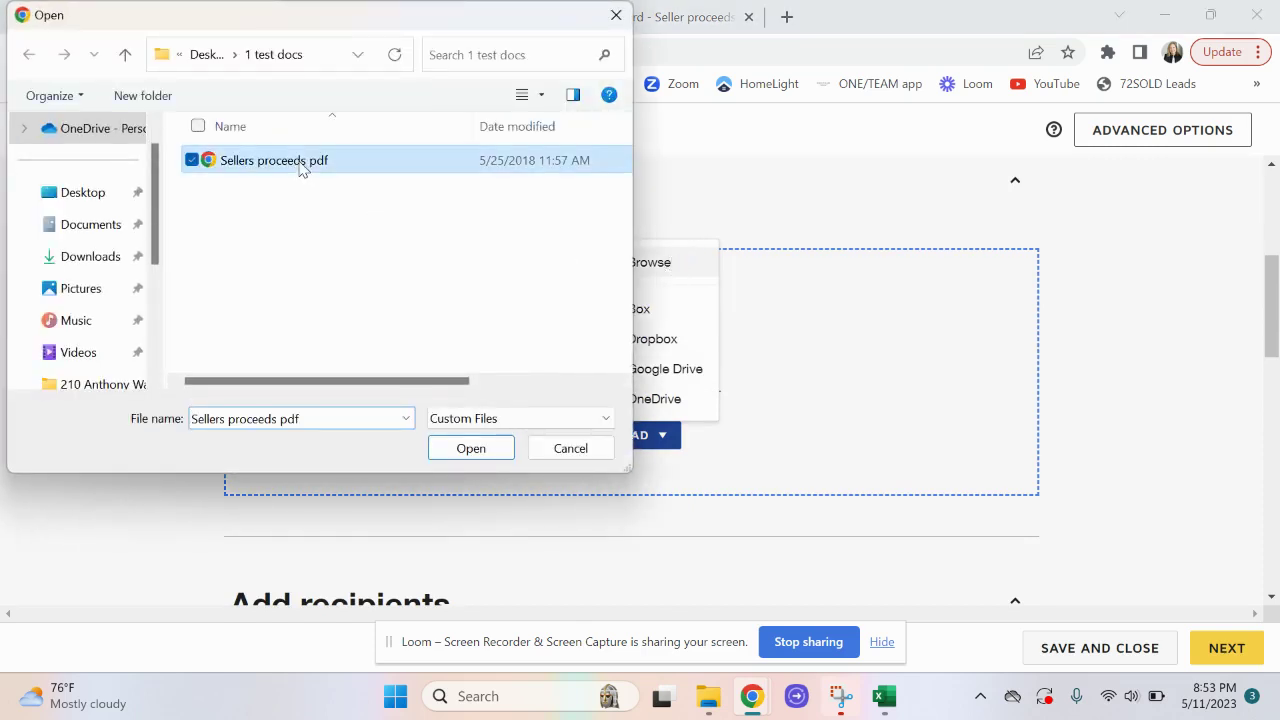
left_click(464, 452)
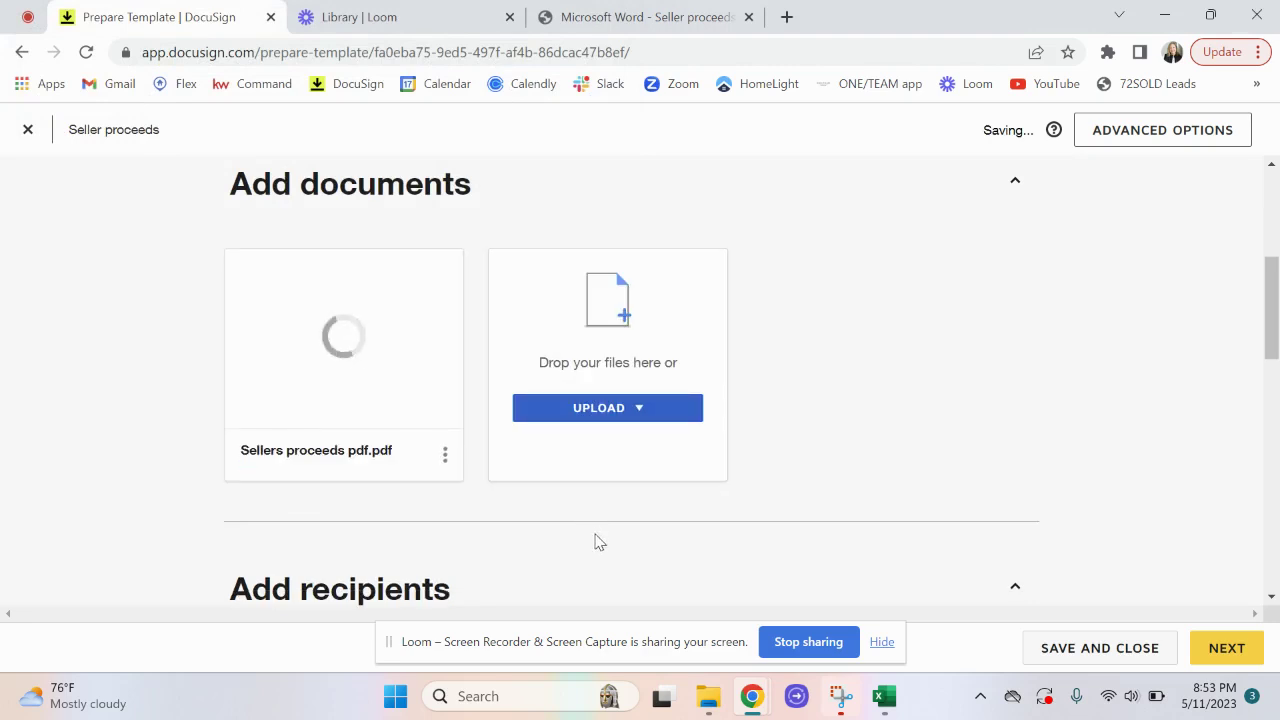
Set the first recipient's role to "Listing Agent", leaving name and email blank
scroll(598, 542, "down", 1)
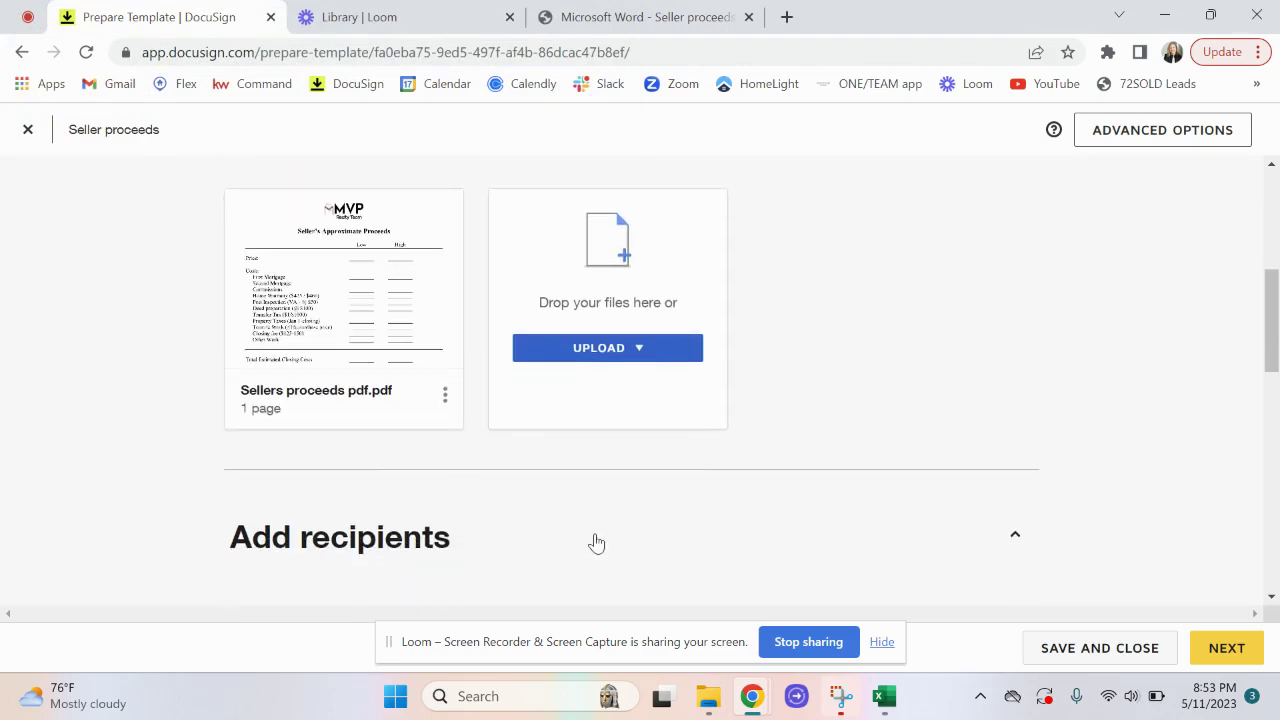
scroll(596, 542, "down", 5)
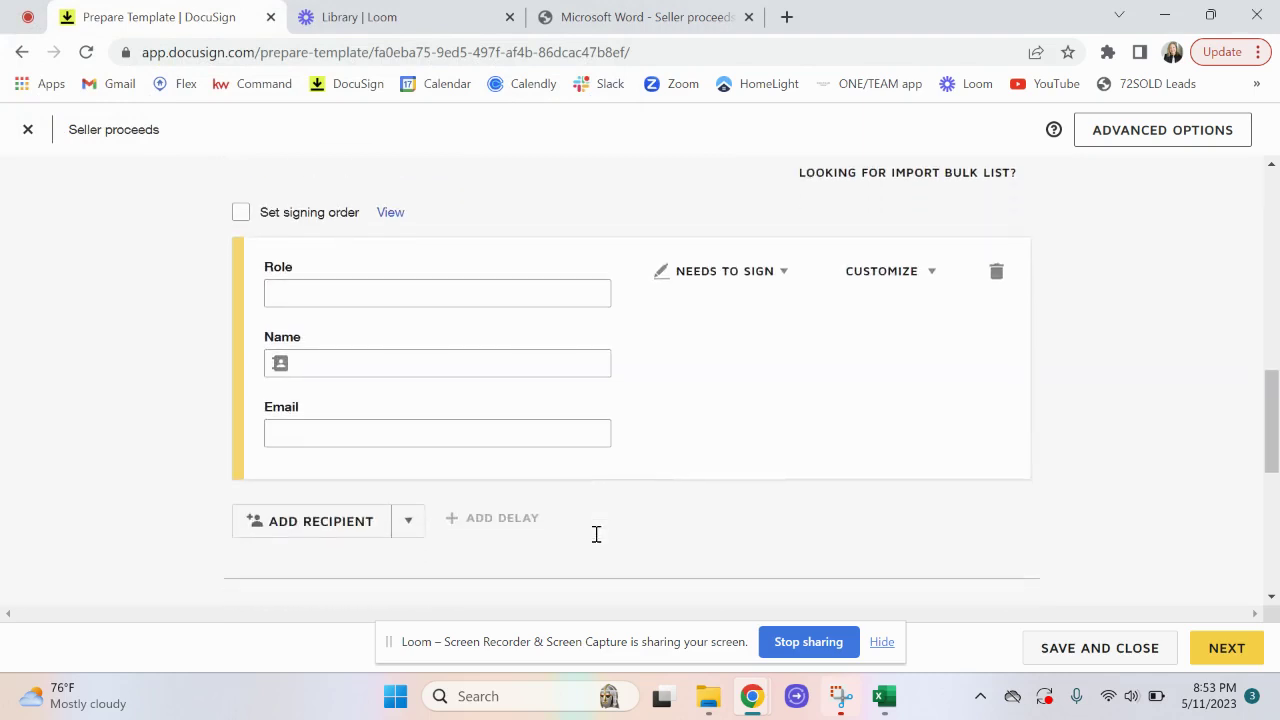
scroll(596, 536, "up", 1)
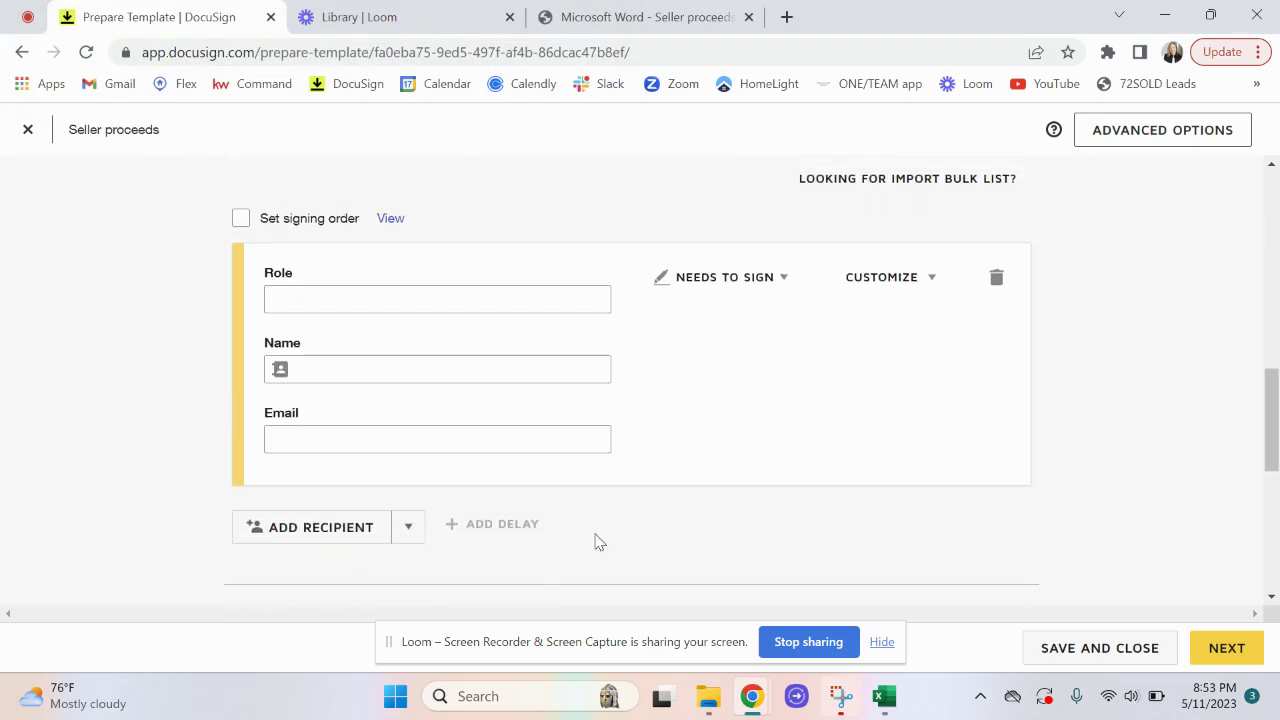
left_click(405, 298)
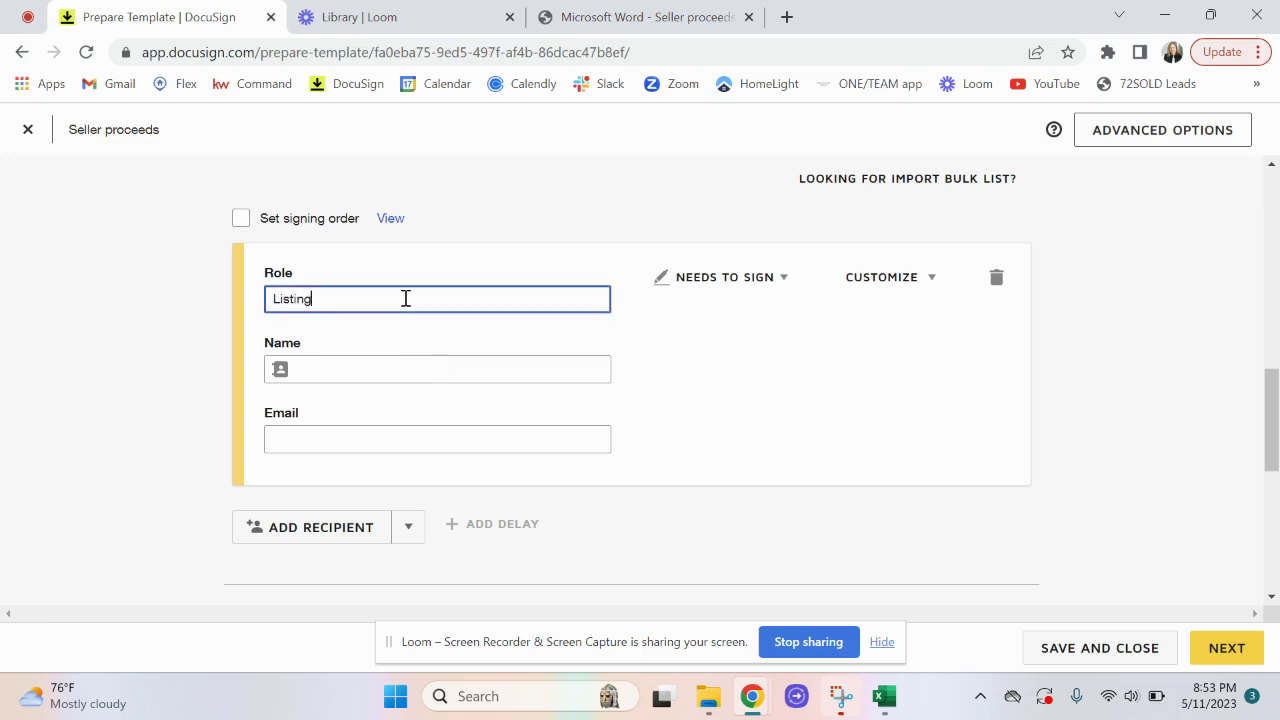
type("Listing Agent")
Add two more recipients with the roles "Seller One" and "Seller Two", without names or emails
left_click(313, 545)
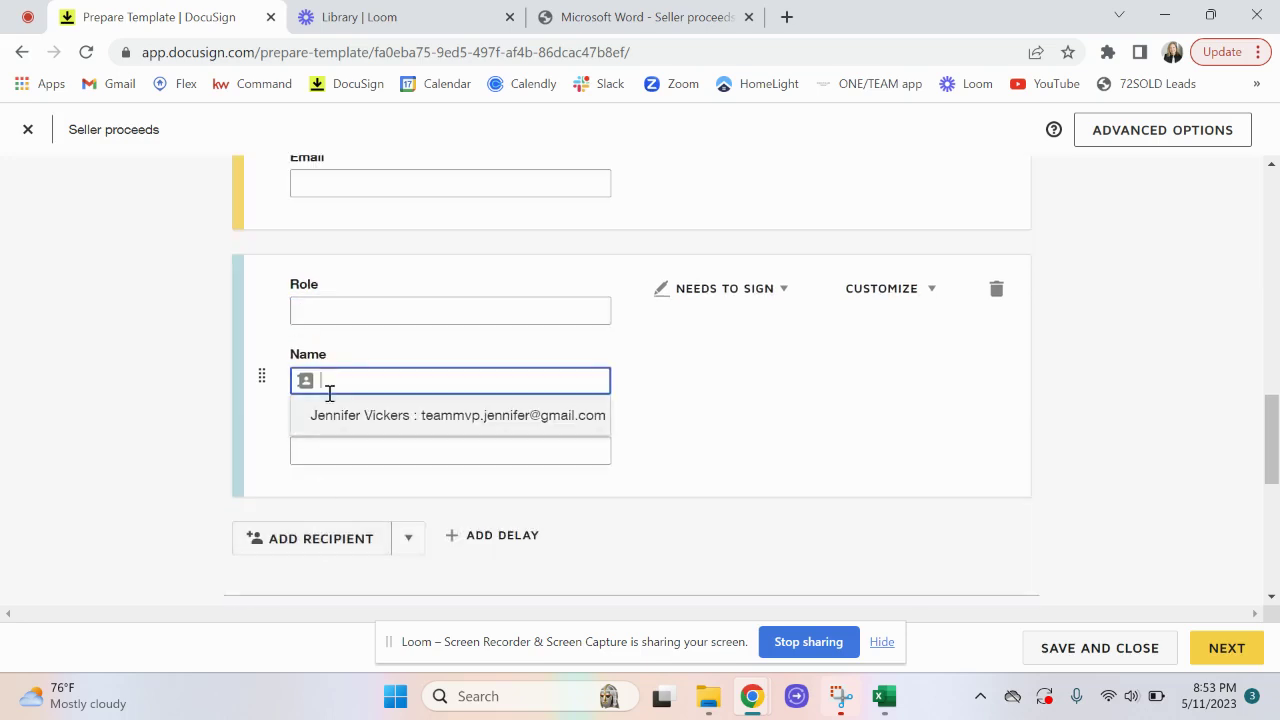
left_click(339, 312)
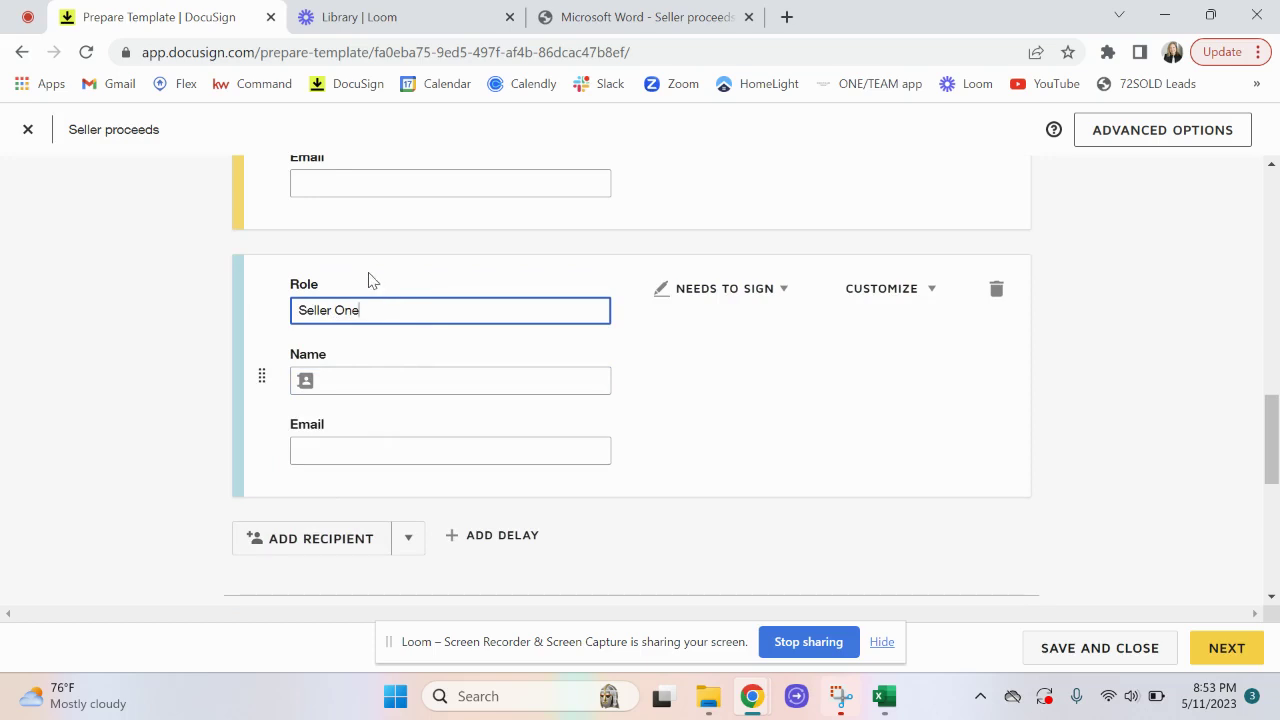
left_click(329, 540)
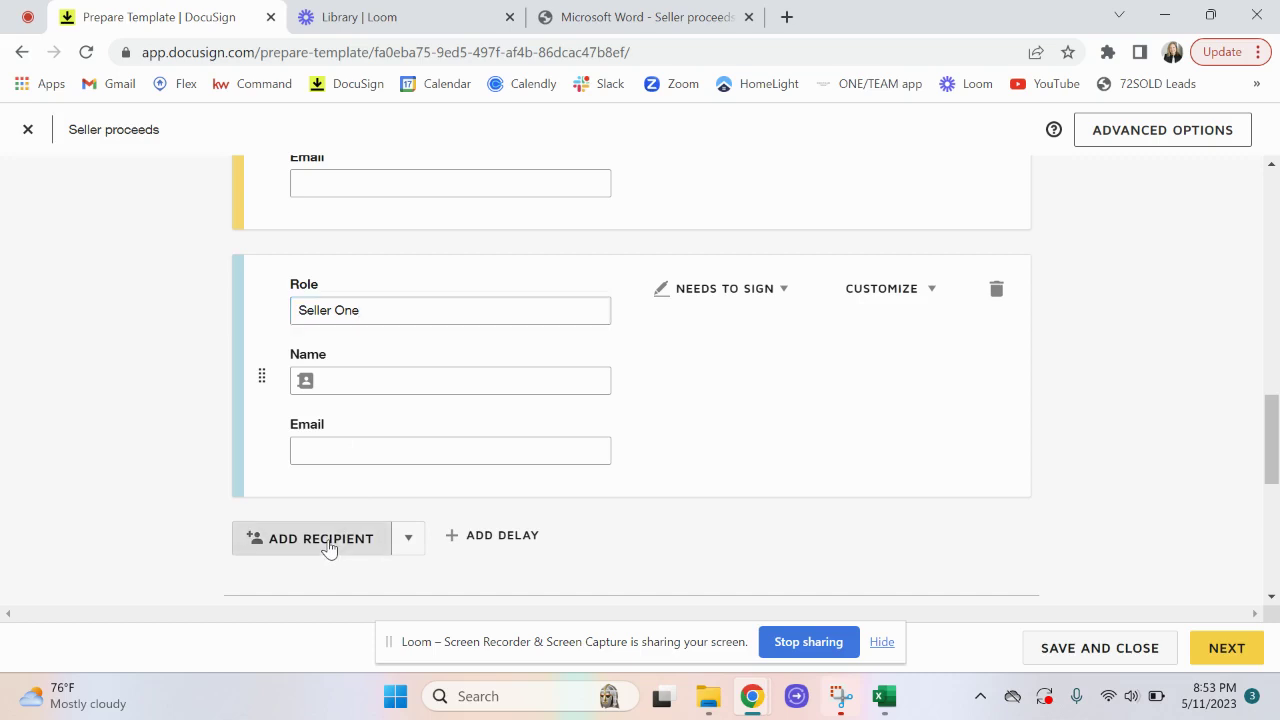
left_click(327, 312)
type("Seller")
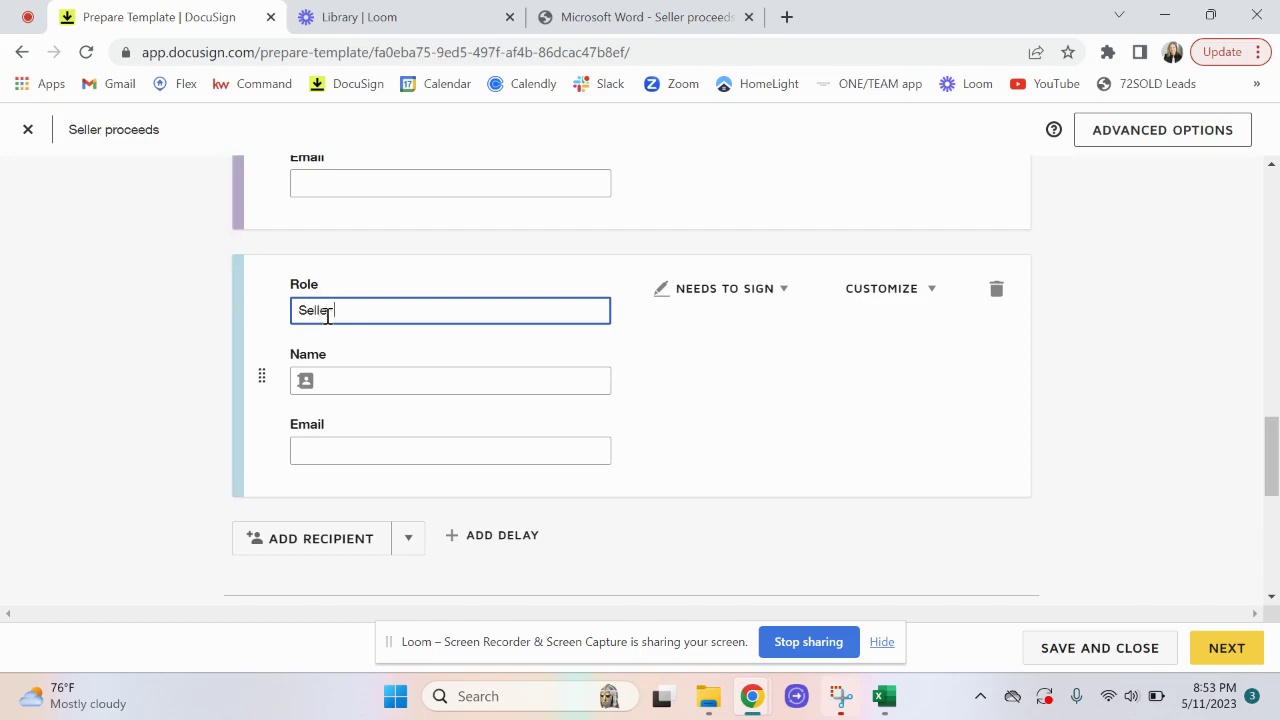
type(" Two")
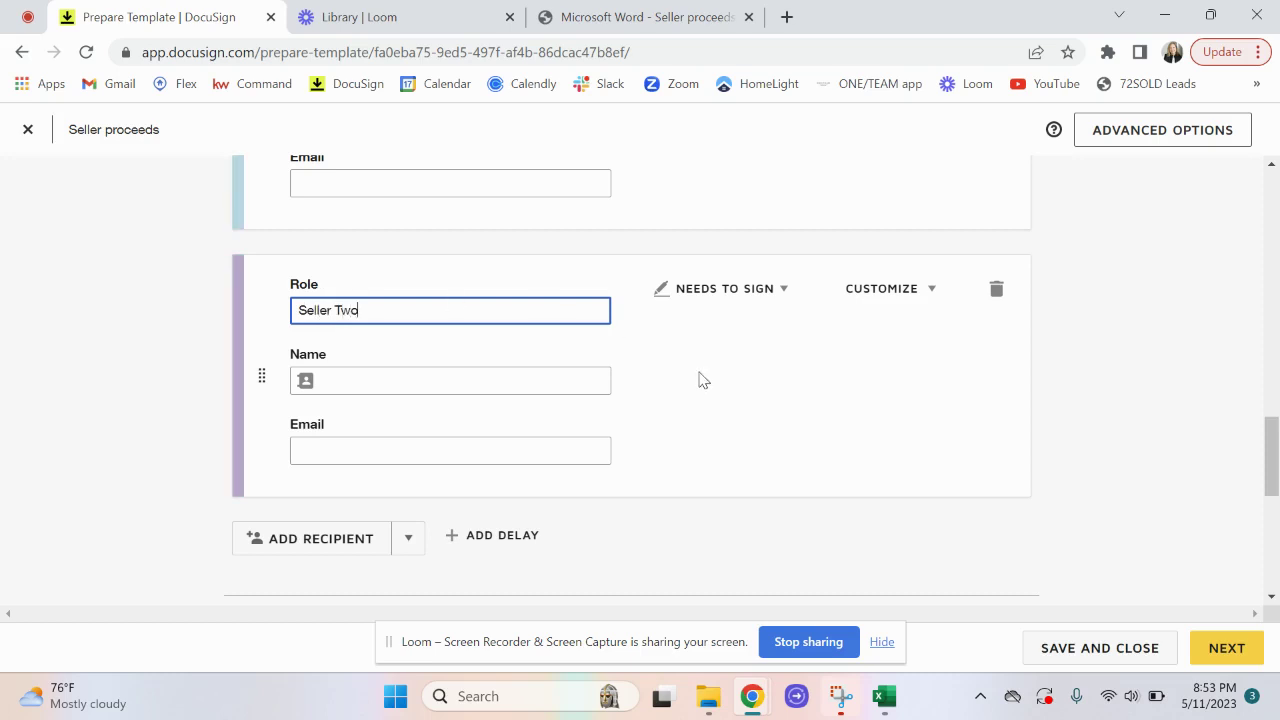
Turn on the signing order for the recipients and check the order numbers from Listing Agent to Seller Two
scroll(700, 378, "up", 3)
scroll(700, 378, "up", 3)
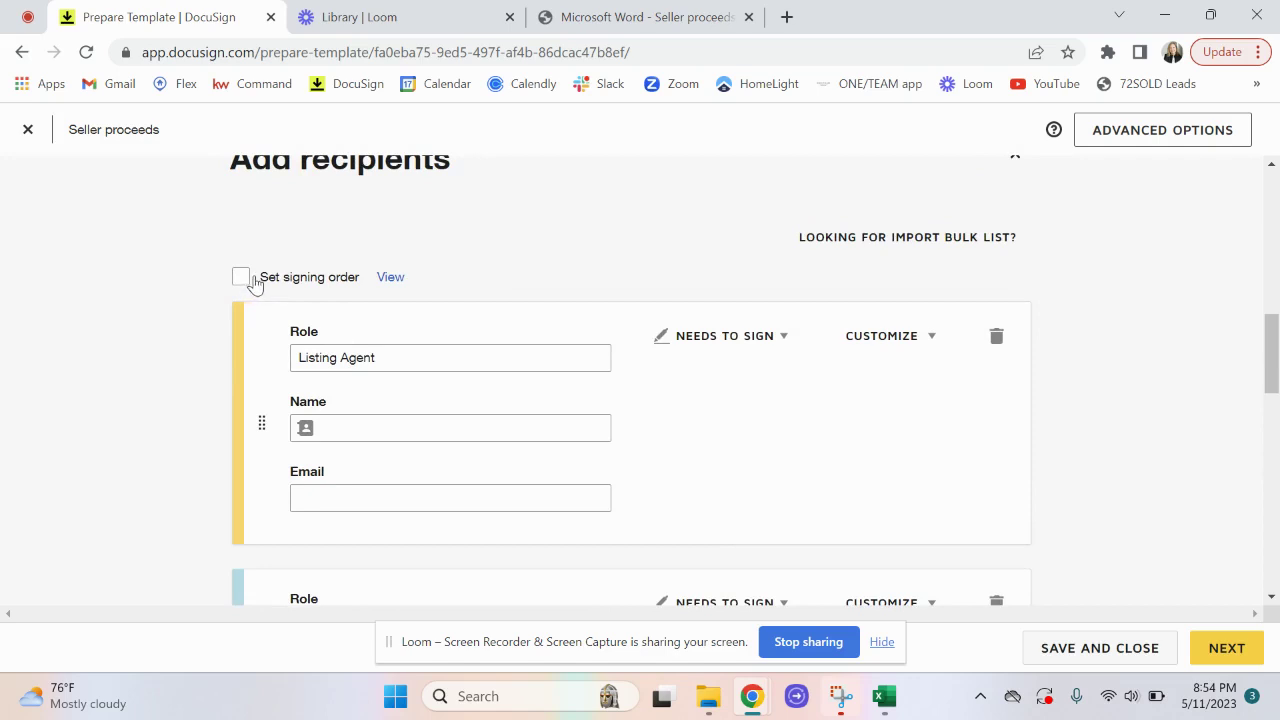
left_click(241, 279)
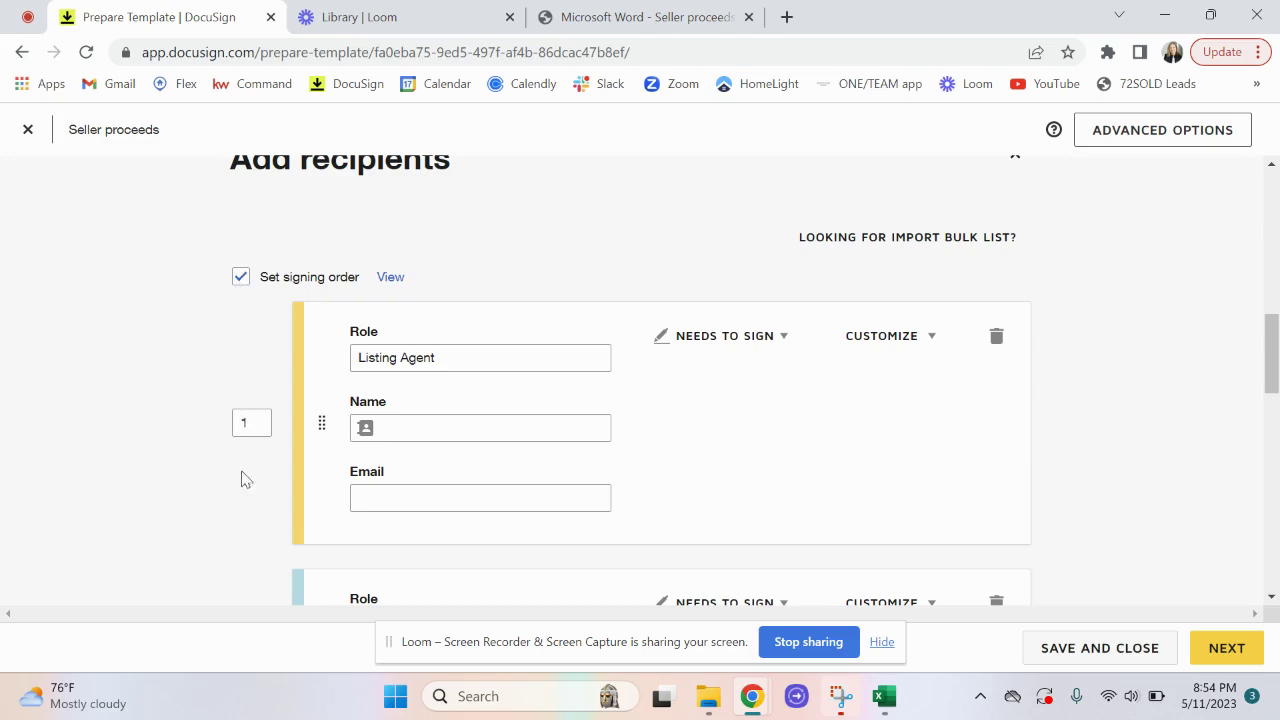
scroll(243, 519, "down", 3)
scroll(243, 520, "down", 5)
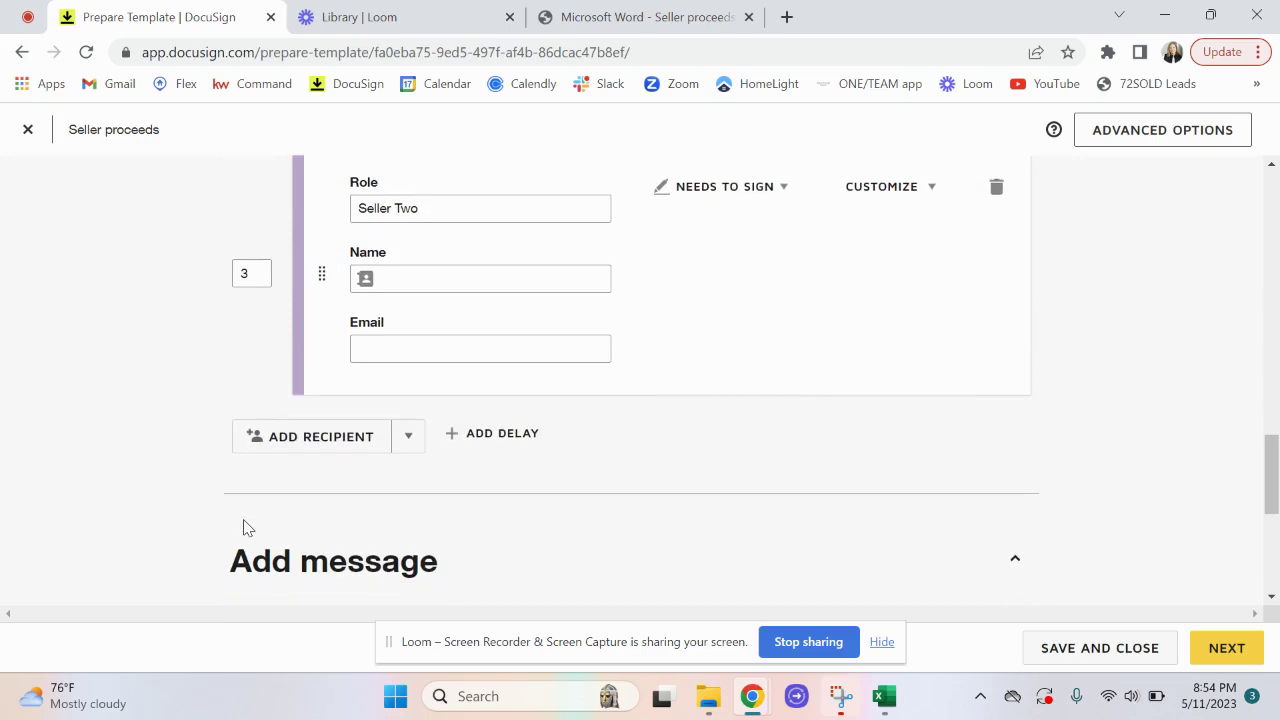
scroll(247, 527, "up", 7)
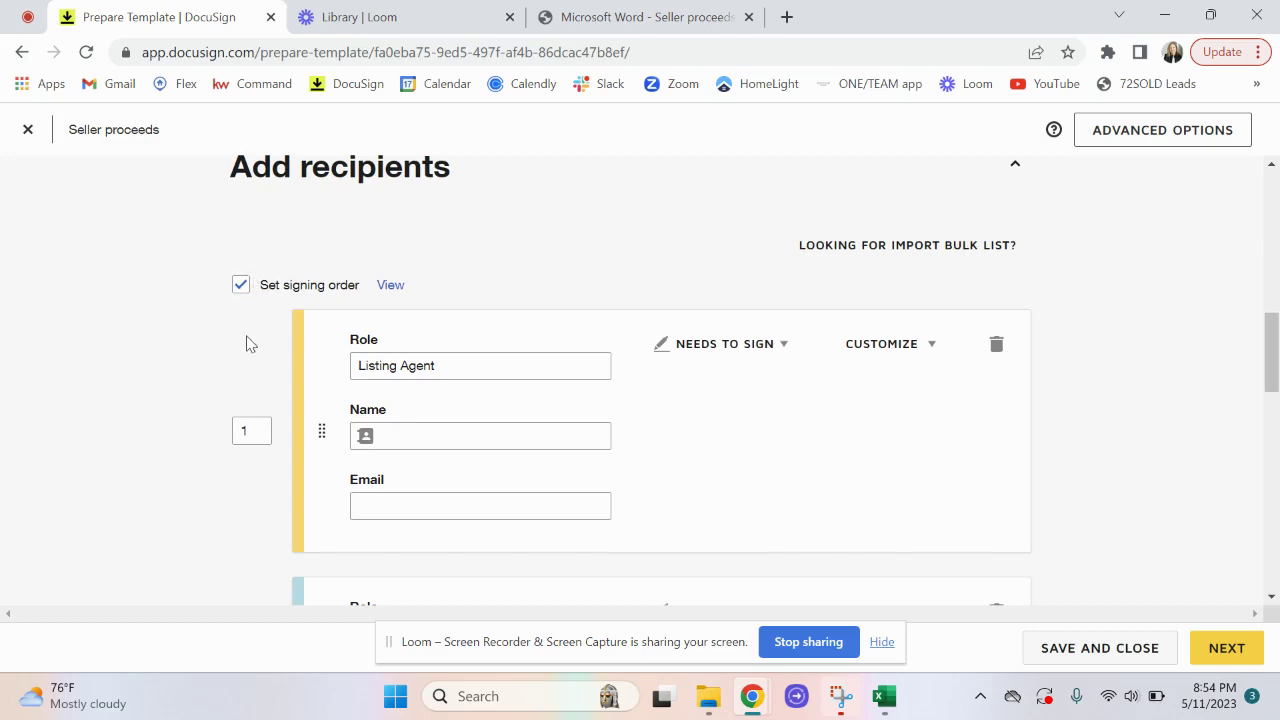
Keep the default email subject and blank message, and continue to adding fields on the document
scroll(233, 445, "down", 7)
scroll(232, 446, "down", 3)
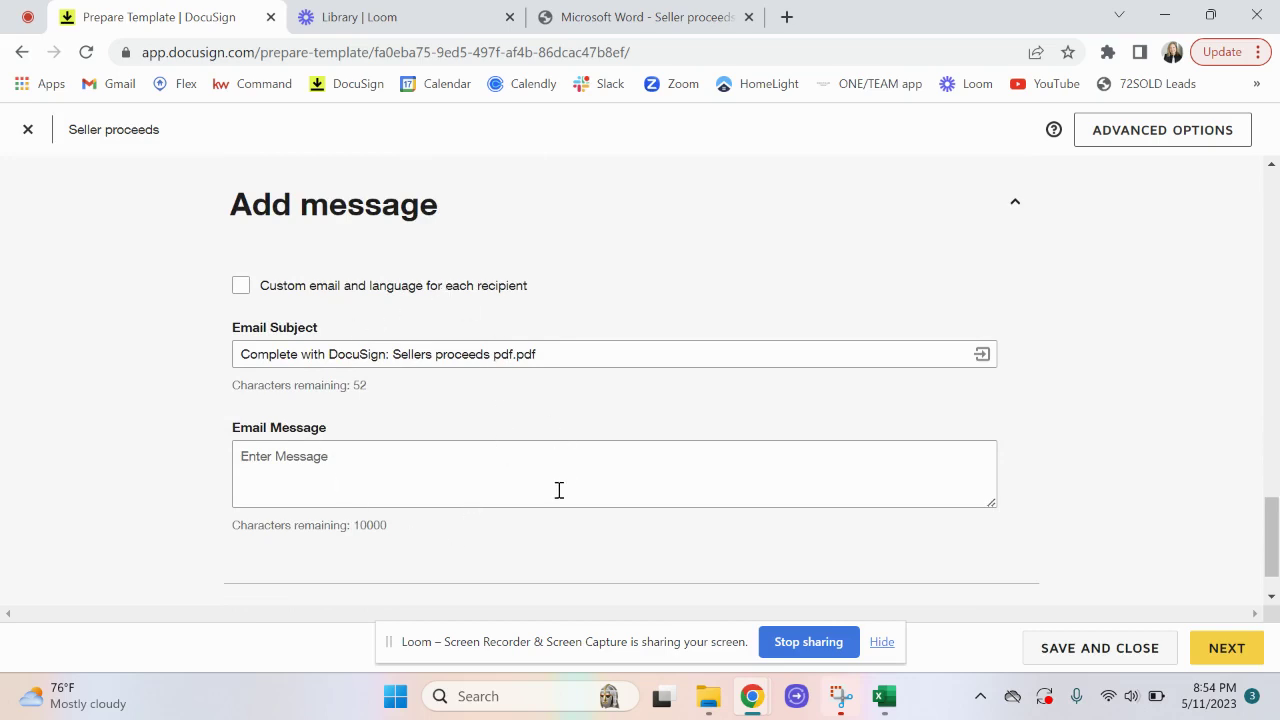
left_click(1228, 648)
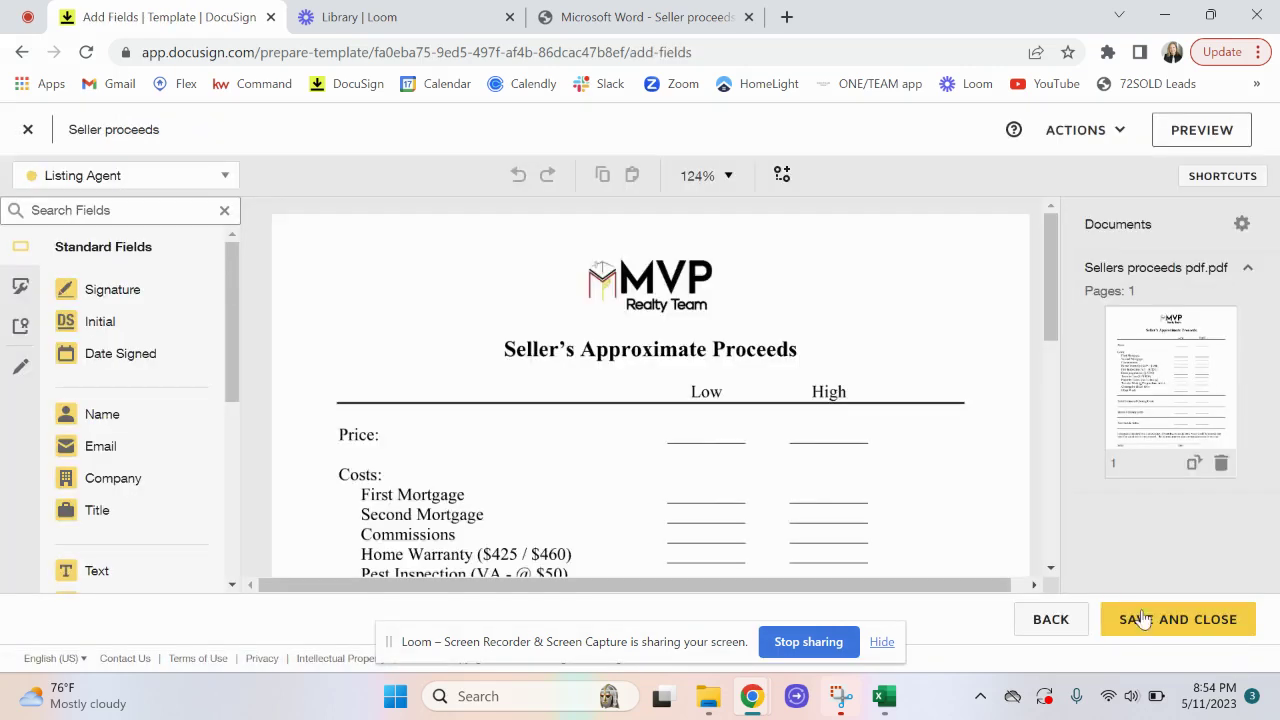
Place a Listing Agent text field on the Low line for Price, fitted to the line, and make it not required
scroll(710, 455, "down", 3)
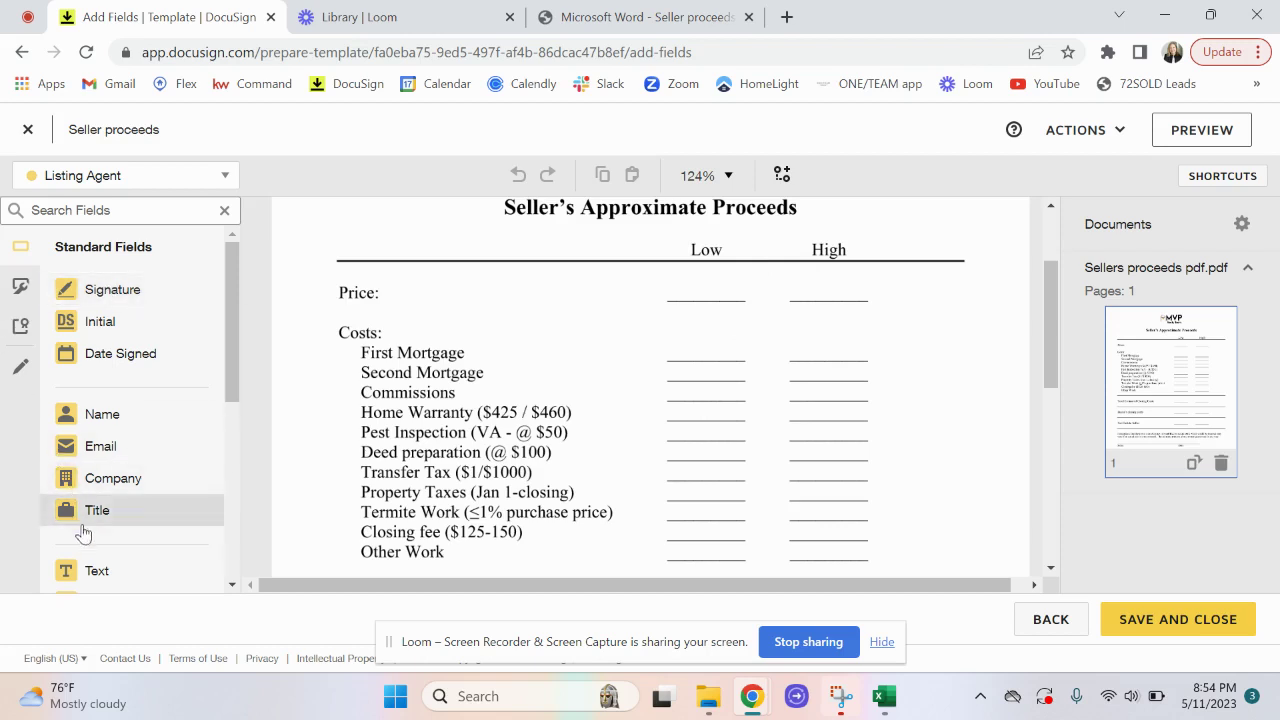
left_click_drag(104, 575, 652, 348)
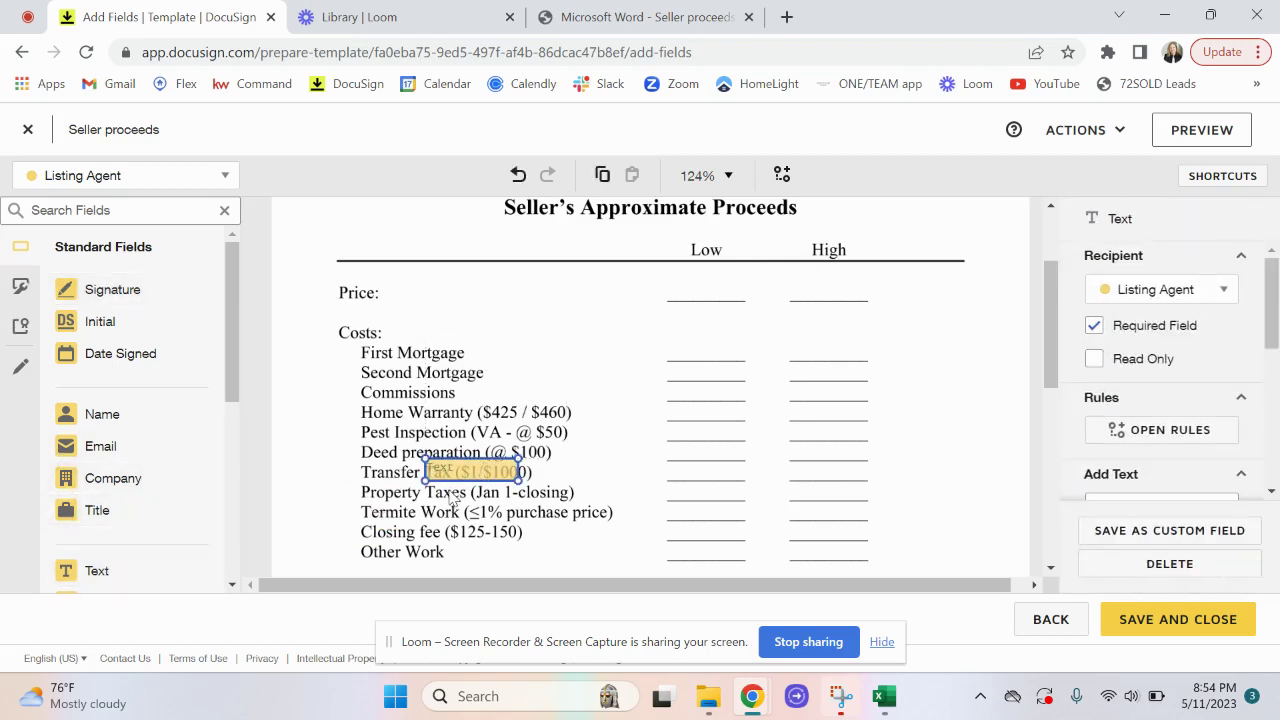
left_click_drag(458, 476, 703, 299)
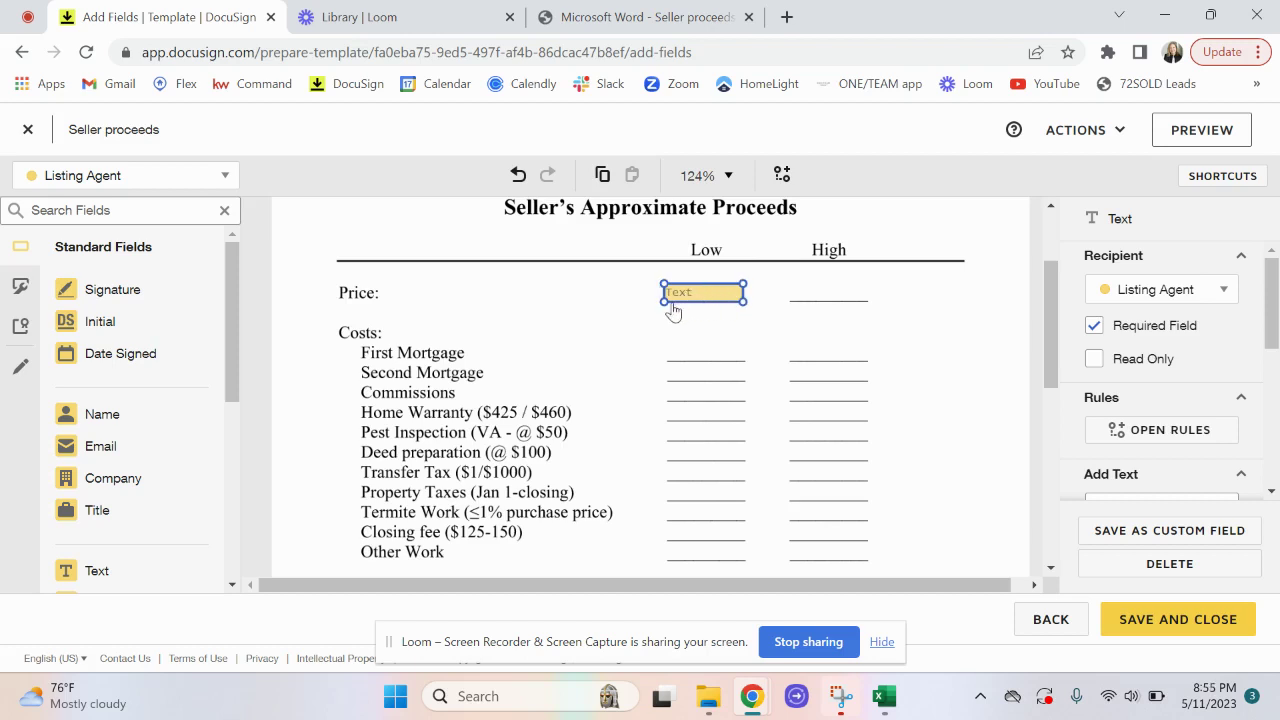
left_click(1095, 330)
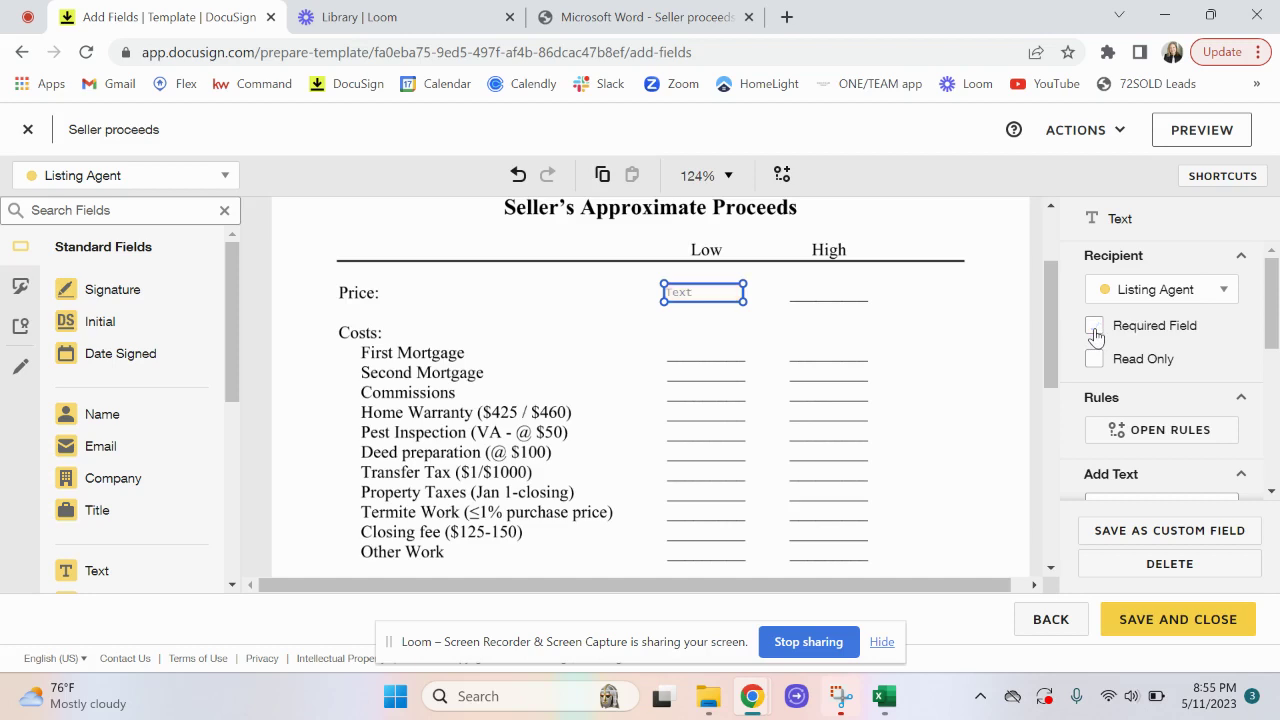
left_click(783, 322)
Copy the Price text field onto the Low lines for First Mortgage and Second Mortgage
left_click(705, 366)
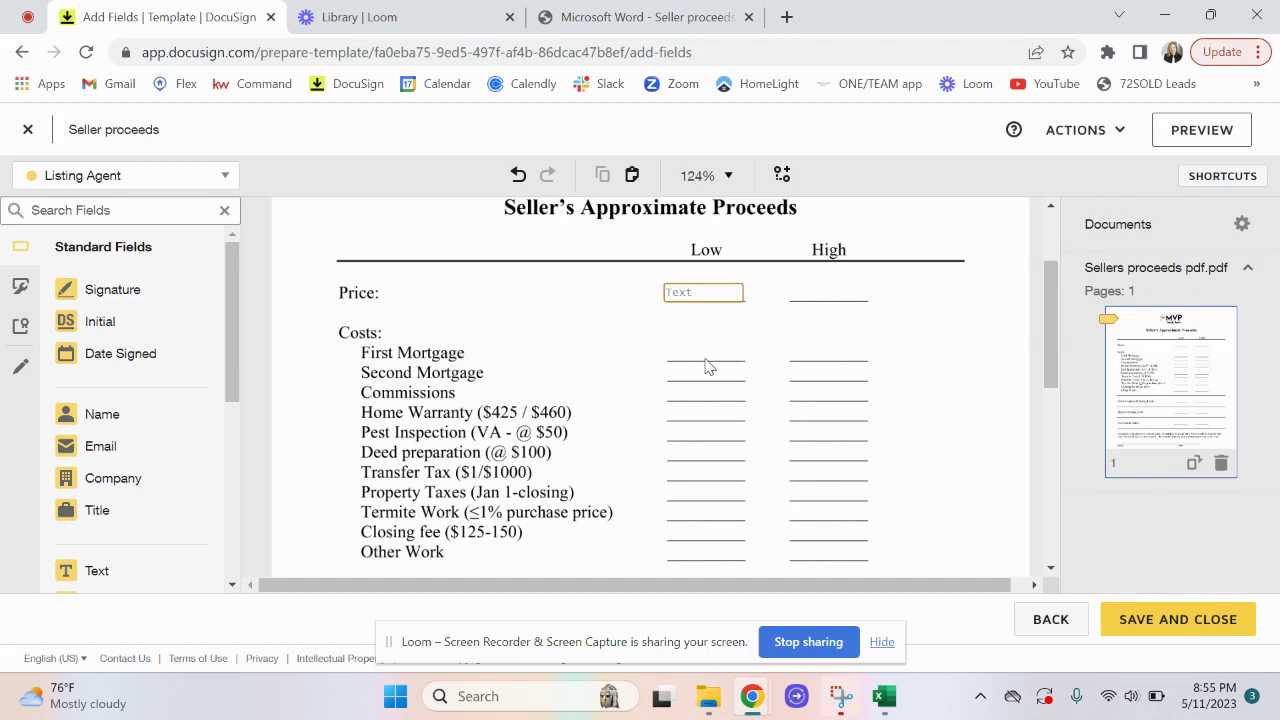
key("ctrl+v")
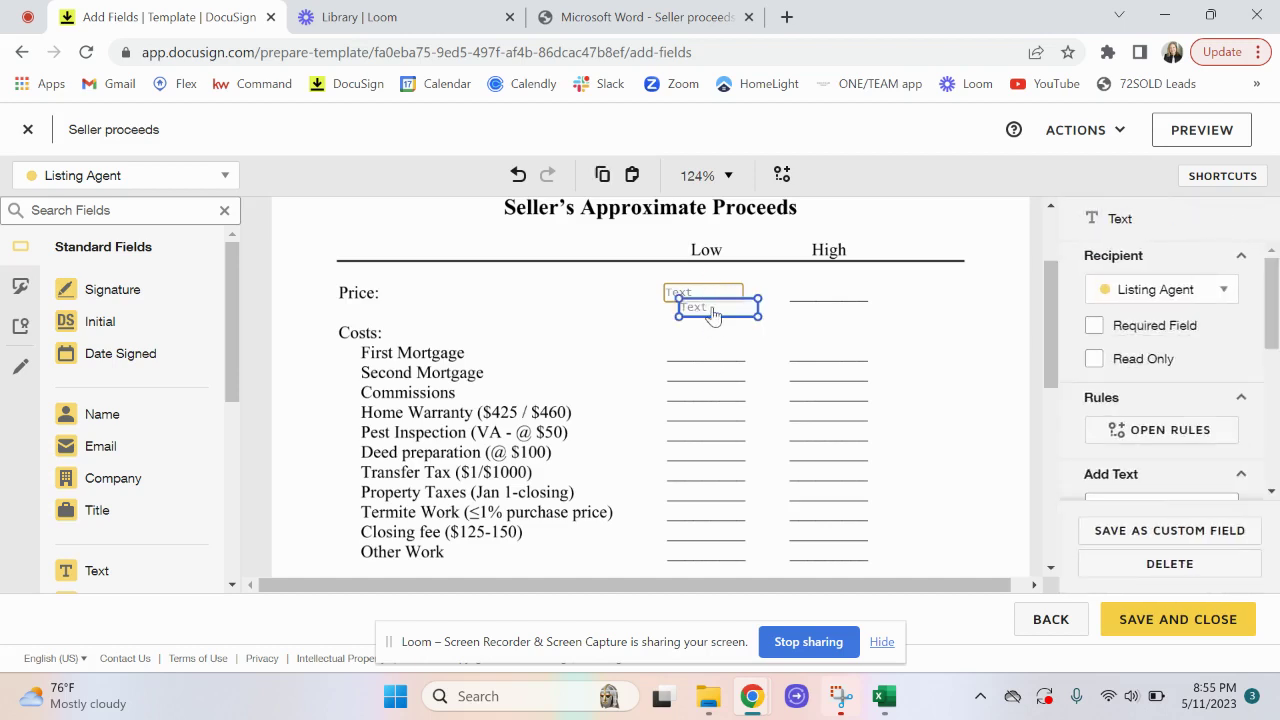
left_click_drag(713, 314, 699, 348)
left_click(680, 420)
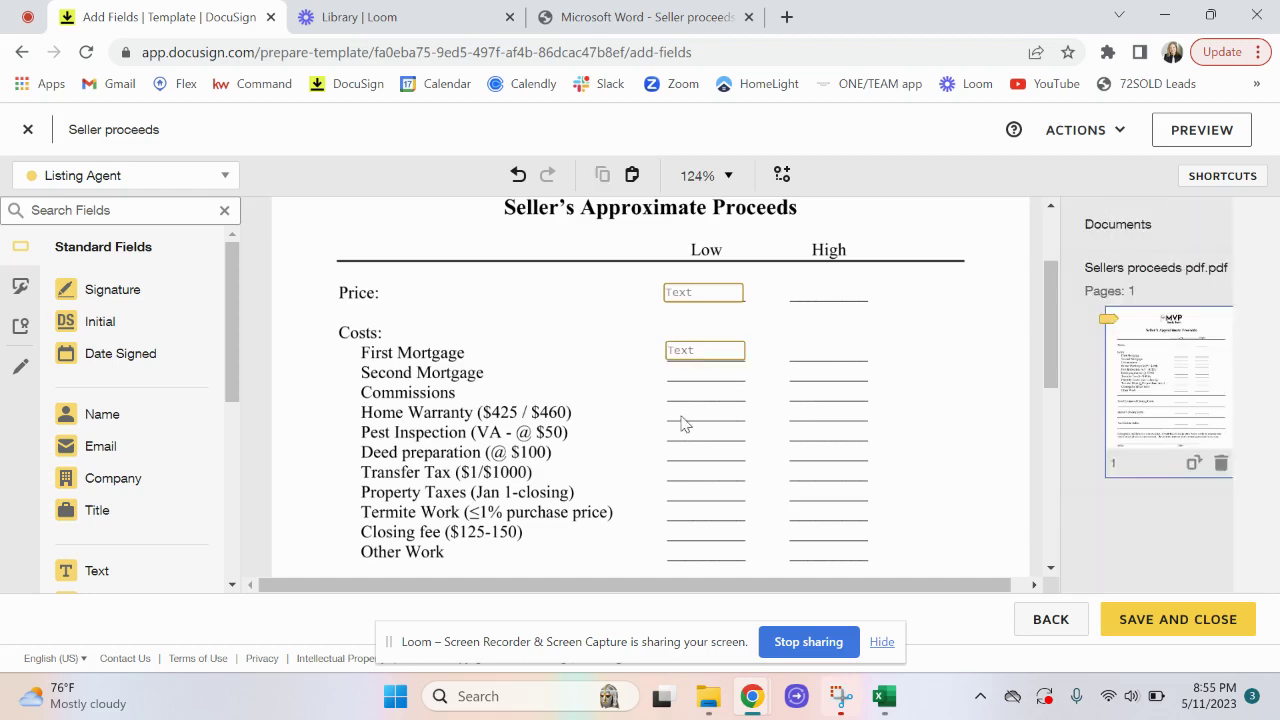
key("ctrl+v")
left_click_drag(723, 321, 697, 370)
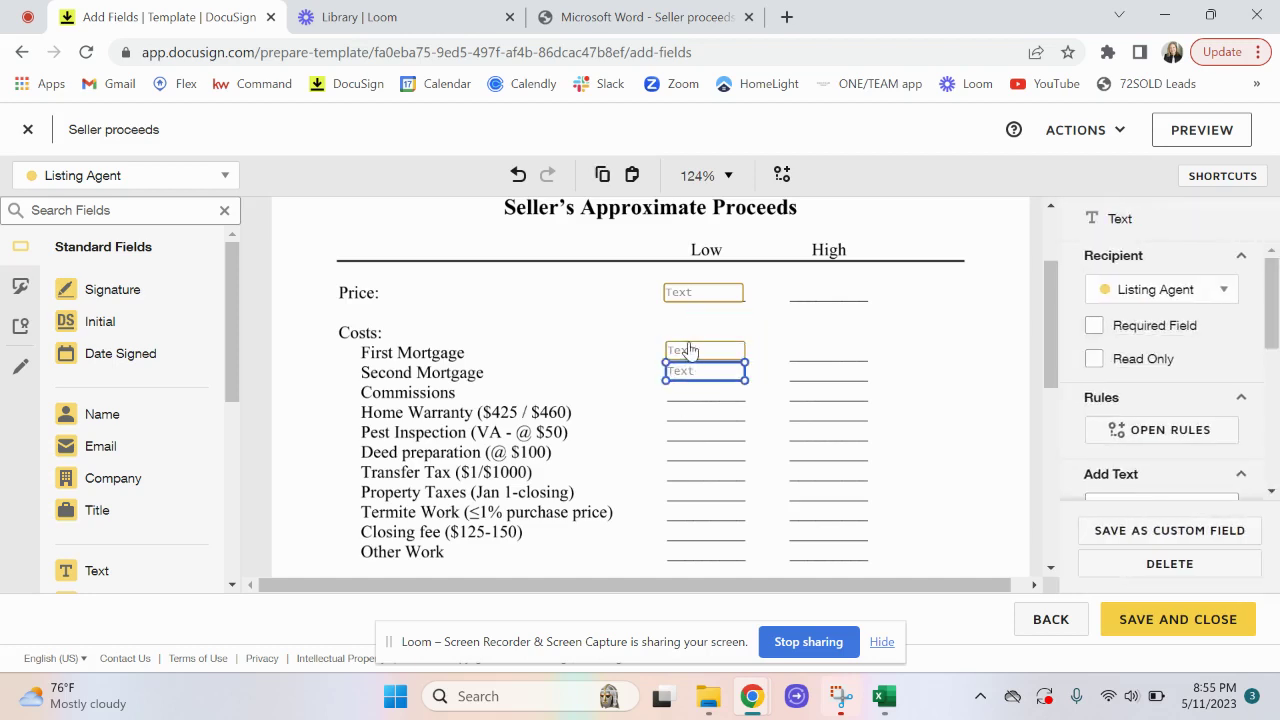
Duplicate the pair of mortgage text fields twice to fill the Low lines from Commissions to Deed preparation
left_click_drag(688, 318, 716, 440)
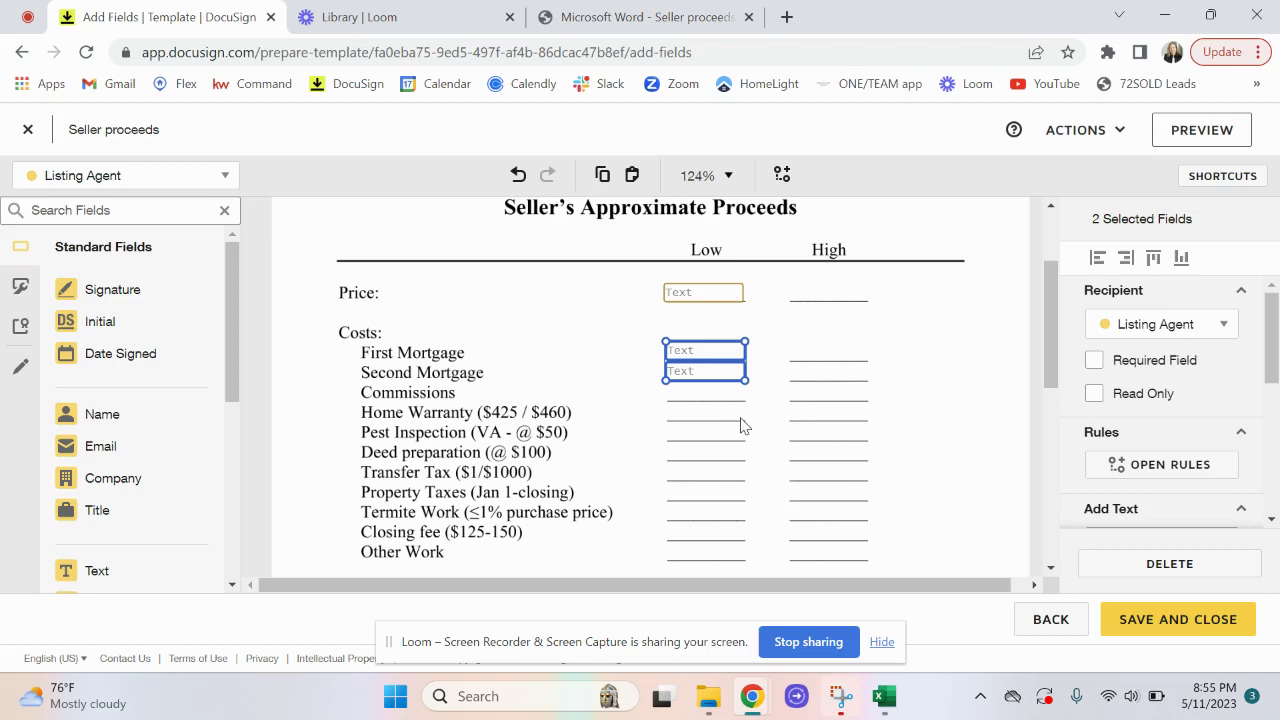
left_click(700, 420)
key("ctrl+v")
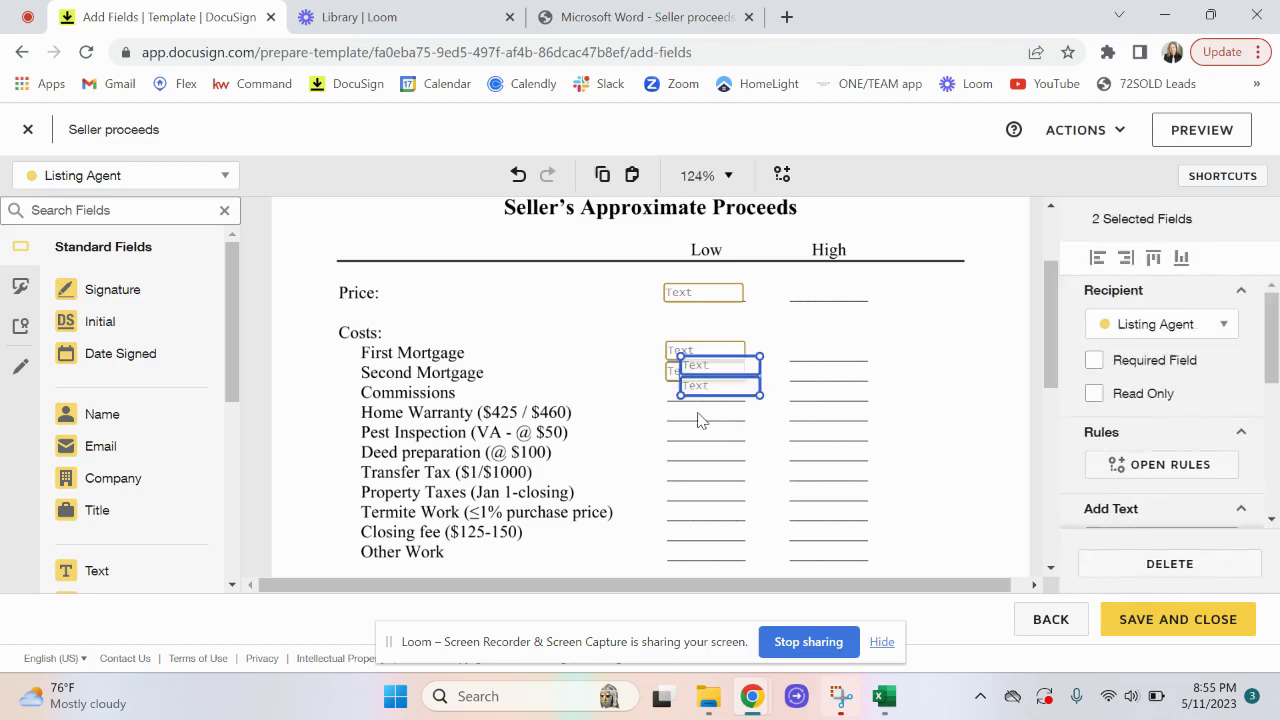
left_click_drag(703, 394, 685, 410)
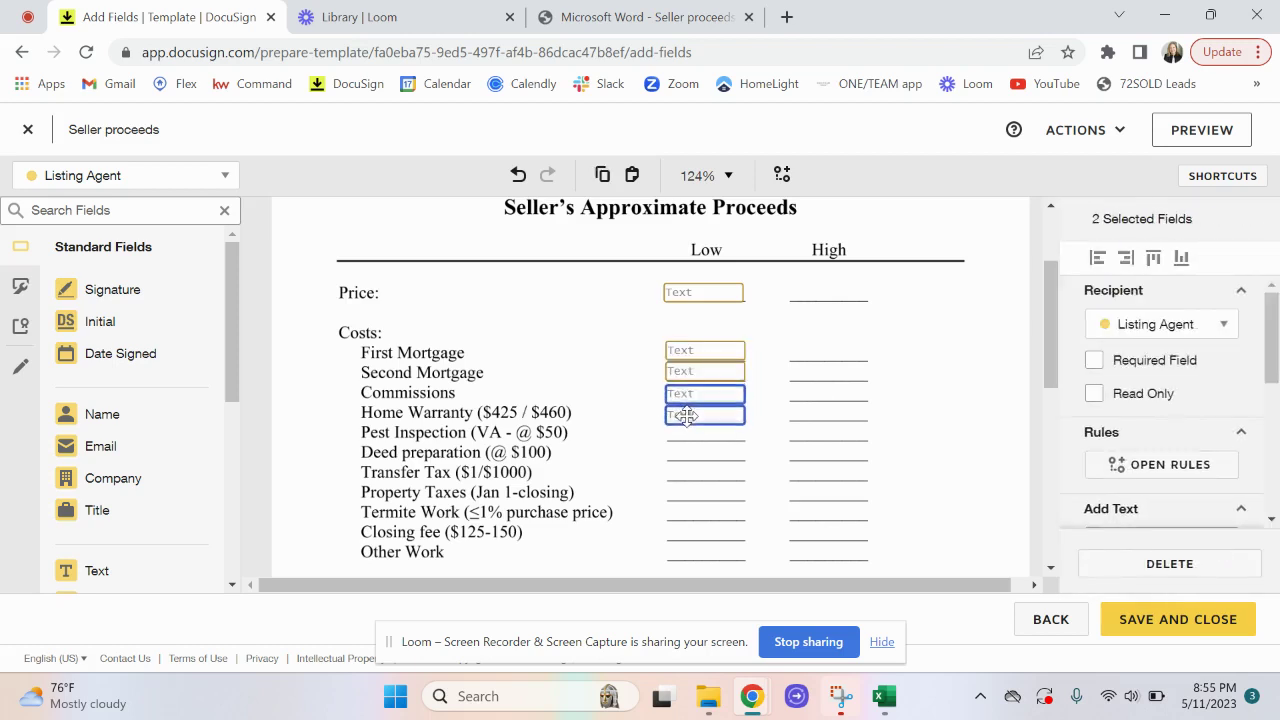
left_click(689, 462)
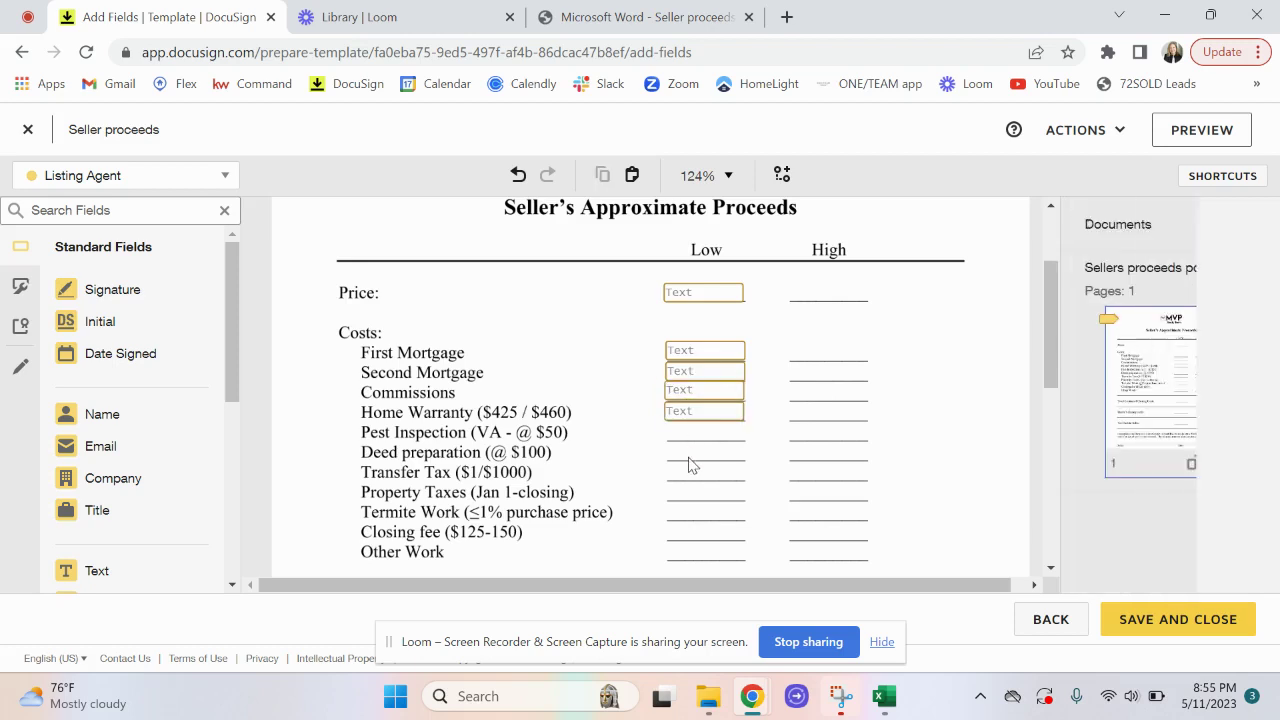
key("ctrl+v")
left_click_drag(727, 398, 695, 450)
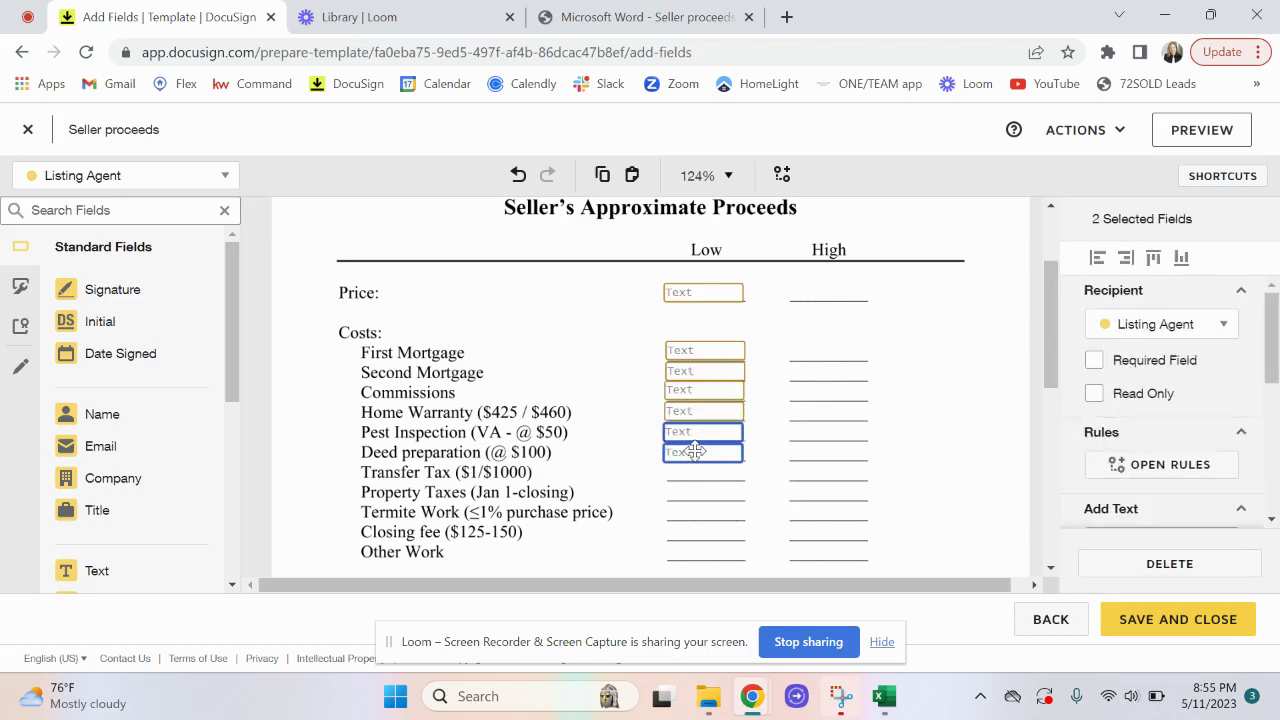
Copy the five text fields from Second Mortgage to Deed preparation onto the Low lines from Transfer Tax to Other Work
left_click_drag(649, 370, 757, 507)
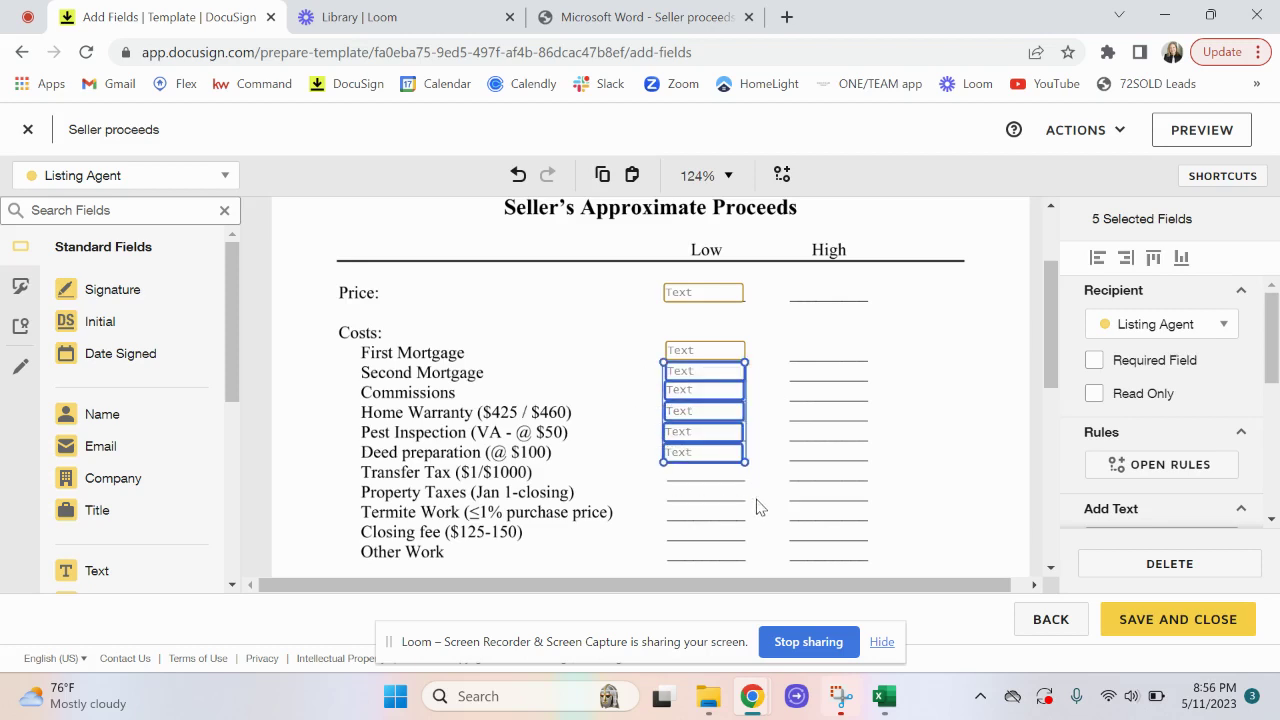
left_click(757, 507)
scroll(757, 507, "down", 1)
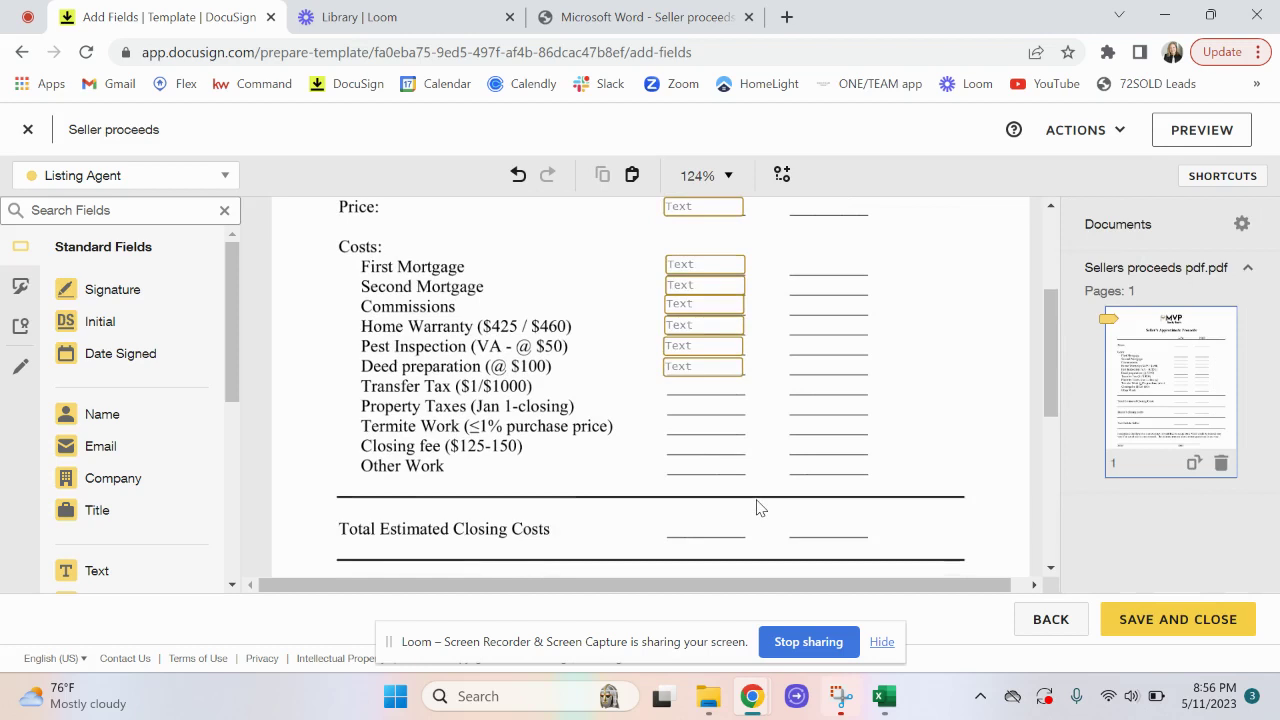
key("ctrl+v")
left_click_drag(735, 389, 716, 468)
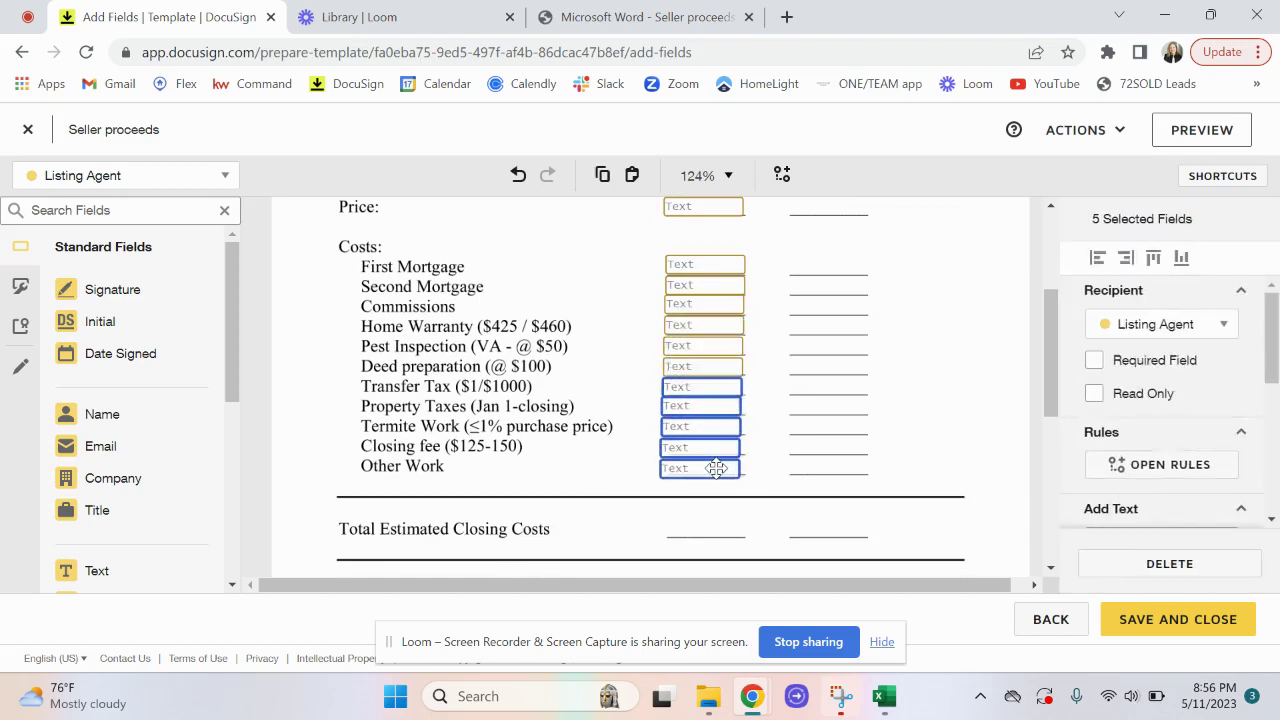
left_click(794, 471)
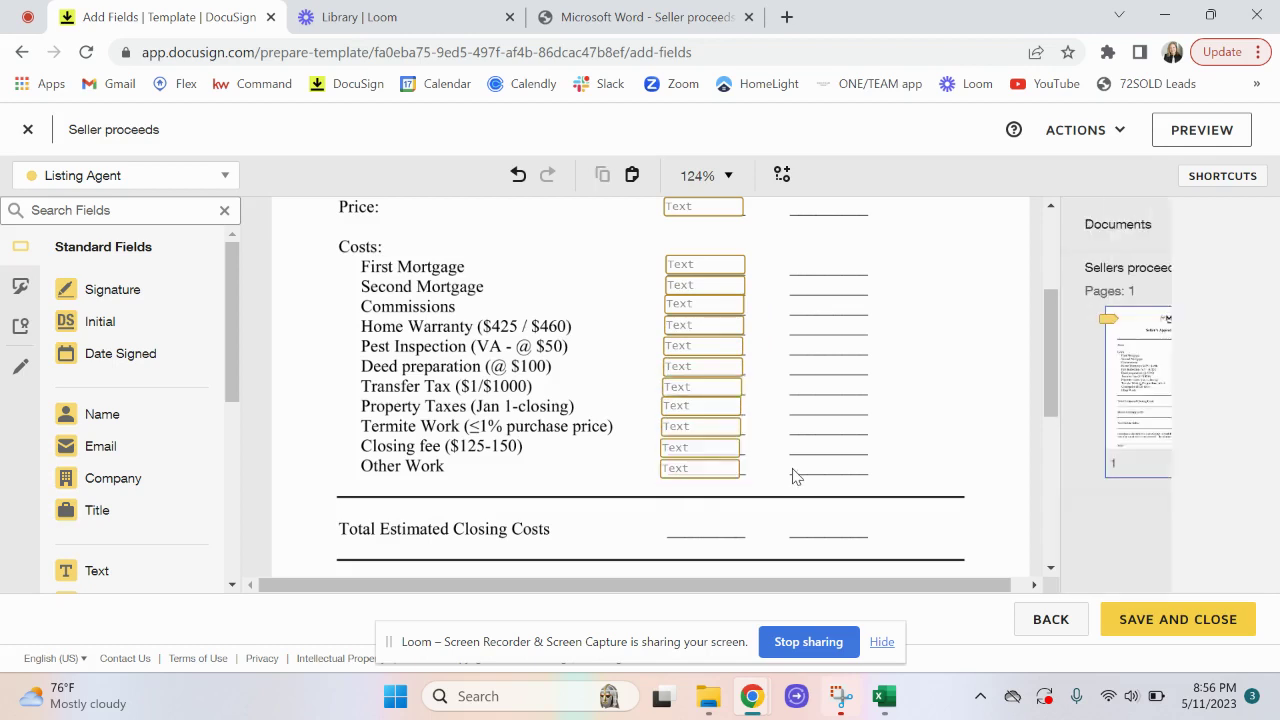
Copy the Other Work text field onto the Low lines for Total Estimated Closing Costs, Buyer's closing costs and Net Cash to Seller
left_click(707, 477)
scroll(819, 512, "down", 3)
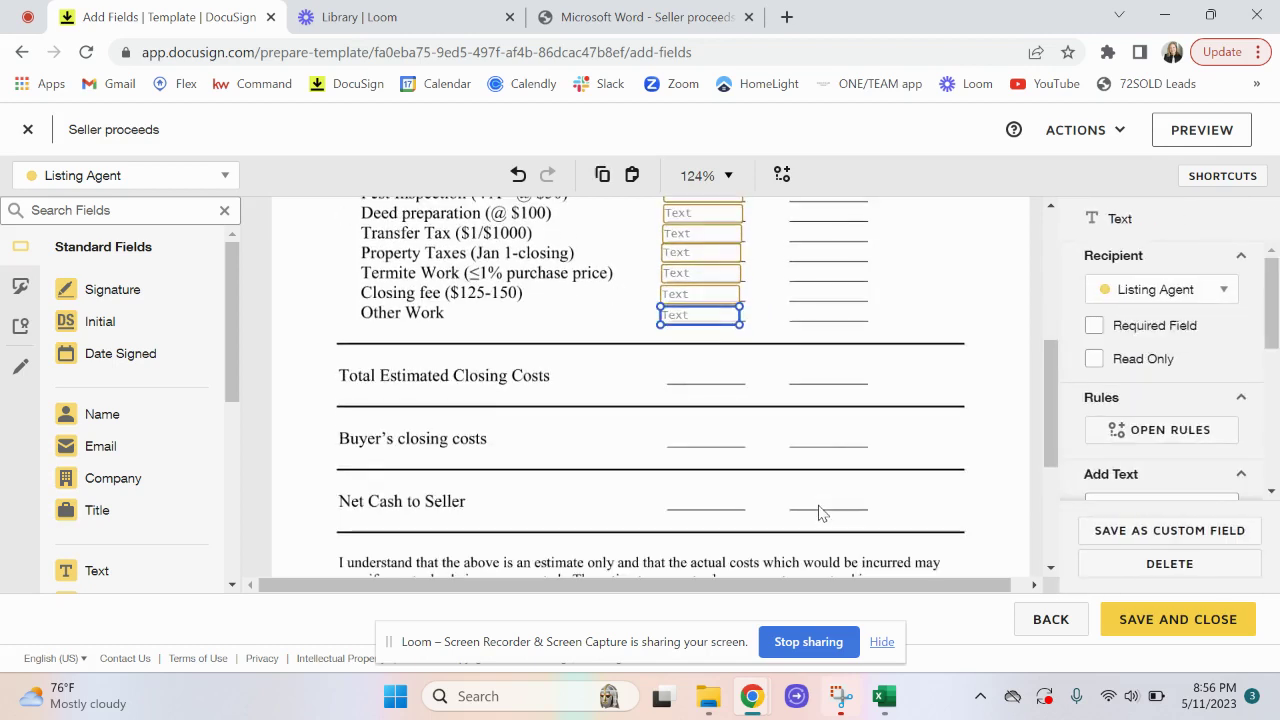
left_click(730, 497)
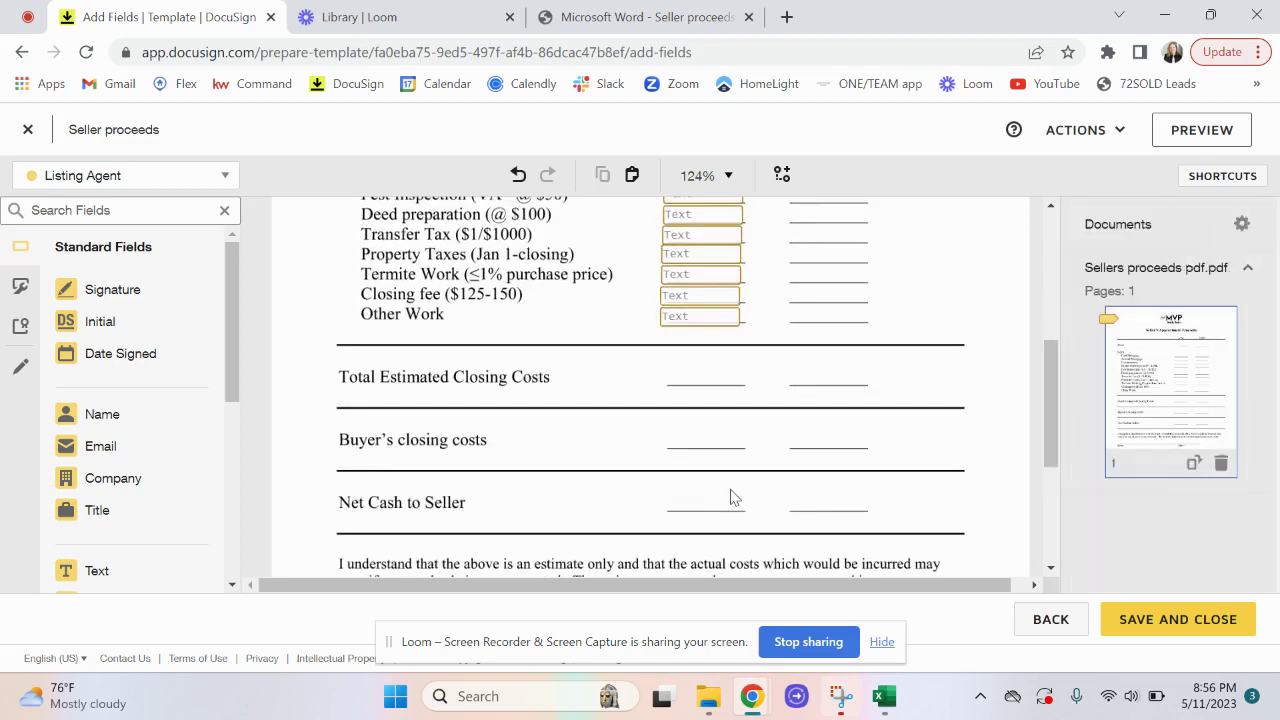
key("ctrl+v")
left_click_drag(707, 338, 720, 436)
left_click(776, 452)
key("ctrl+v")
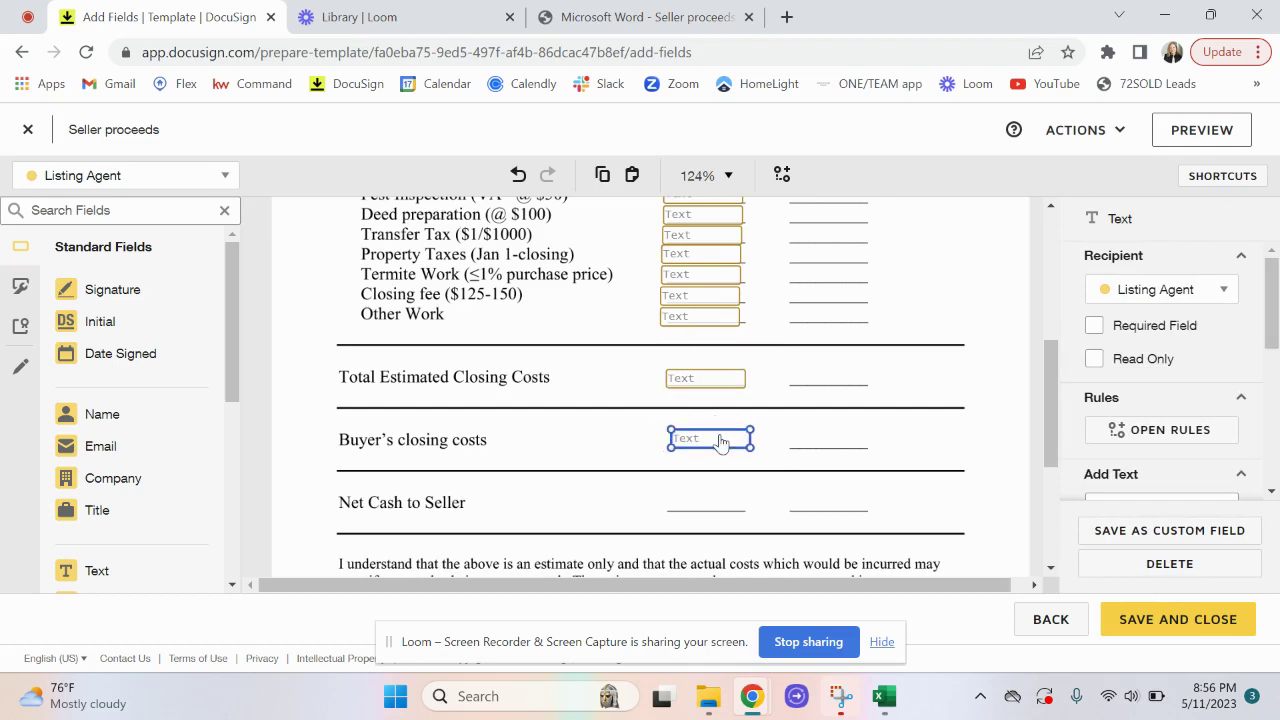
key("ctrl+v")
left_click_drag(766, 368, 727, 501)
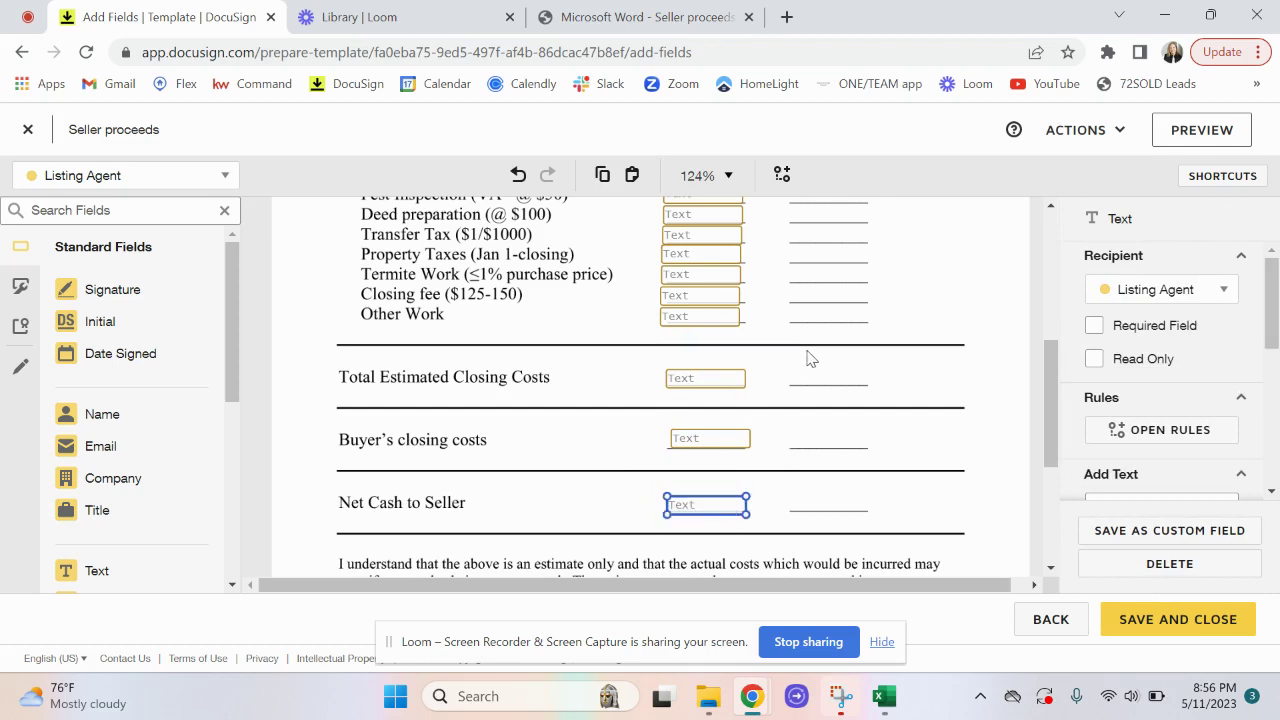
Left-align all Low column text fields from Price to Total Estimated Closing Costs
scroll(810, 358, "up", 2)
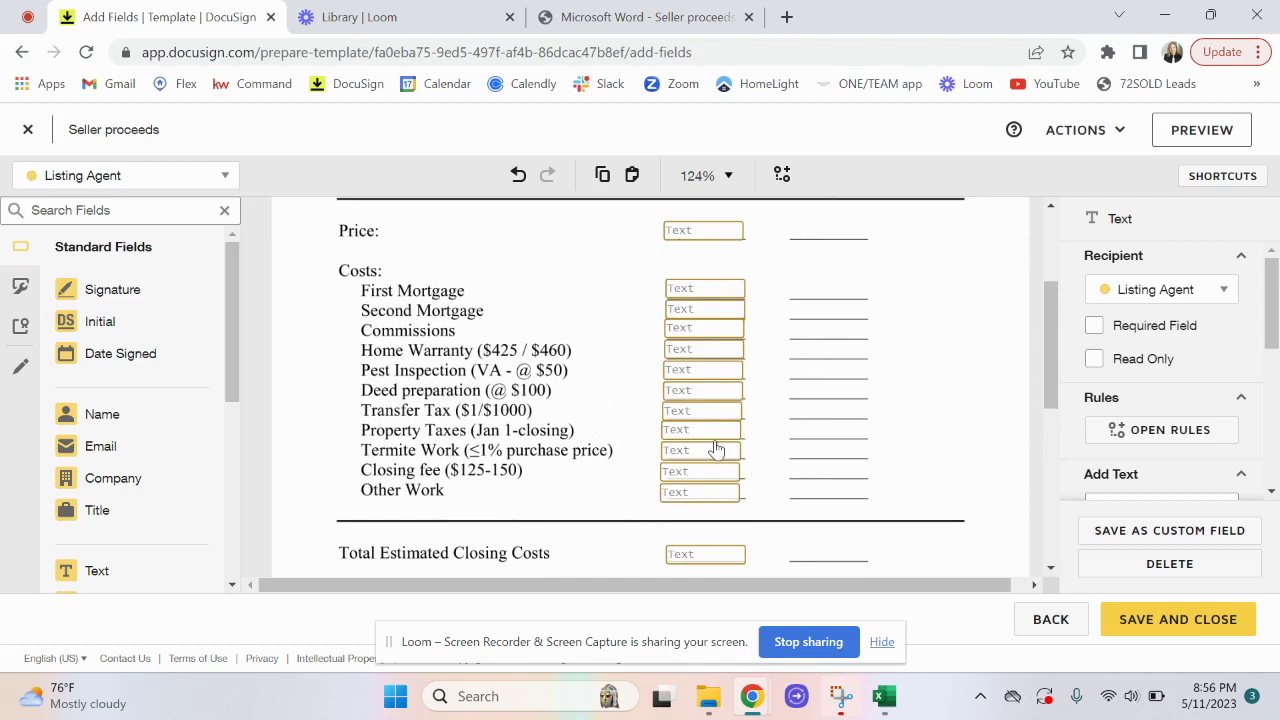
left_click_drag(634, 228, 733, 558)
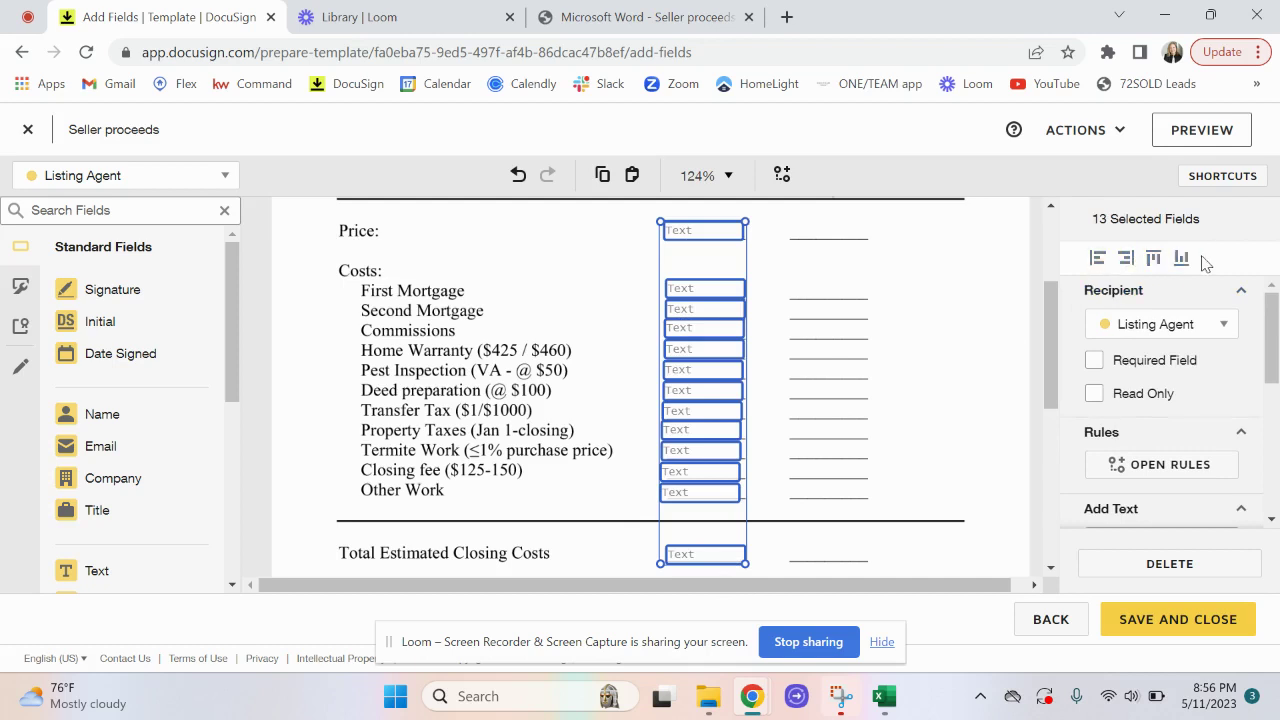
left_click(1098, 259)
left_click(1098, 259)
left_click(1098, 259)
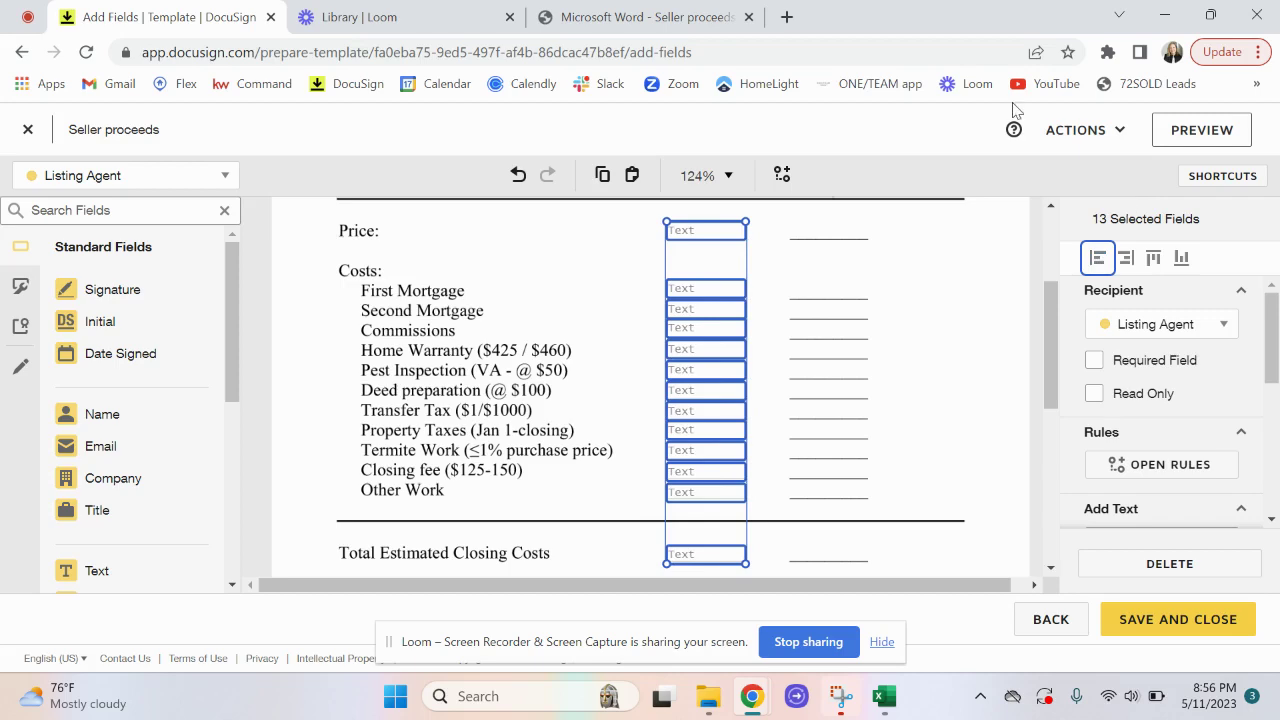
Left-align the Low text fields for Total Estimated Closing Costs, Buyer's closing costs and Net Cash to Seller
scroll(975, 340, "down", 3)
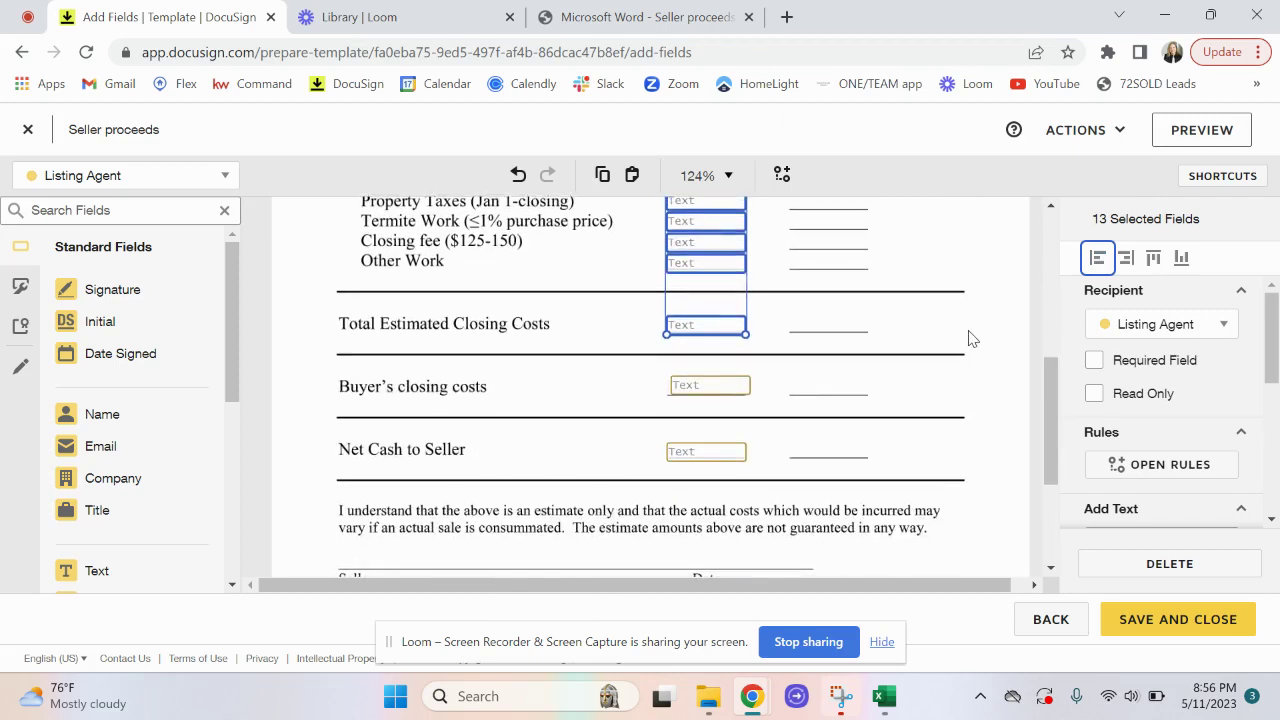
left_click(640, 338)
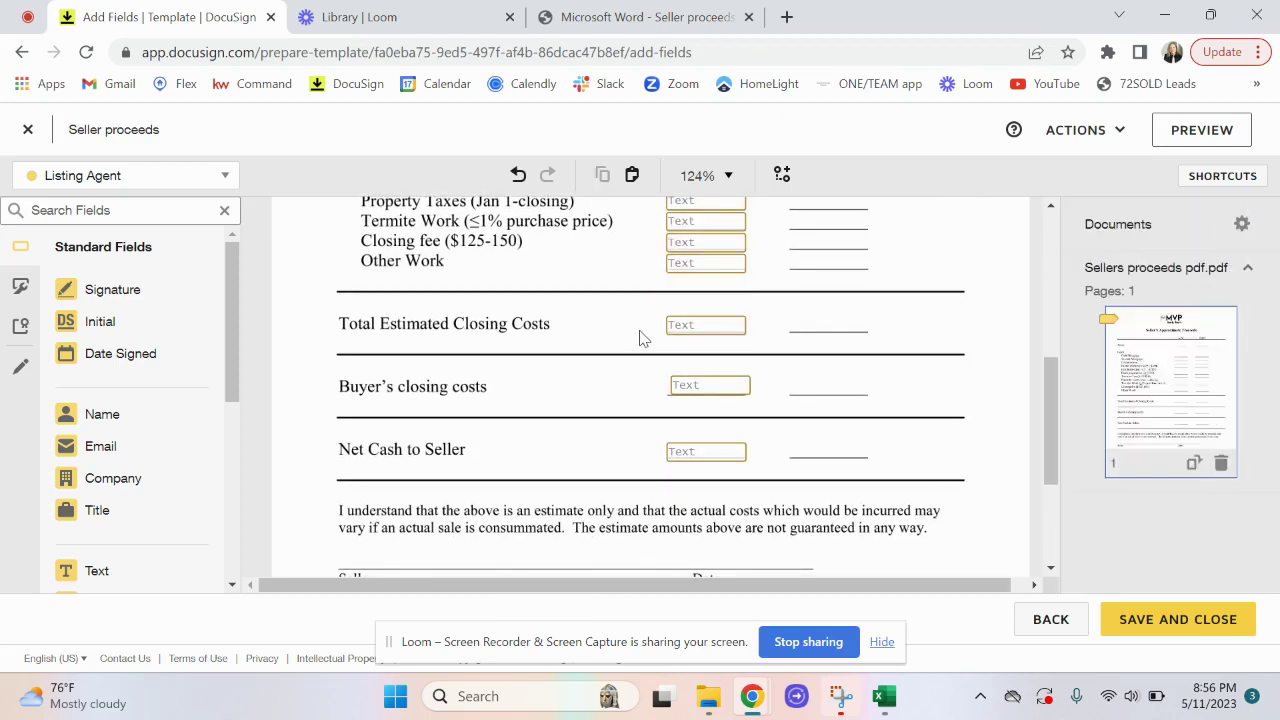
left_click_drag(670, 328, 752, 488)
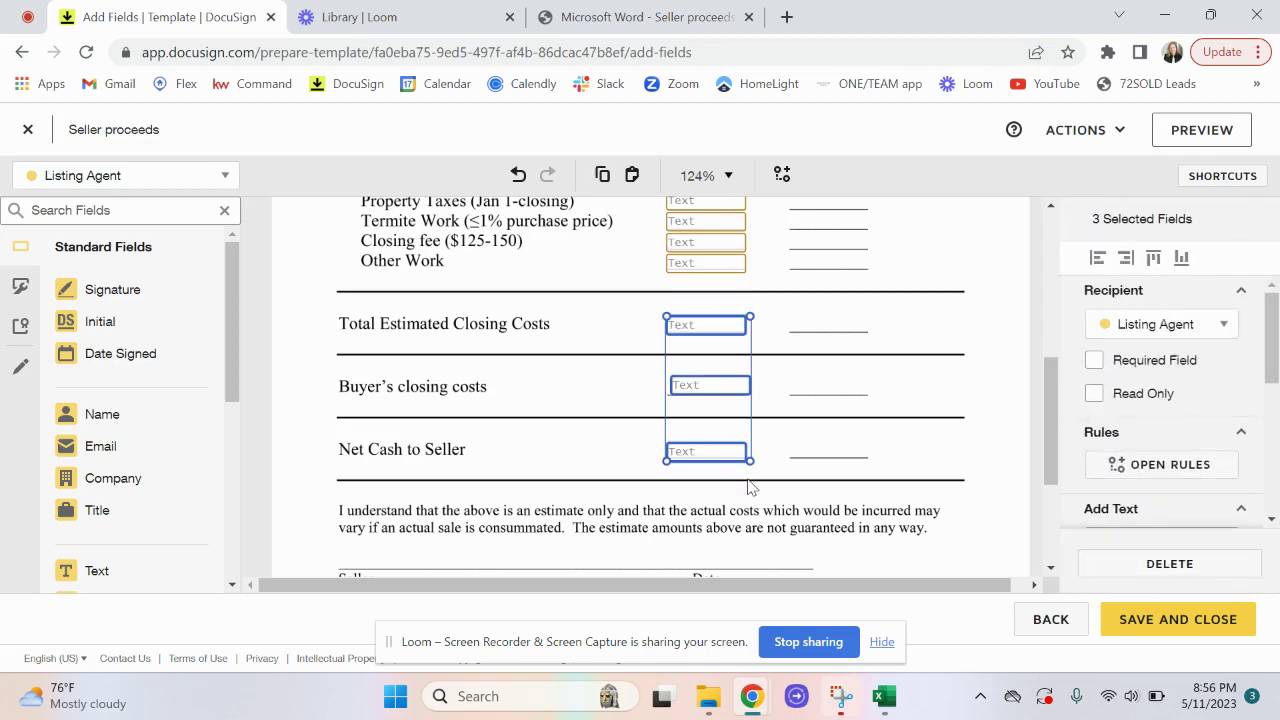
left_click(1098, 260)
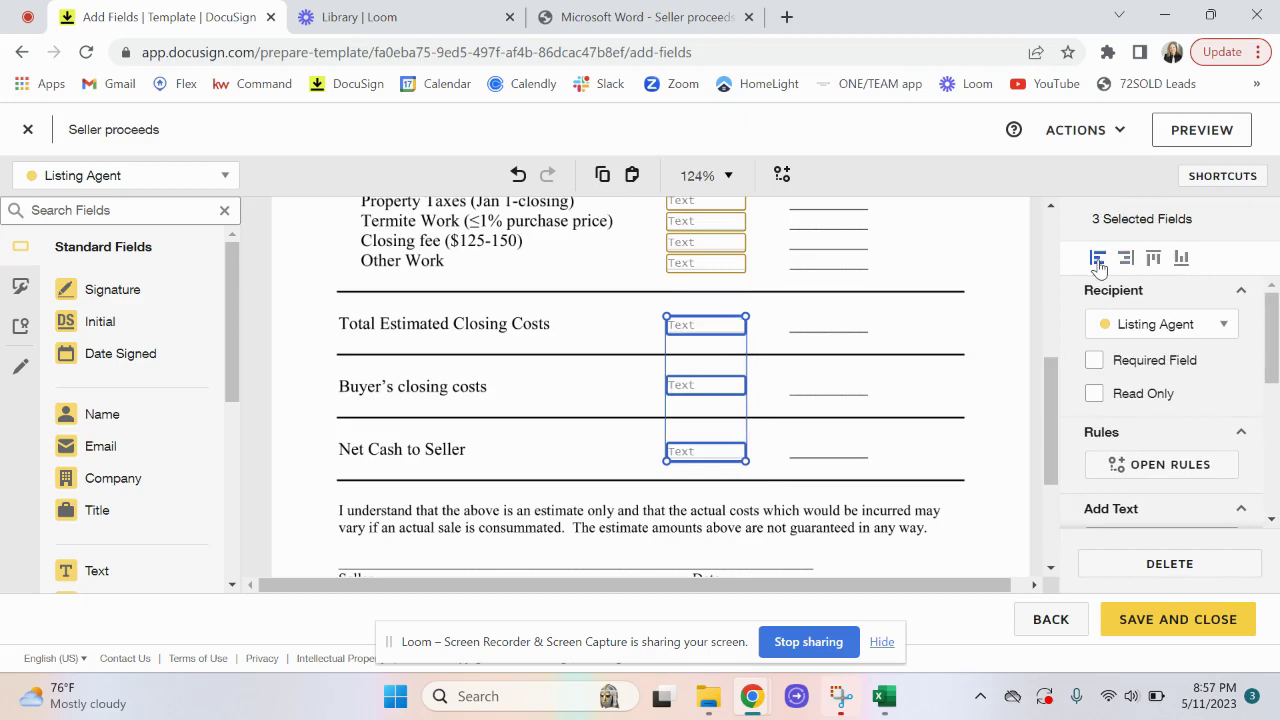
left_click(811, 446)
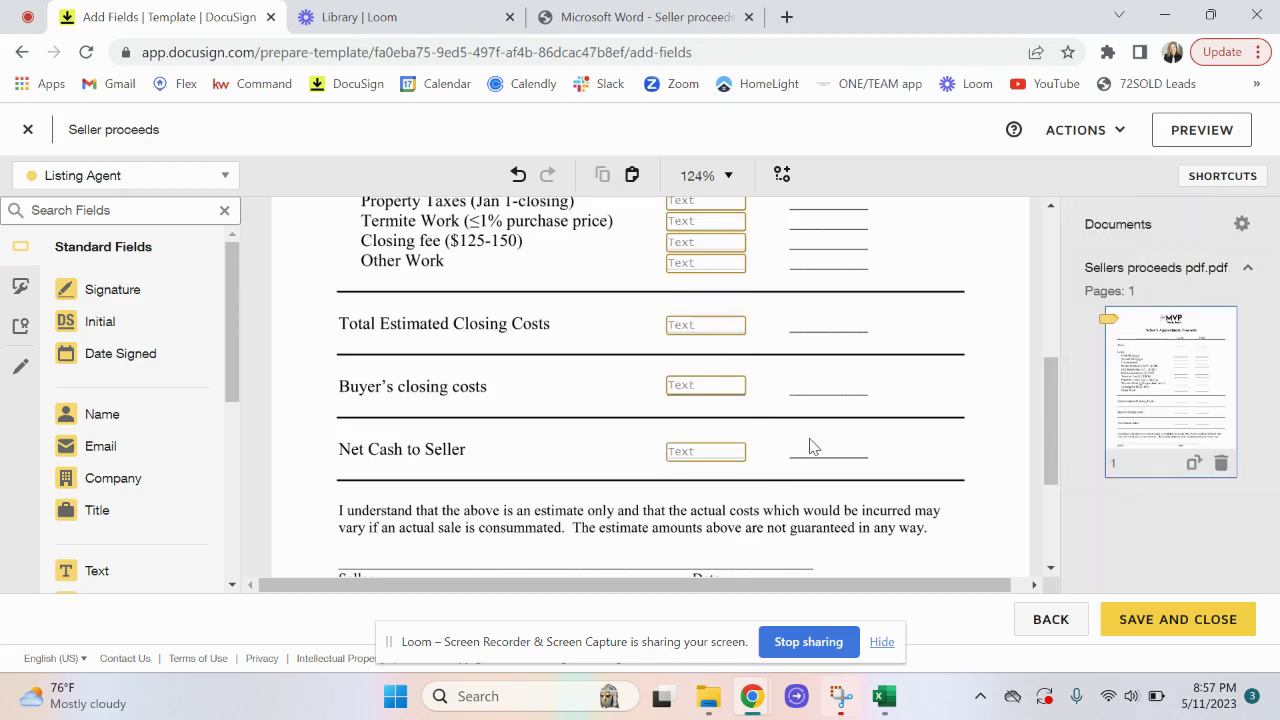
Place a pre-fill text field on the High line for Price and make it not mandatory for the sender
scroll(811, 446, "up", 3)
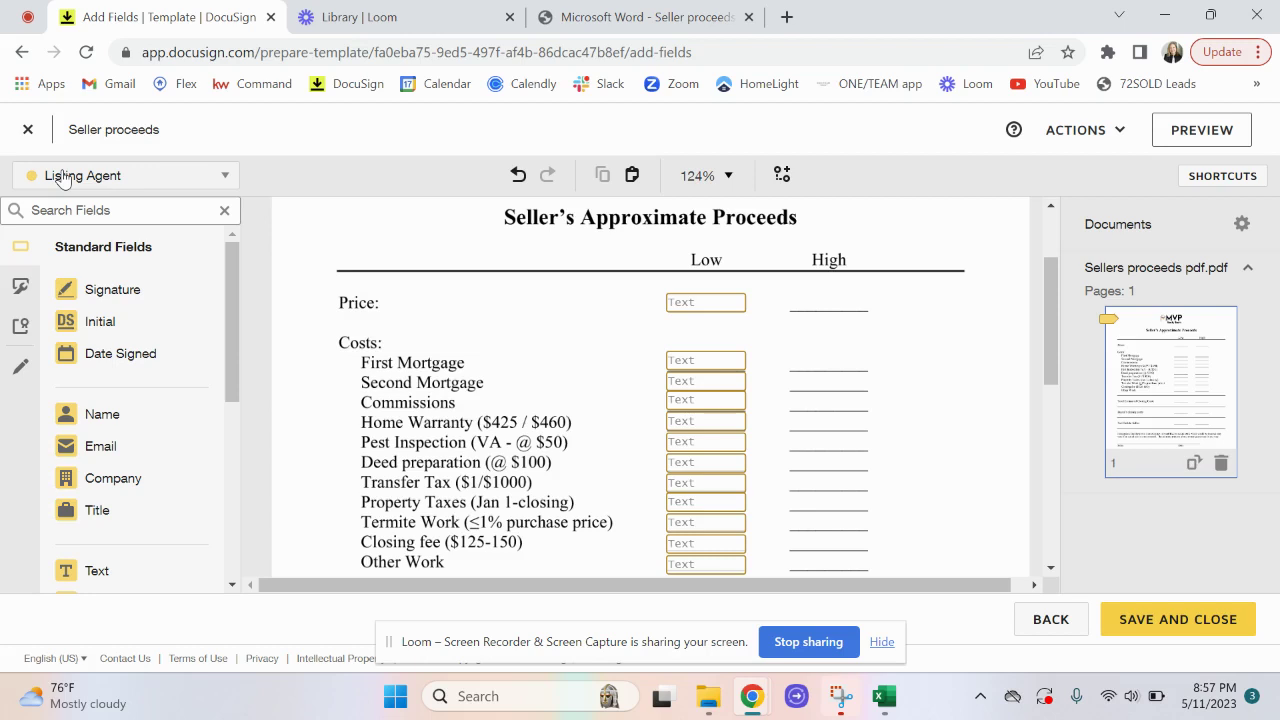
left_click(24, 368)
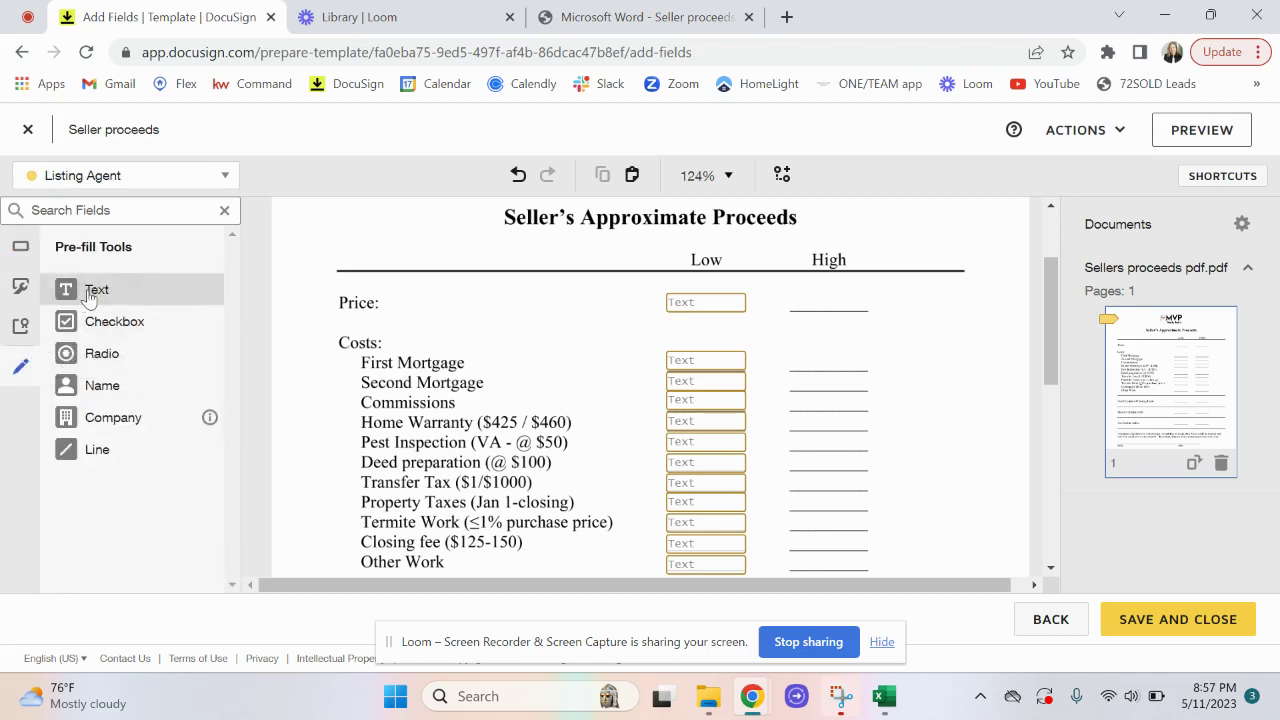
left_click_drag(109, 297, 787, 298)
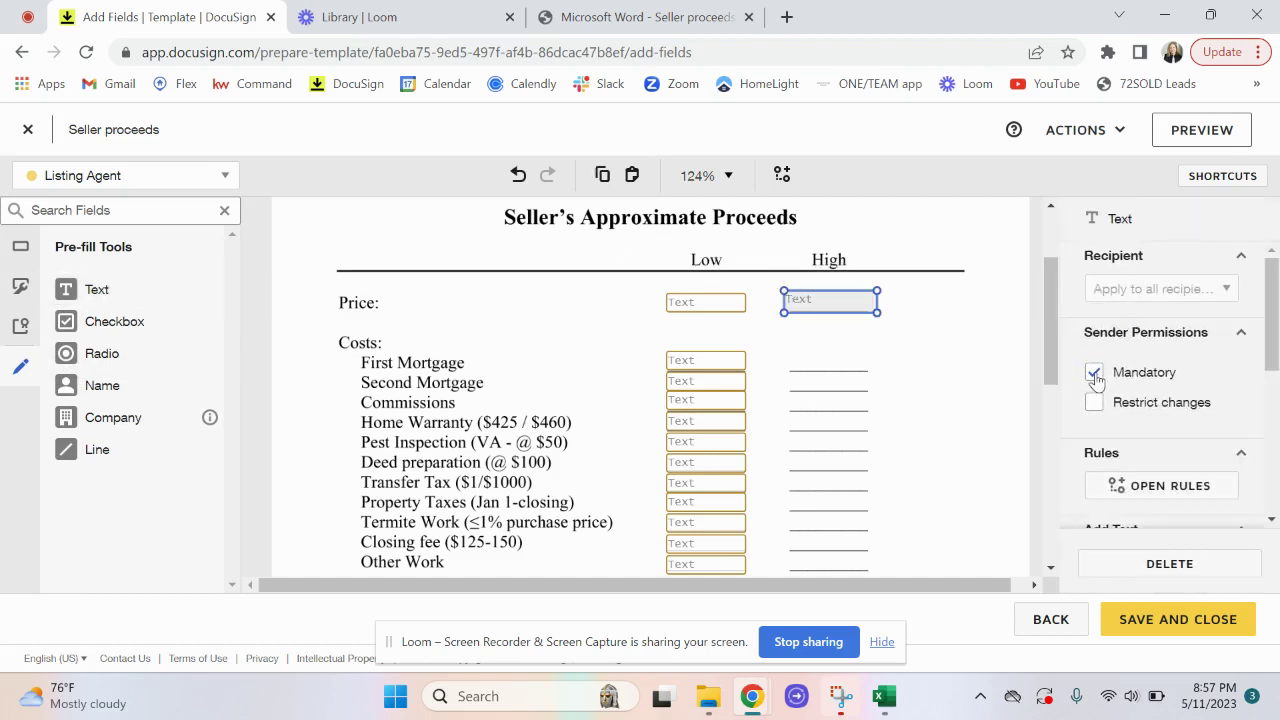
left_click(1095, 374)
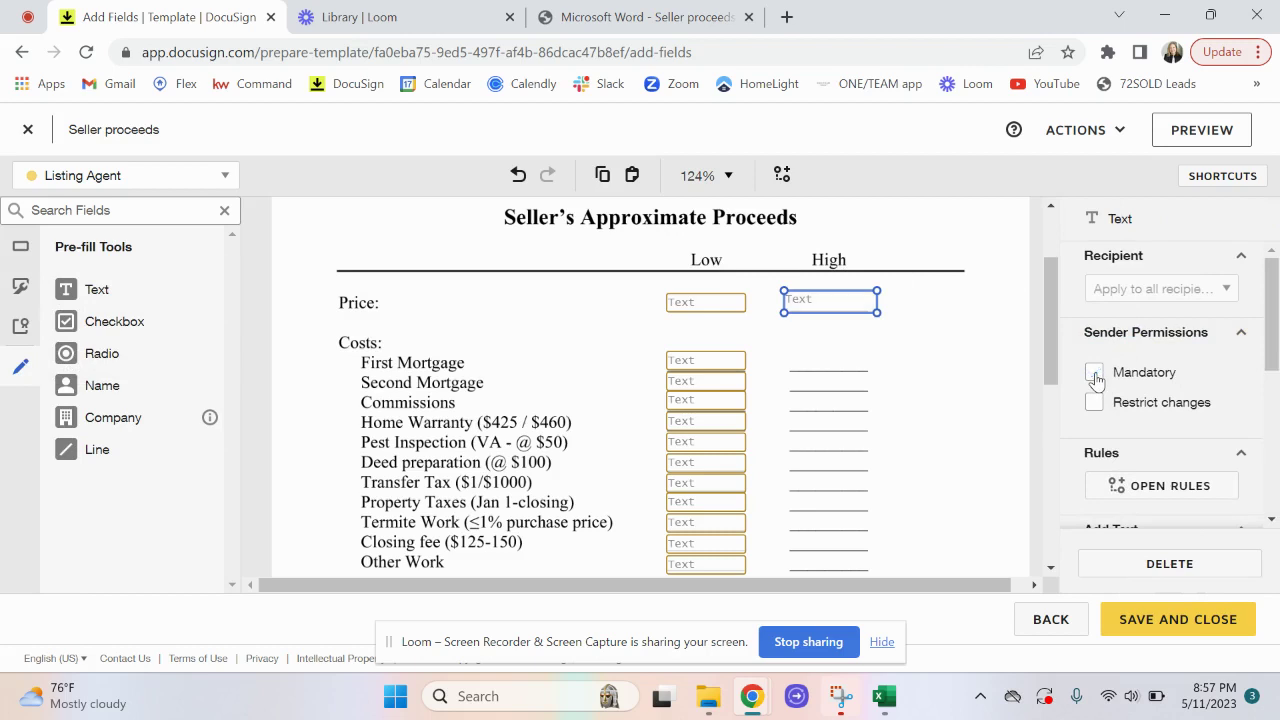
left_click(897, 386)
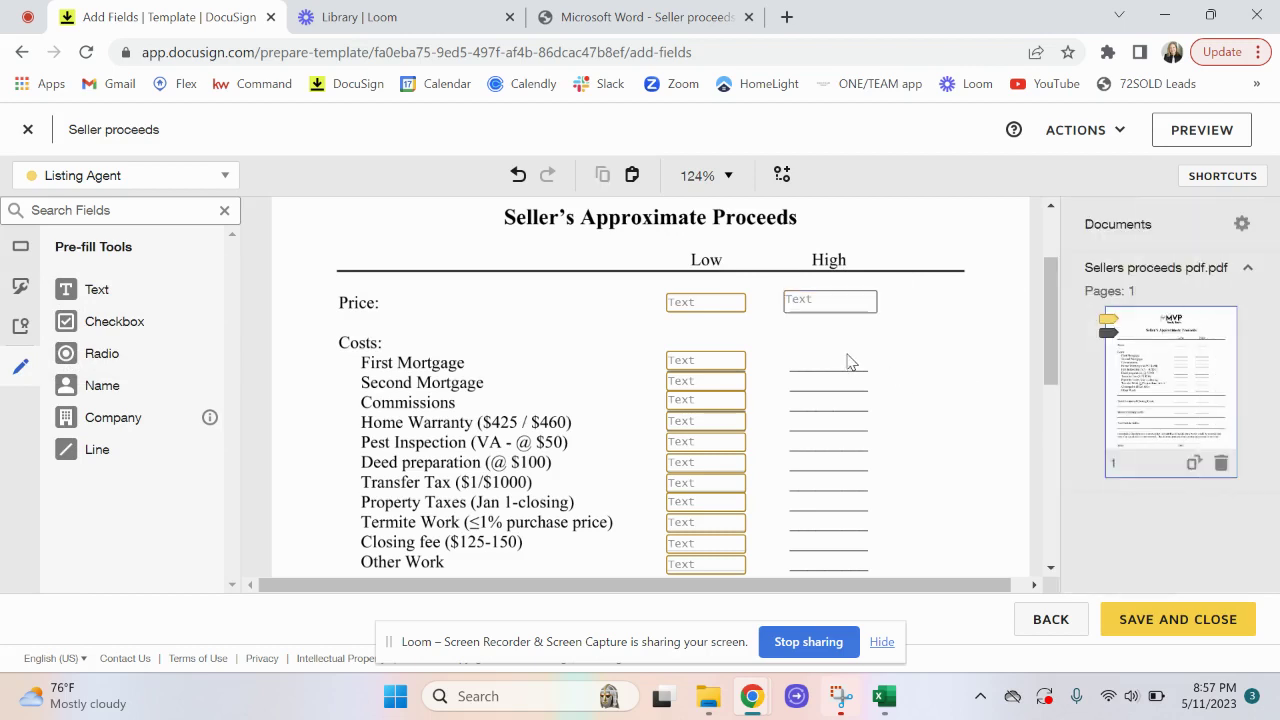
left_click(833, 314)
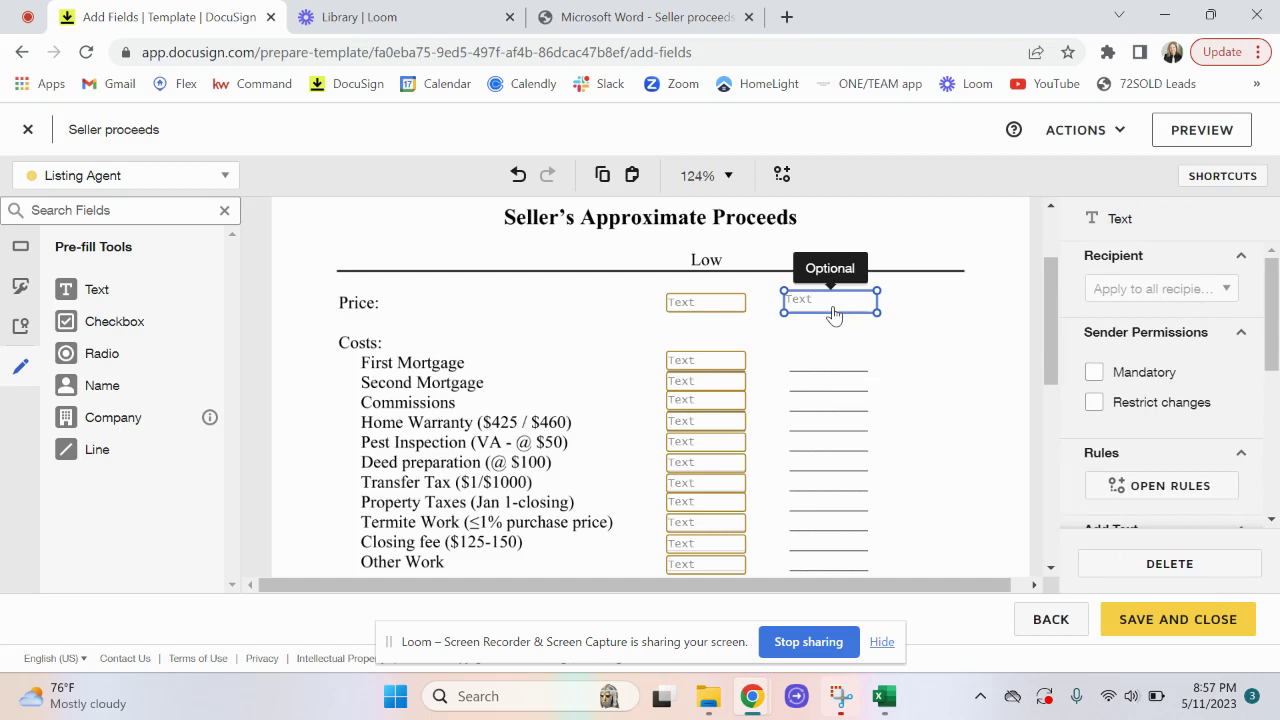
Copy the High column's Price text field onto the High lines for First Mortgage and Second Mortgage
key("ctrl+c")
key("ctrl+v")
left_click_drag(829, 318, 811, 351)
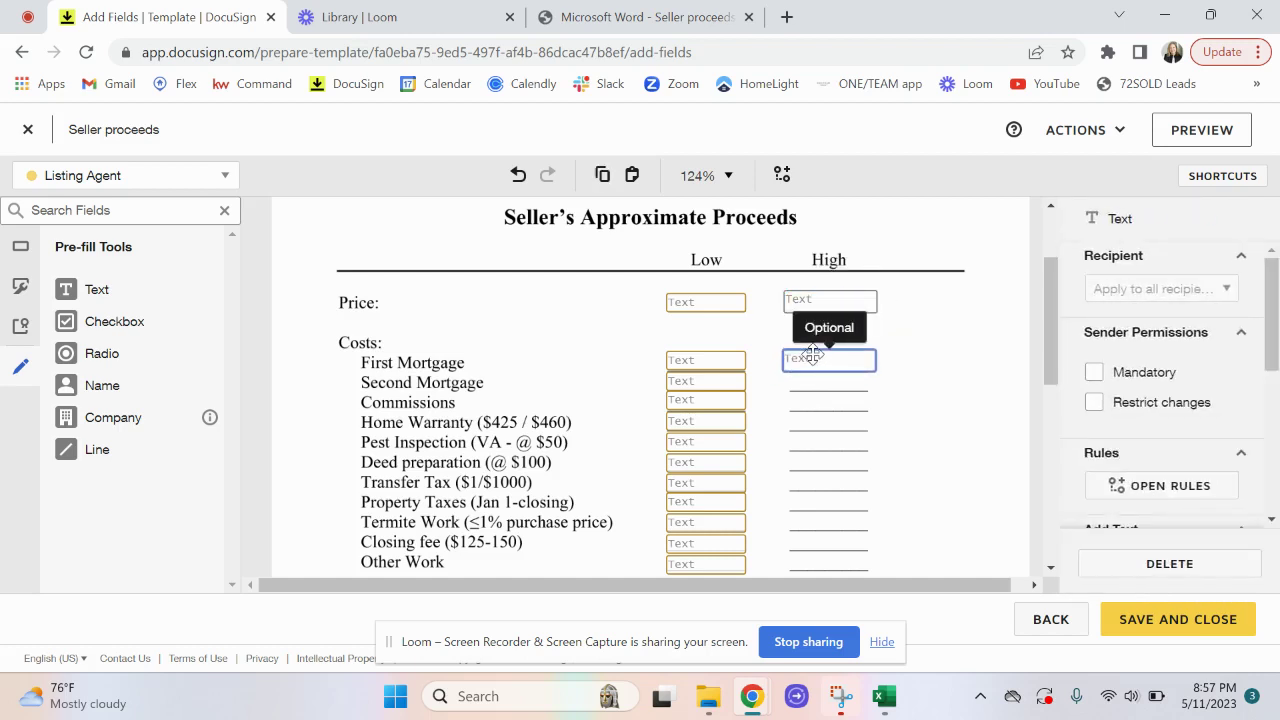
left_click(877, 437)
key("ctrl+v")
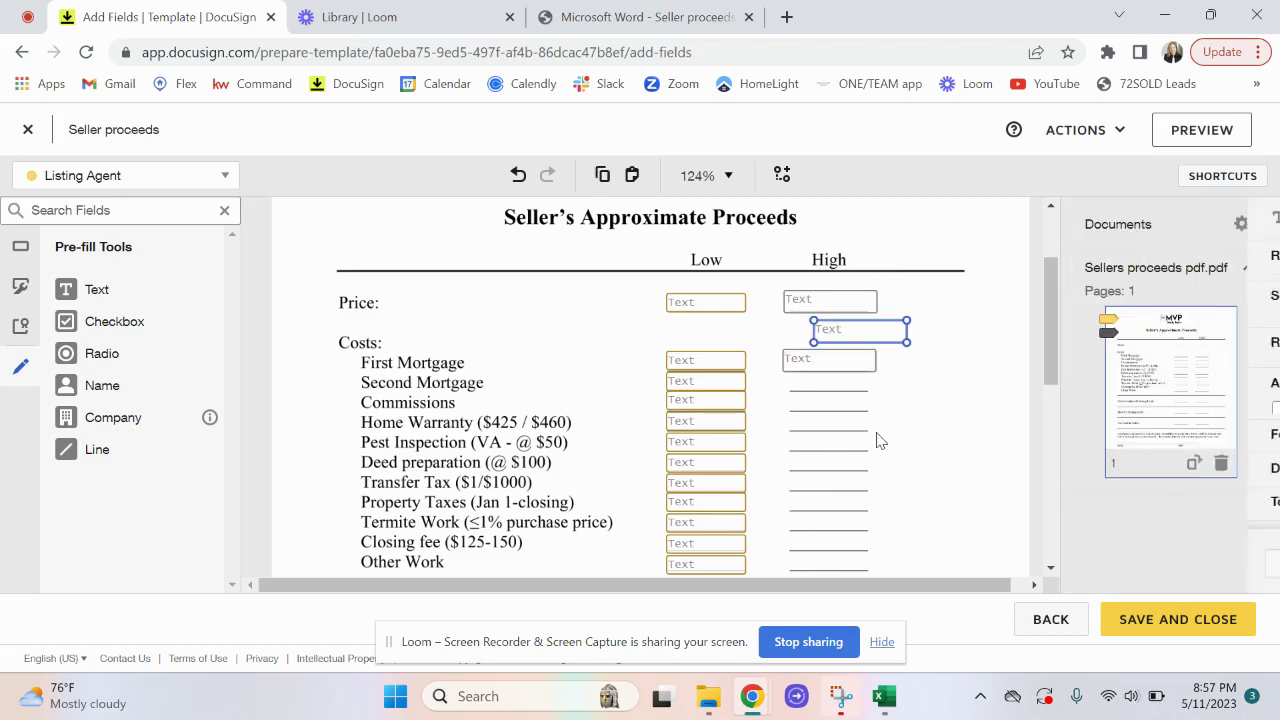
left_click_drag(841, 326, 814, 385)
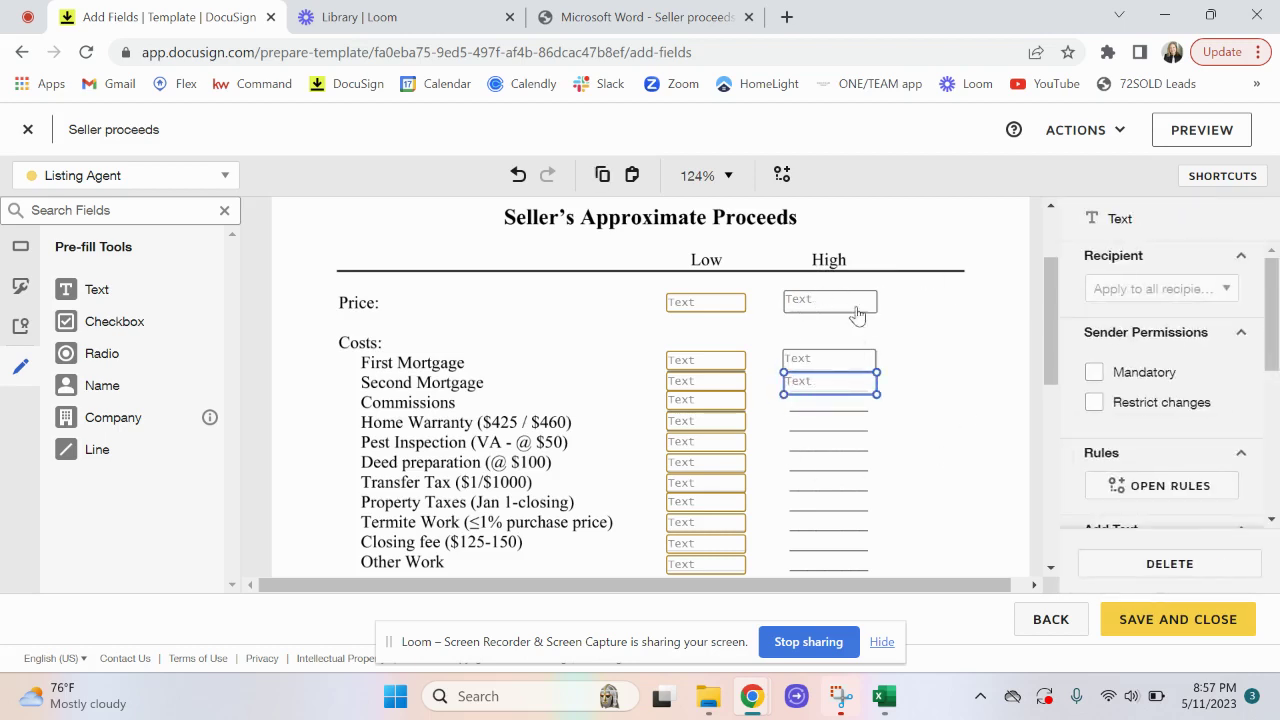
Place a Signature field and a Date Signed field for the Listing Agent on the Broker/Sales Associate line
scroll(903, 500, "down", 1)
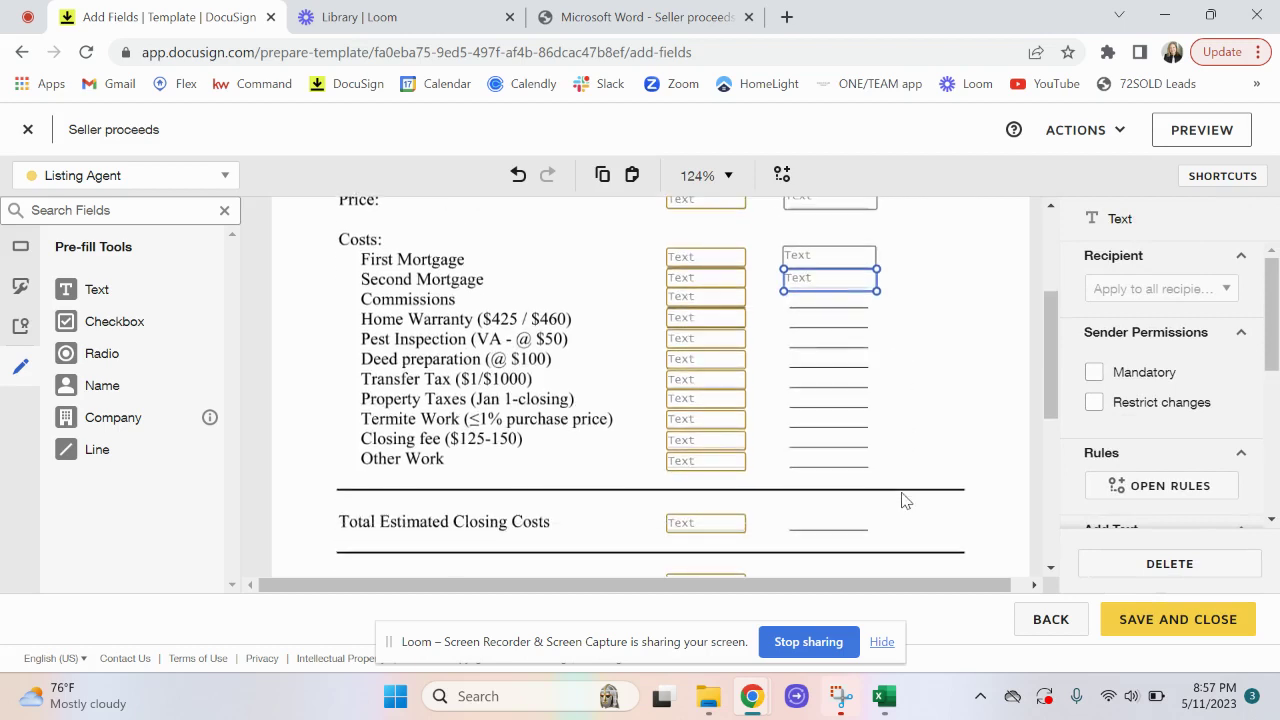
scroll(903, 500, "down", 4)
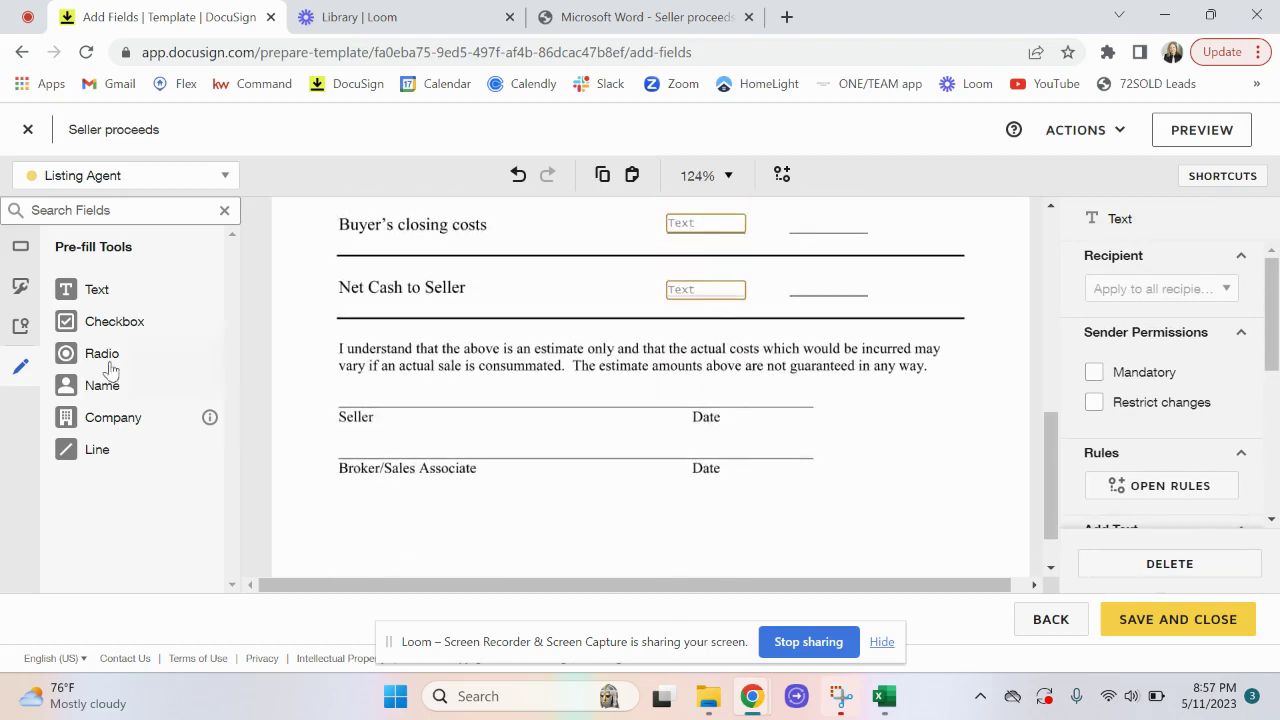
left_click(19, 250)
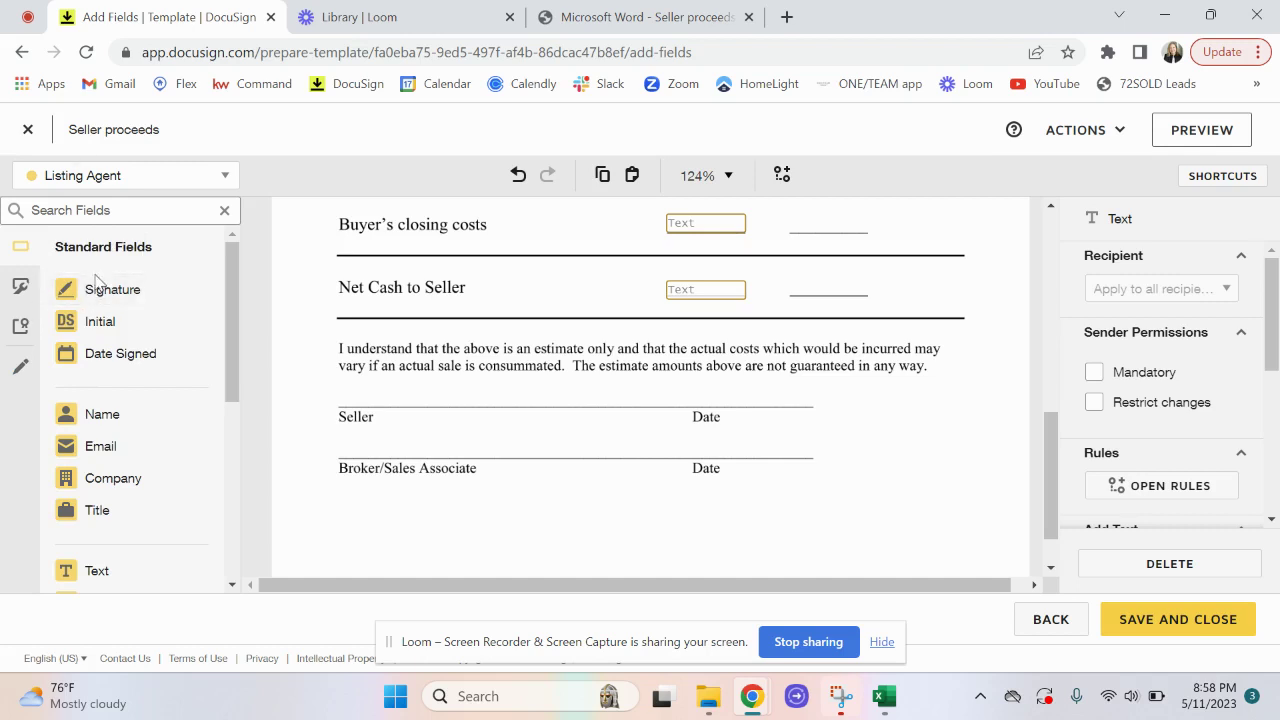
mouse_move(97, 290)
left_mouse_down()
mouse_move(349, 417)
mouse_move(354, 446)
mouse_move(345, 430)
left_mouse_up()
mouse_move(150, 366)
left_mouse_down()
mouse_move(533, 395)
mouse_move(755, 472)
mouse_move(741, 468)
left_mouse_up()
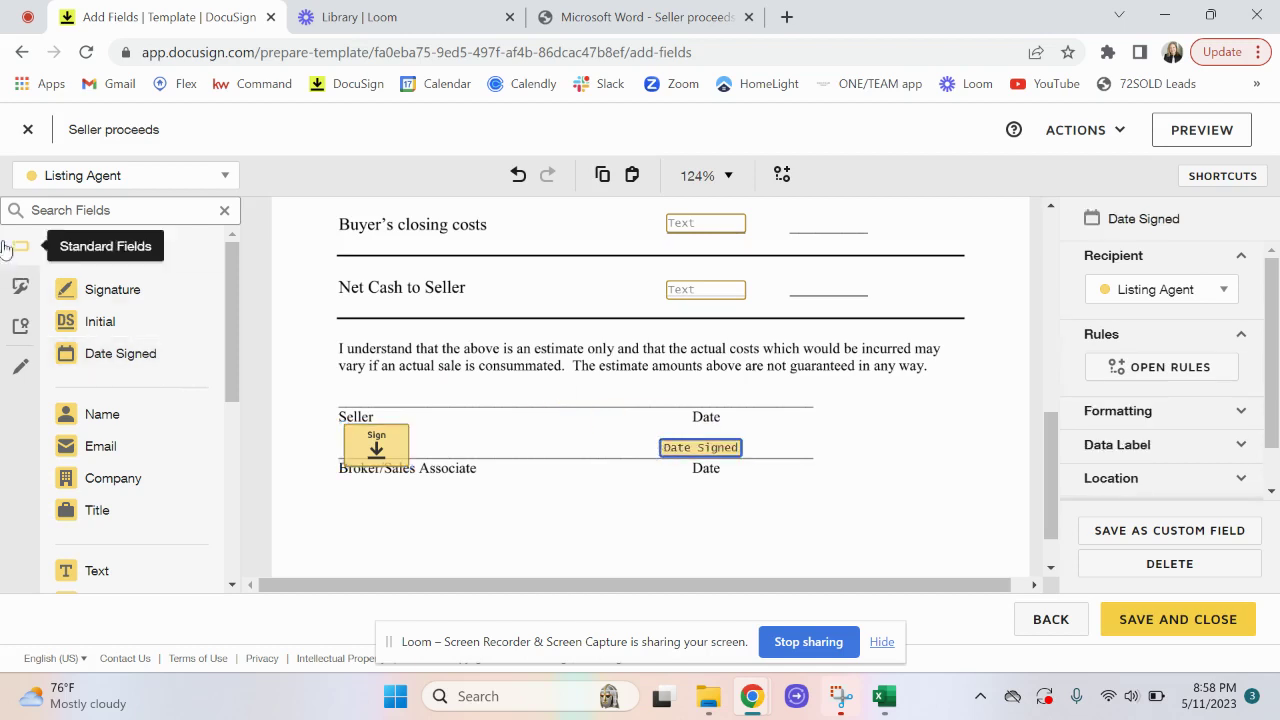
Place a Signature field and a Date Signed field for Seller One on the first half of the Seller line
left_click(90, 175)
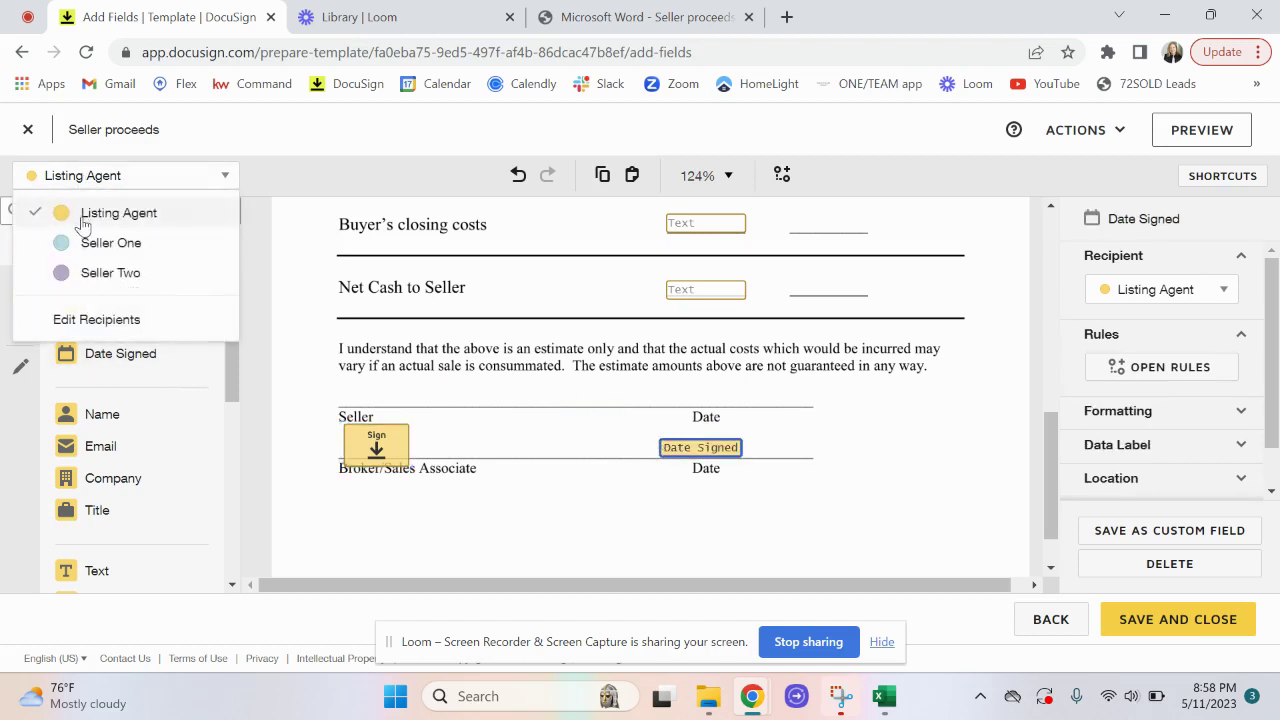
left_click(92, 243)
left_click_drag(88, 298, 338, 378)
mouse_move(134, 354)
left_mouse_down()
mouse_move(410, 362)
mouse_move(476, 398)
left_mouse_up()
Place a Signature field and a Date Signed field for Seller Two near the Date end of the Seller line
left_click(16, 180)
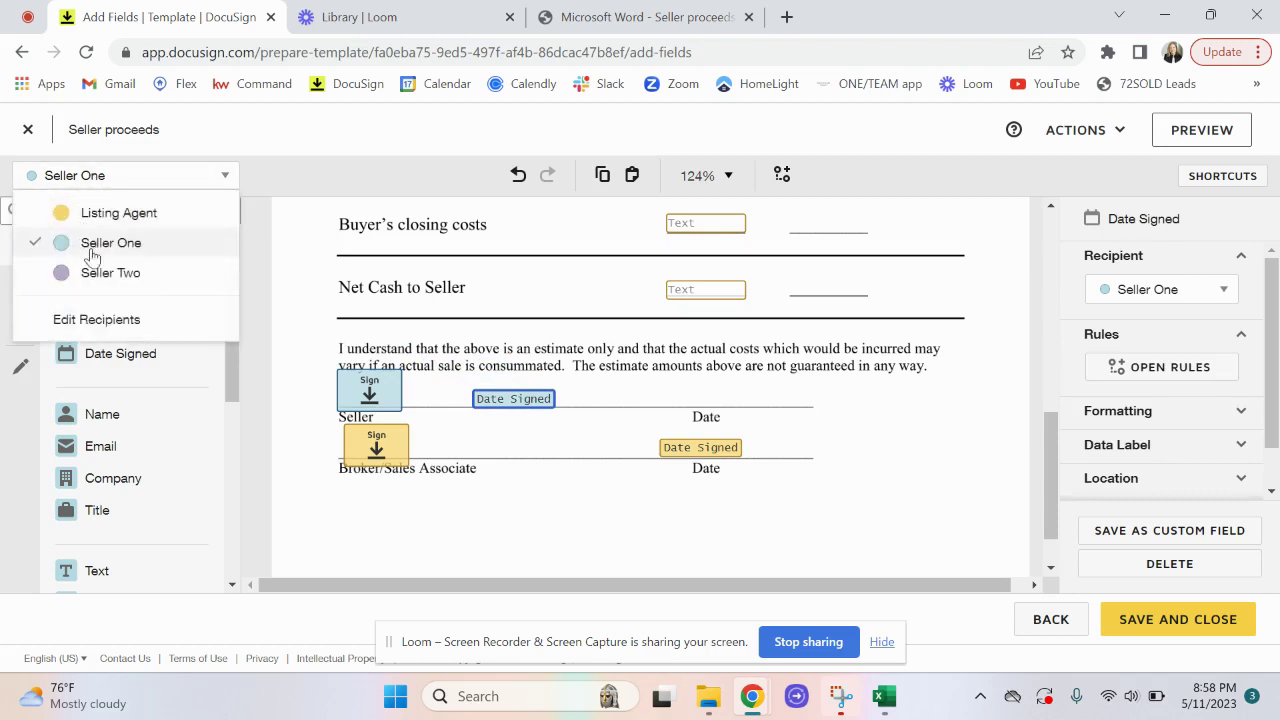
left_click(97, 276)
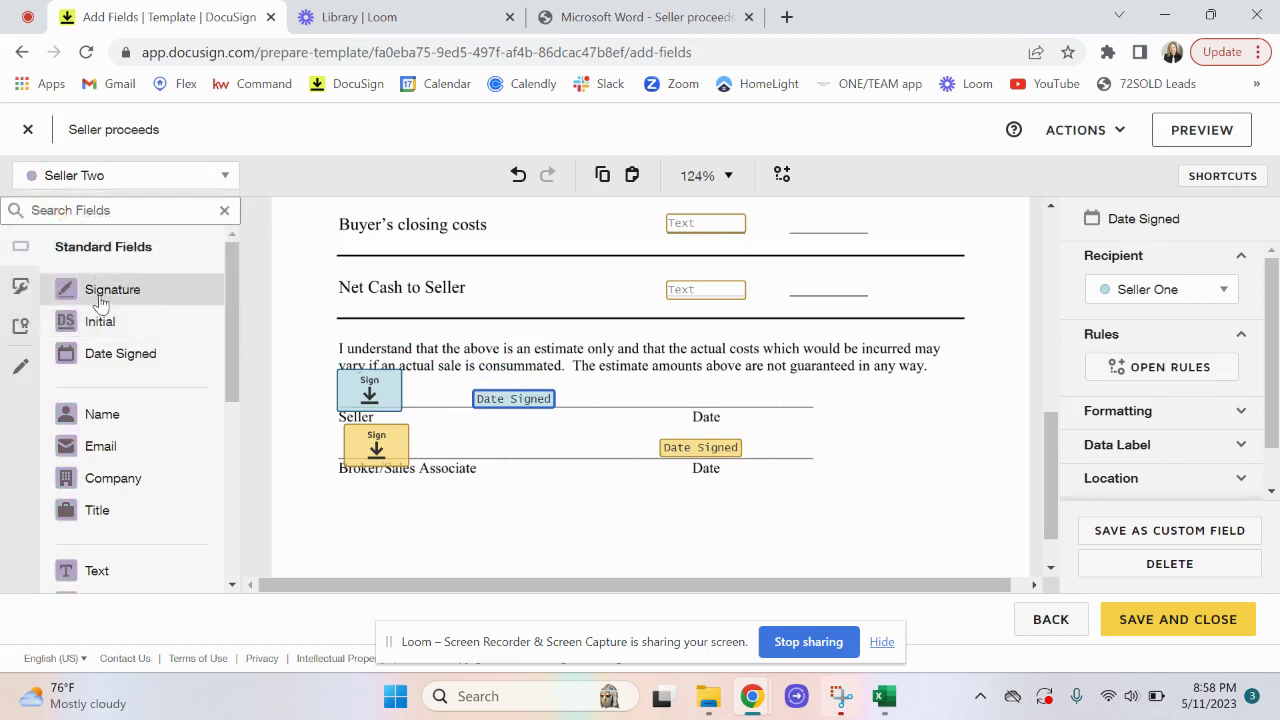
mouse_move(100, 303)
left_mouse_down()
mouse_move(300, 360)
mouse_move(588, 400)
mouse_move(640, 368)
mouse_move(652, 378)
left_mouse_up()
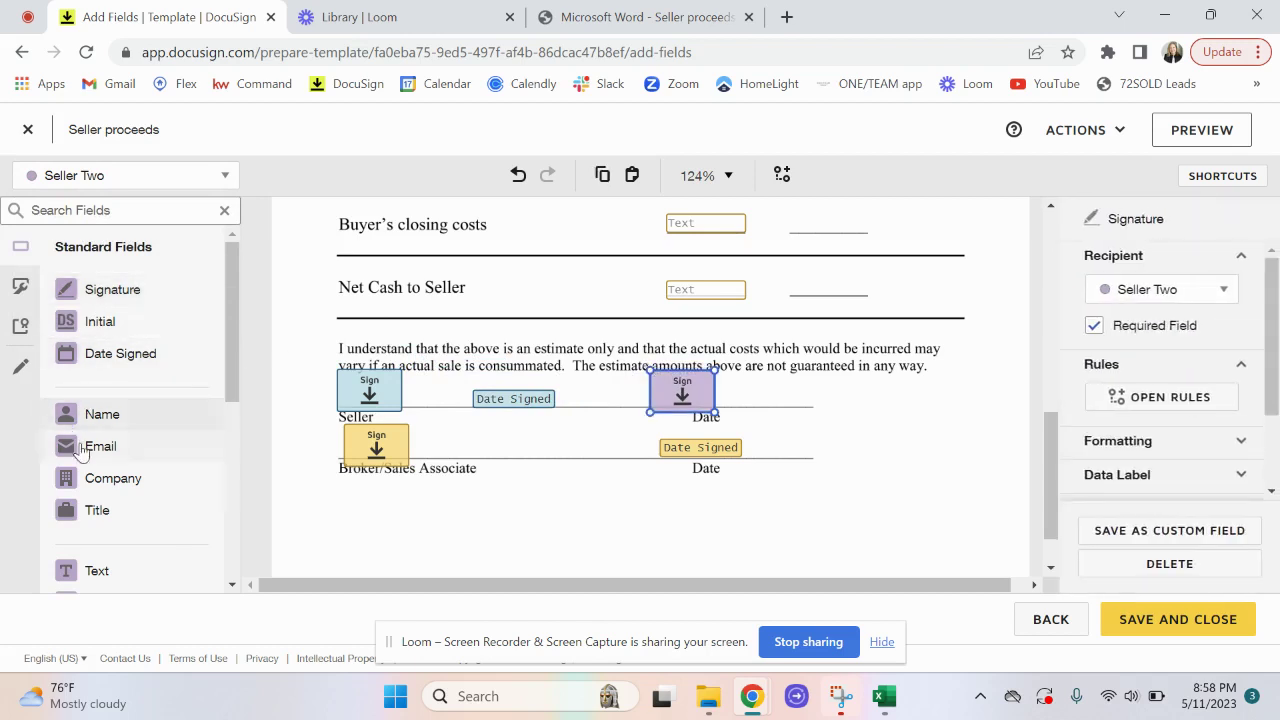
mouse_move(104, 368)
left_mouse_down()
mouse_move(778, 362)
mouse_move(757, 398)
left_mouse_up()
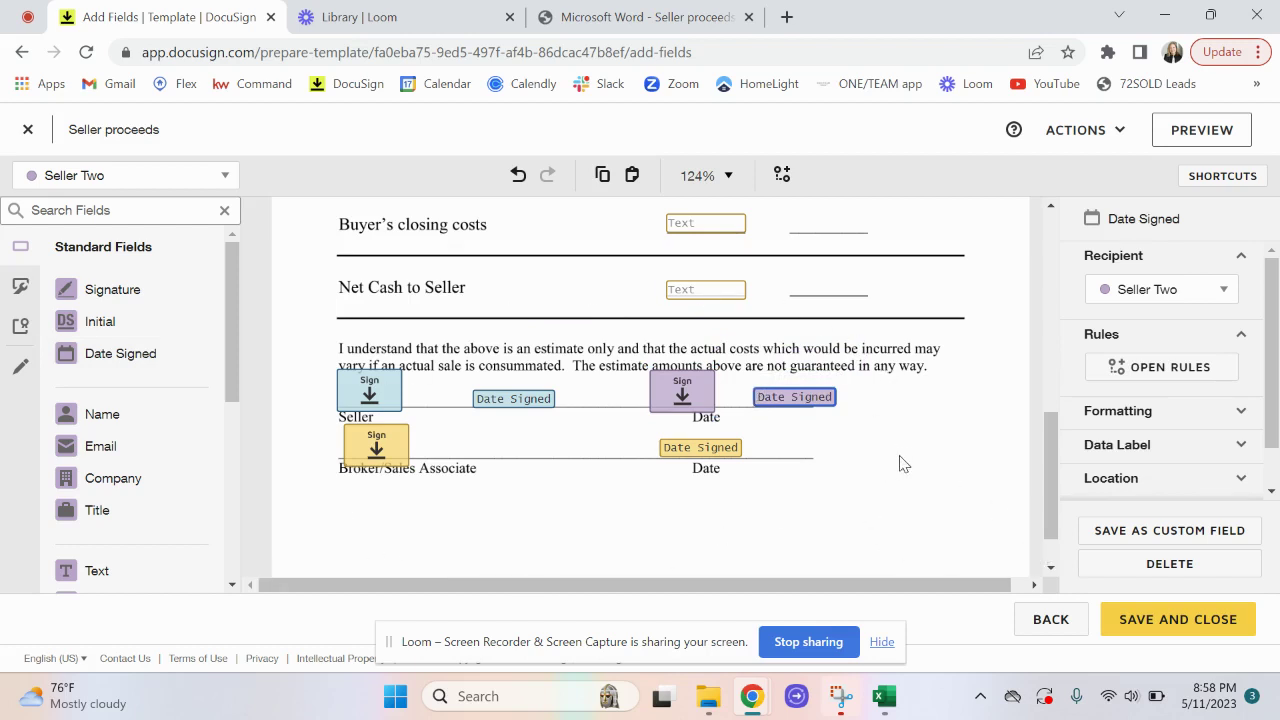
Save and close the Seller proceeds template, and switch from DocuSign eSignature to DocuSign Rooms
left_click(1207, 623)
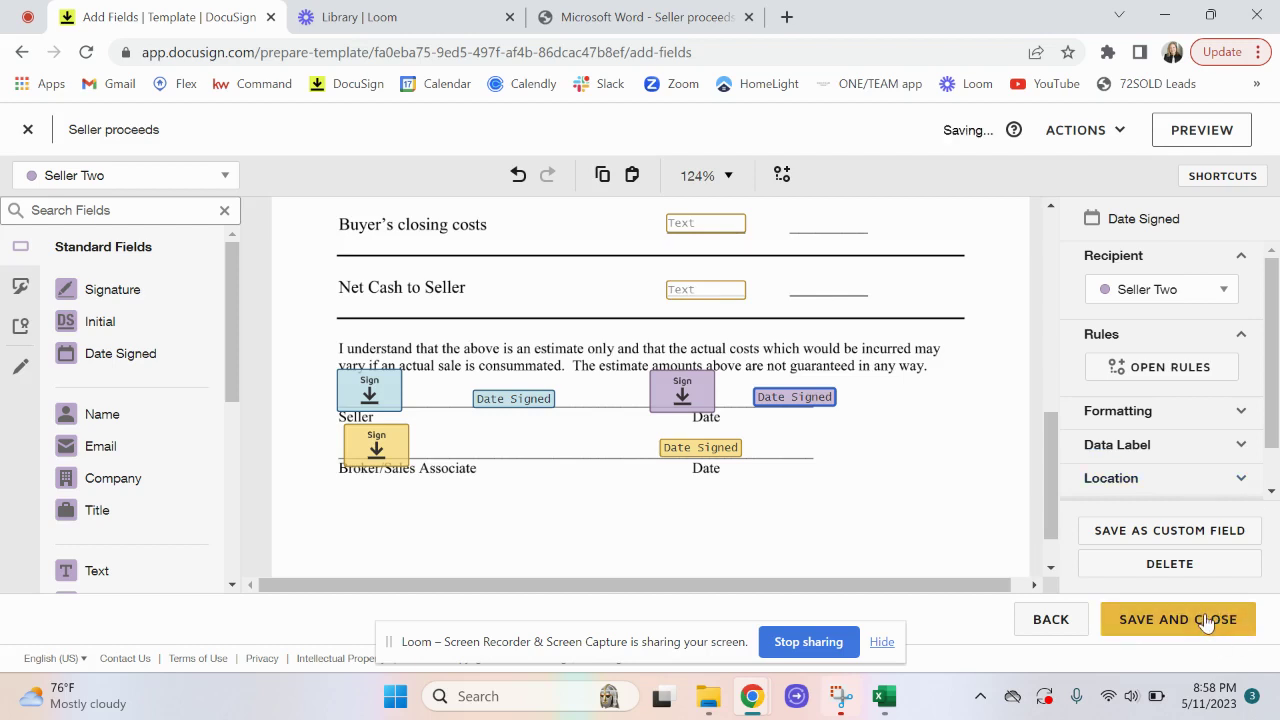
left_click(1208, 620)
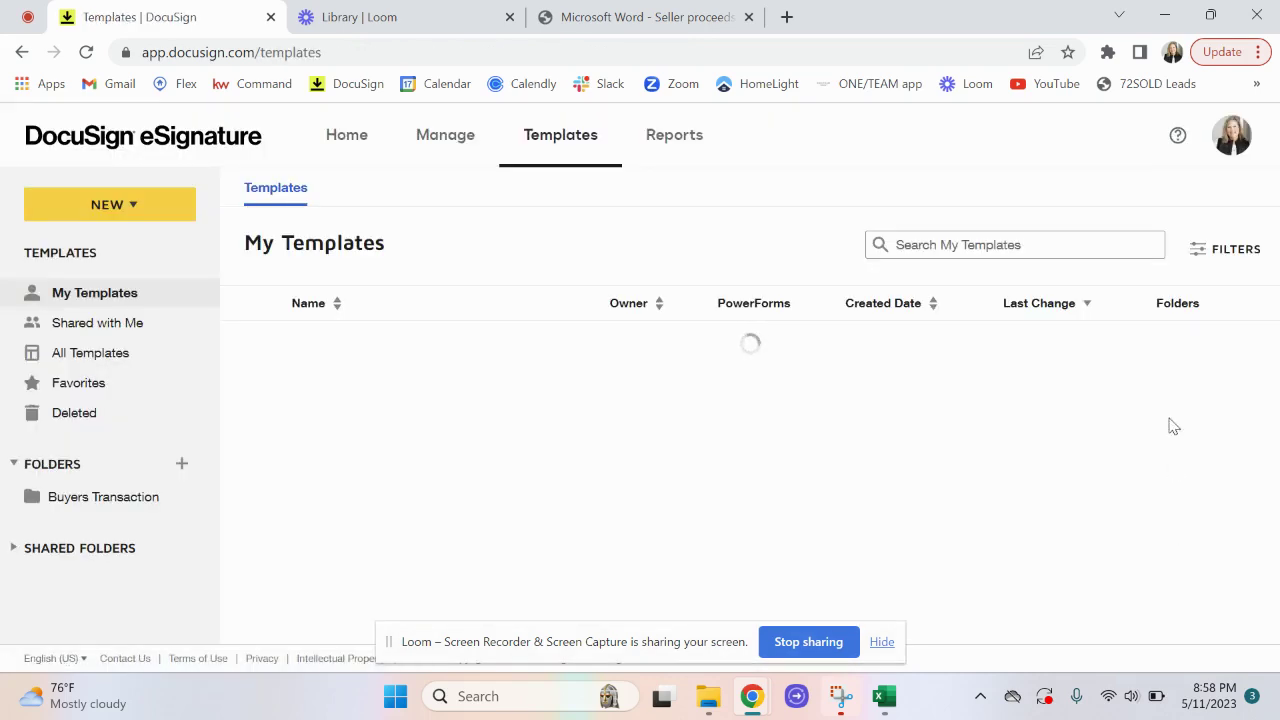
left_click(1238, 132)
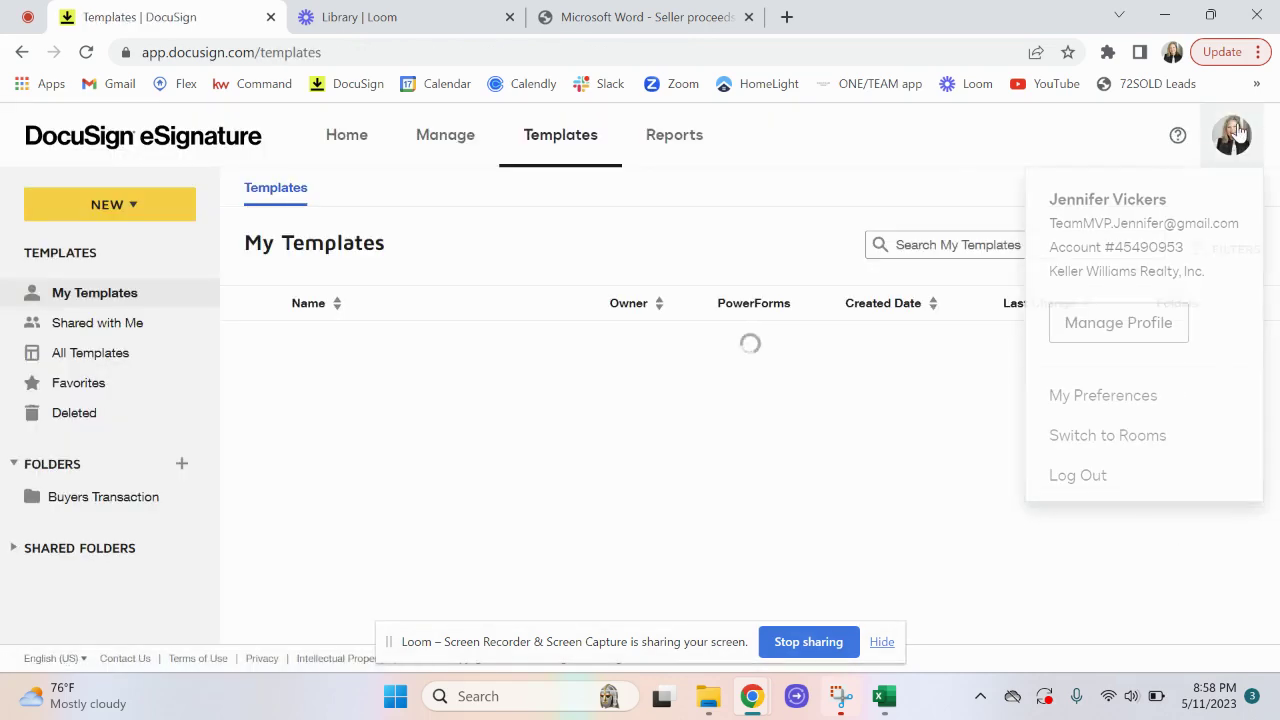
left_click(1120, 440)
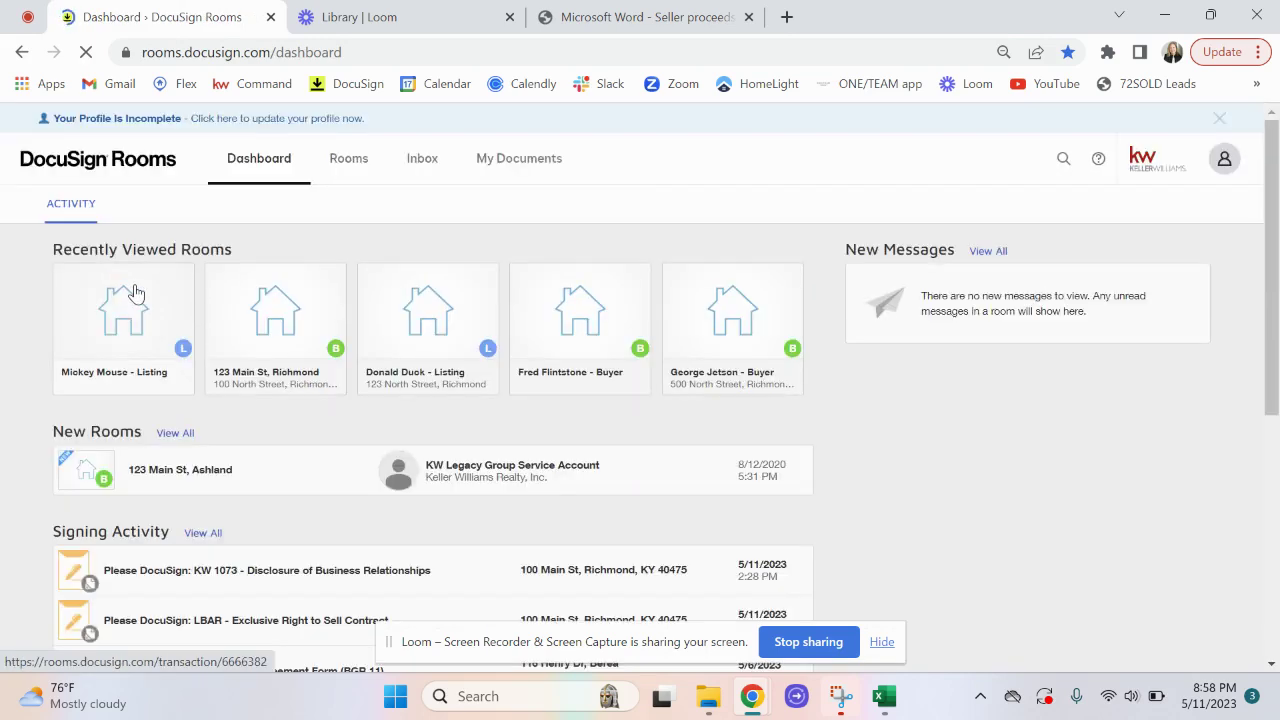
Start a new envelope in the most recently viewed listing room
left_click(136, 293)
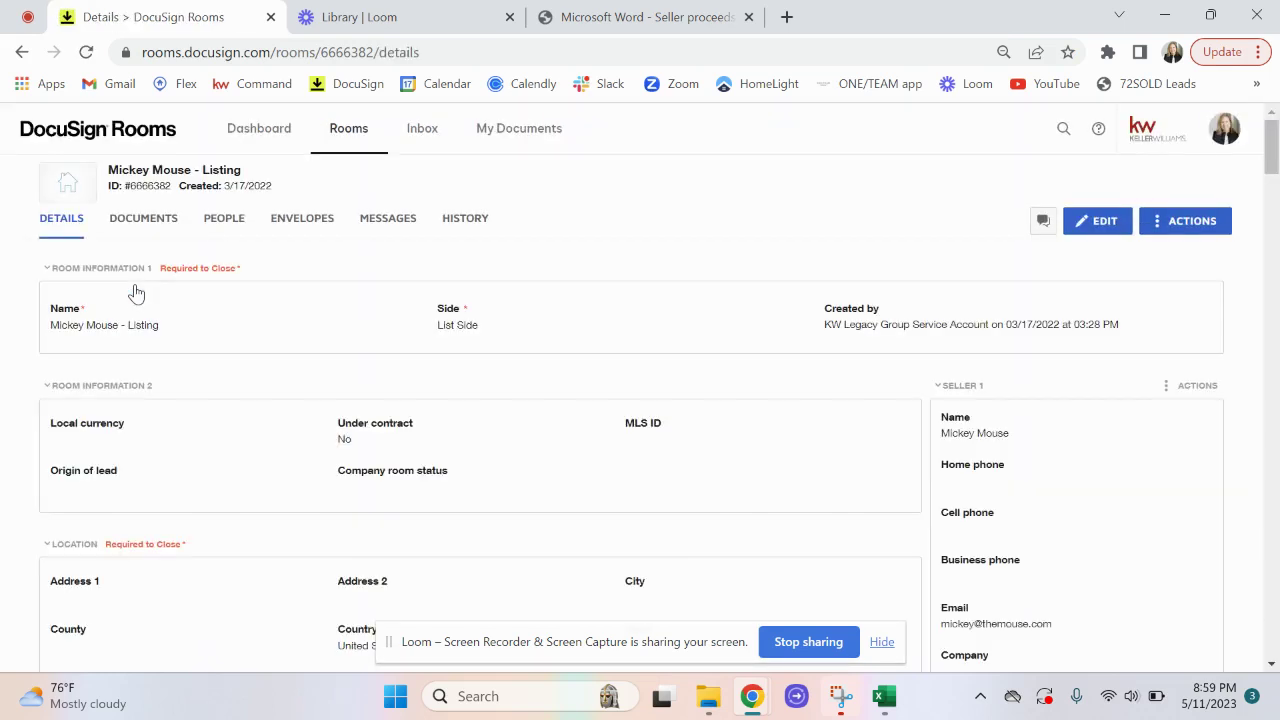
left_click(295, 225)
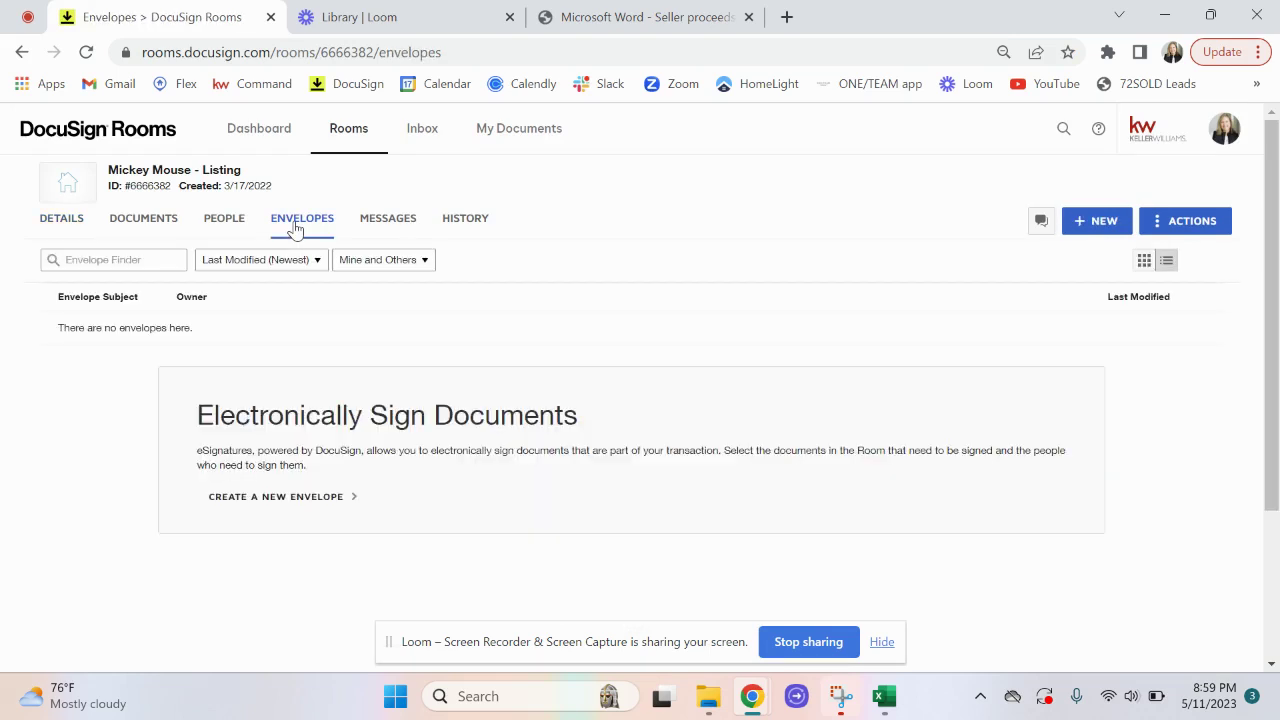
left_click(1100, 224)
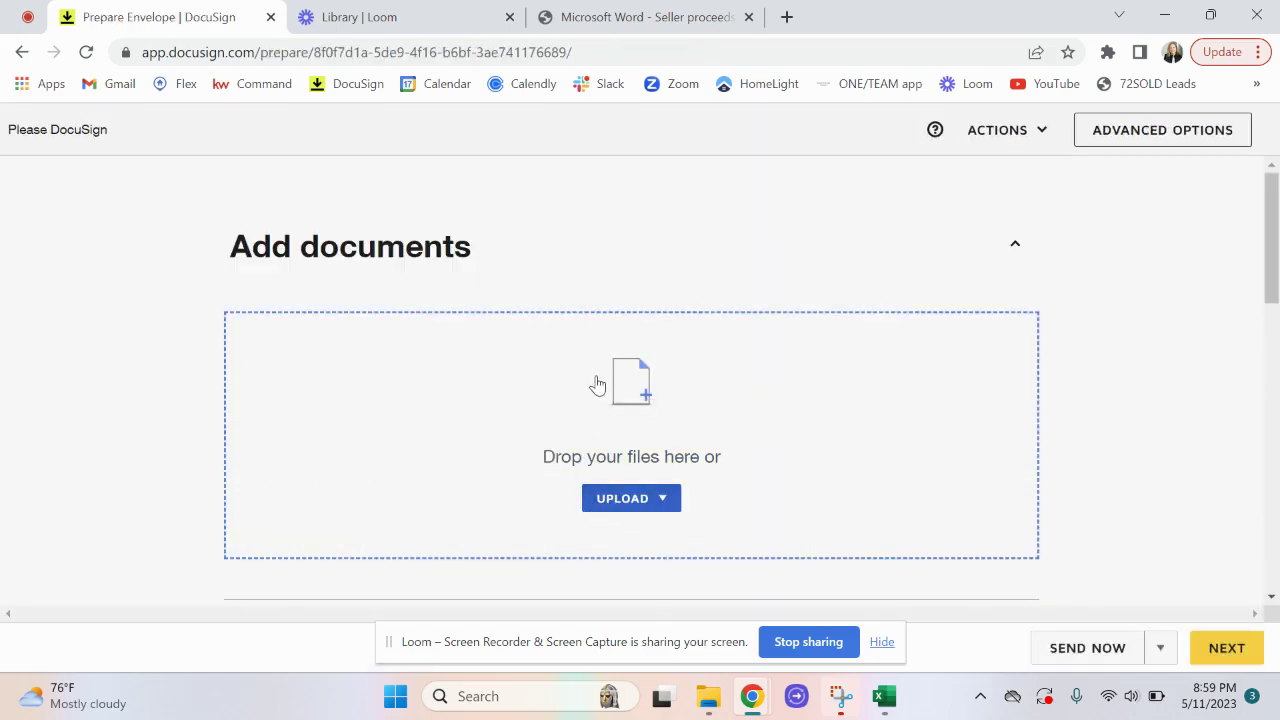
Add the Seller proceeds template from My Templates to the new envelope
left_click(640, 498)
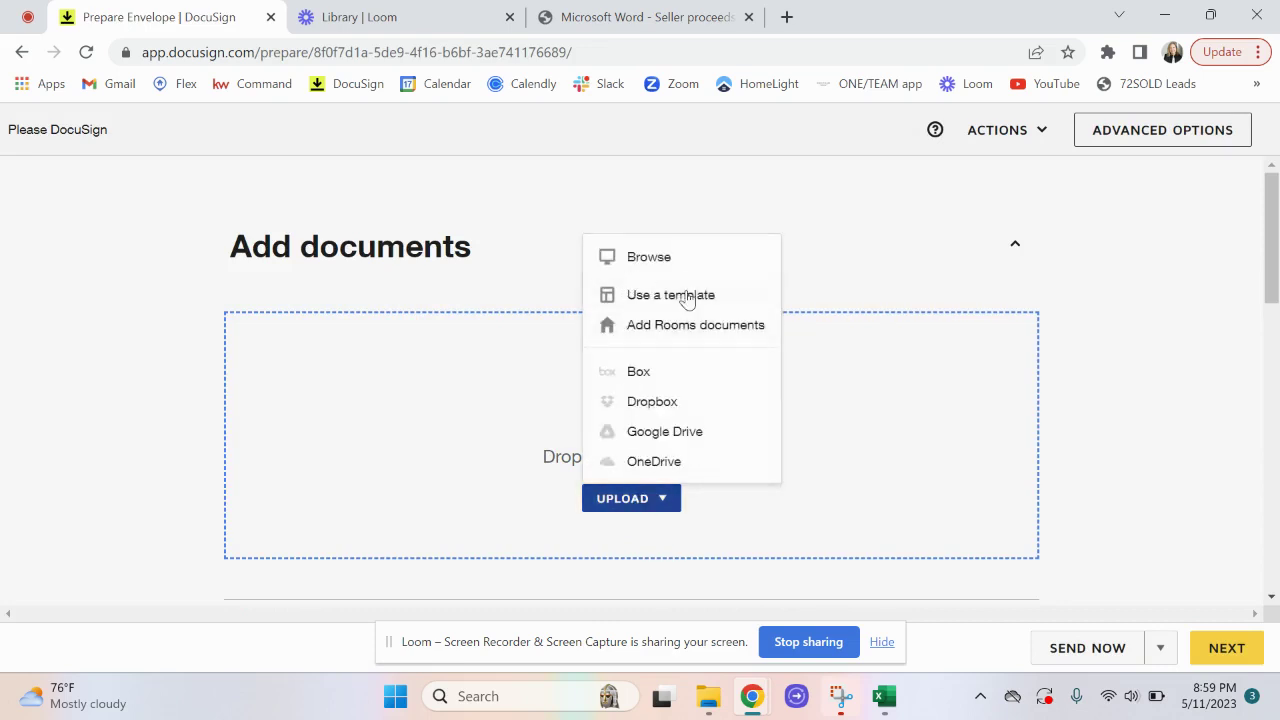
left_click(689, 300)
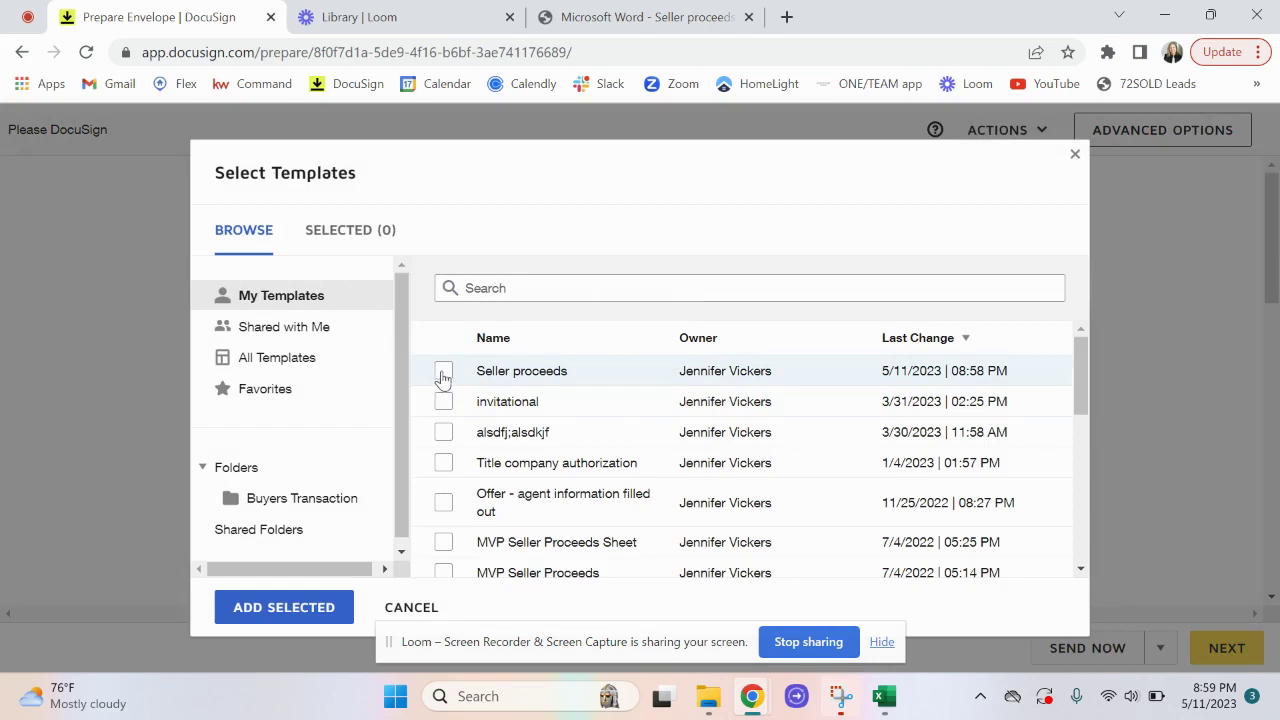
left_click(443, 374)
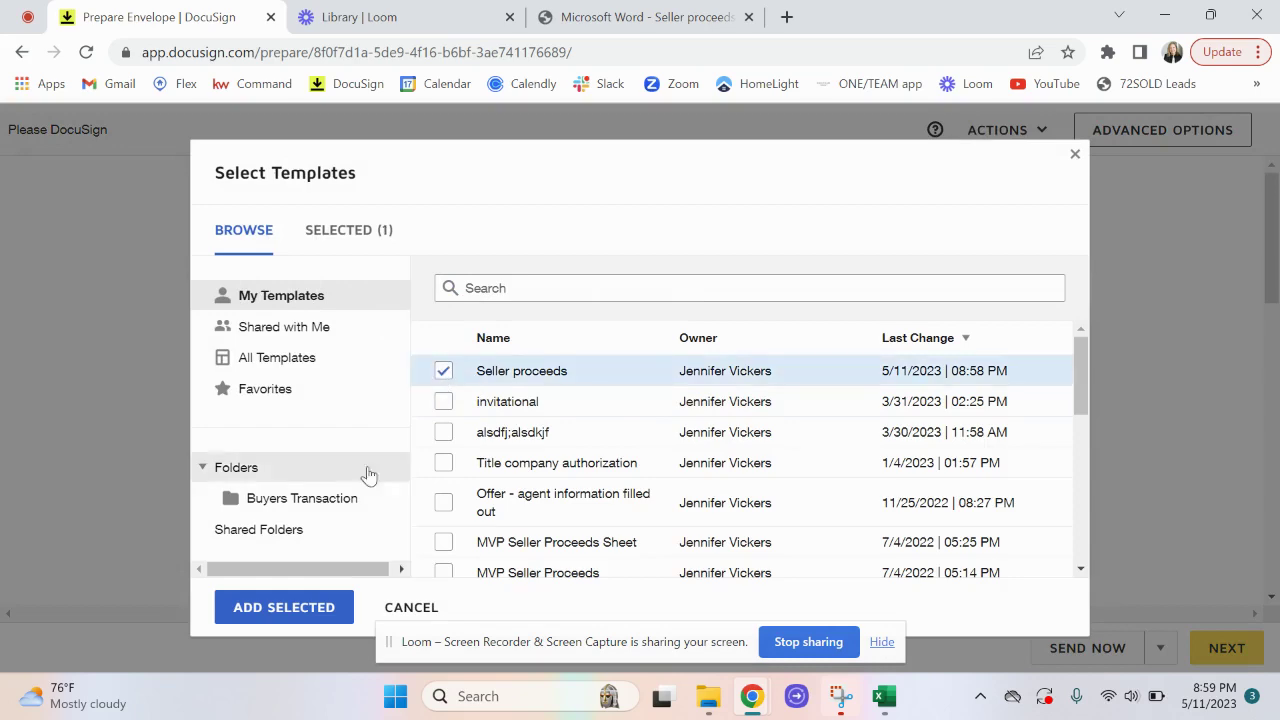
left_click(284, 608)
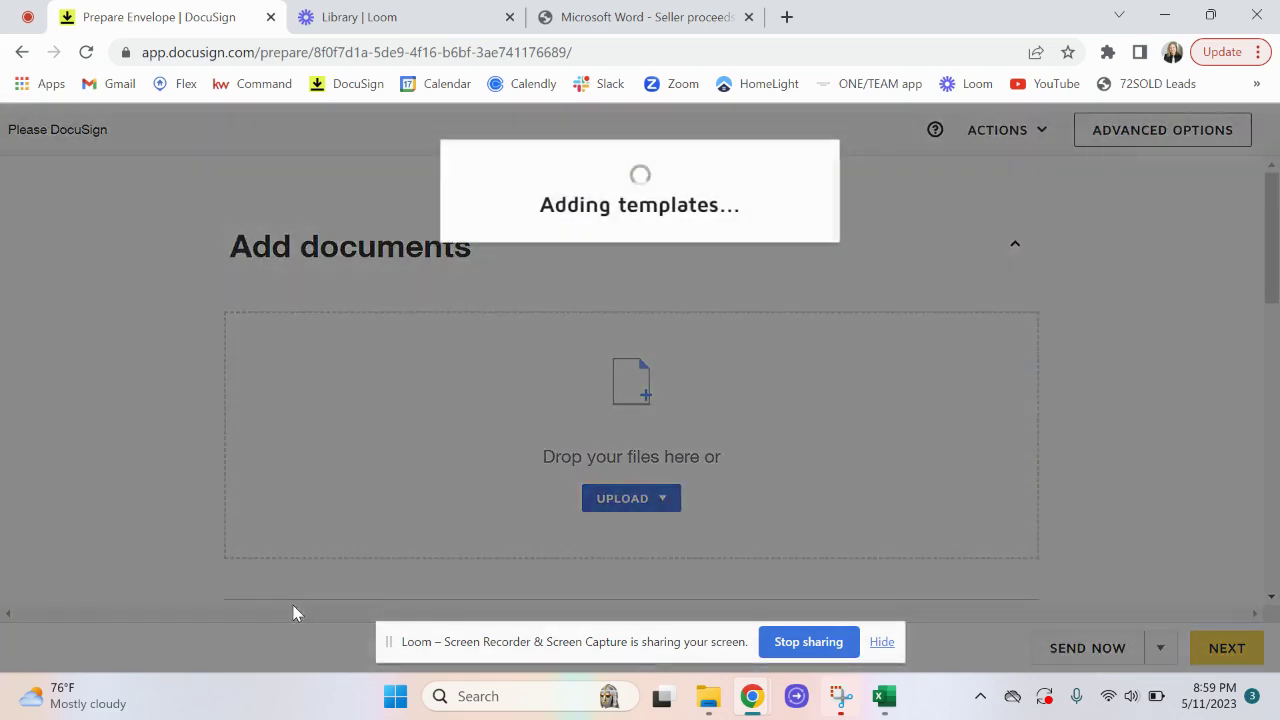
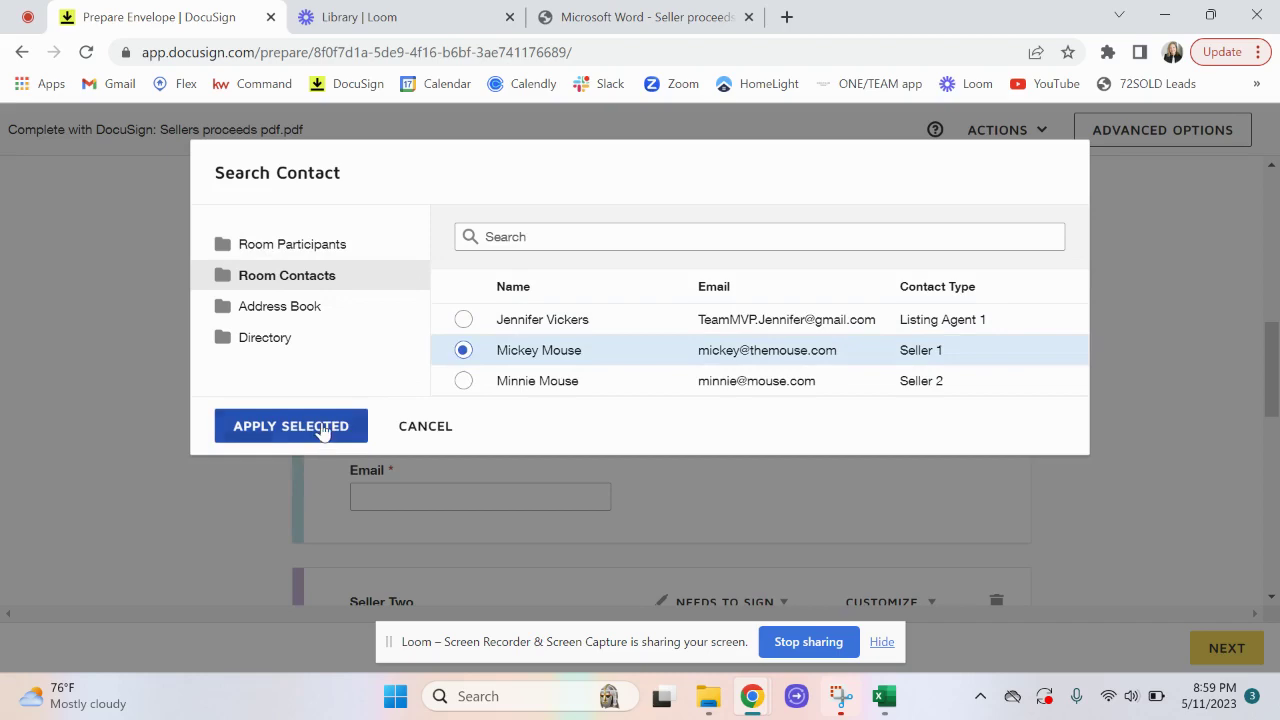
Fill the Seller One and Seller Two recipients with the room's Seller 1 and Seller 2 contacts
left_click(291, 426)
scroll(279, 518, "down", 3)
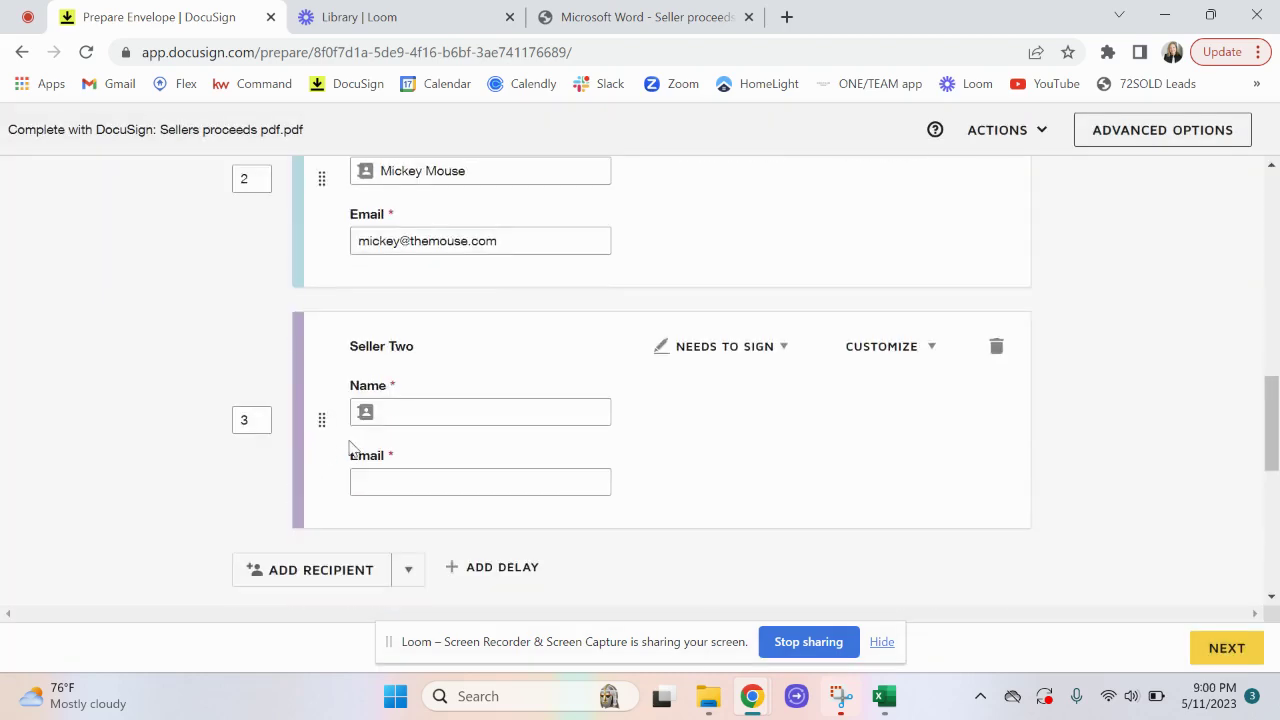
left_click(365, 415)
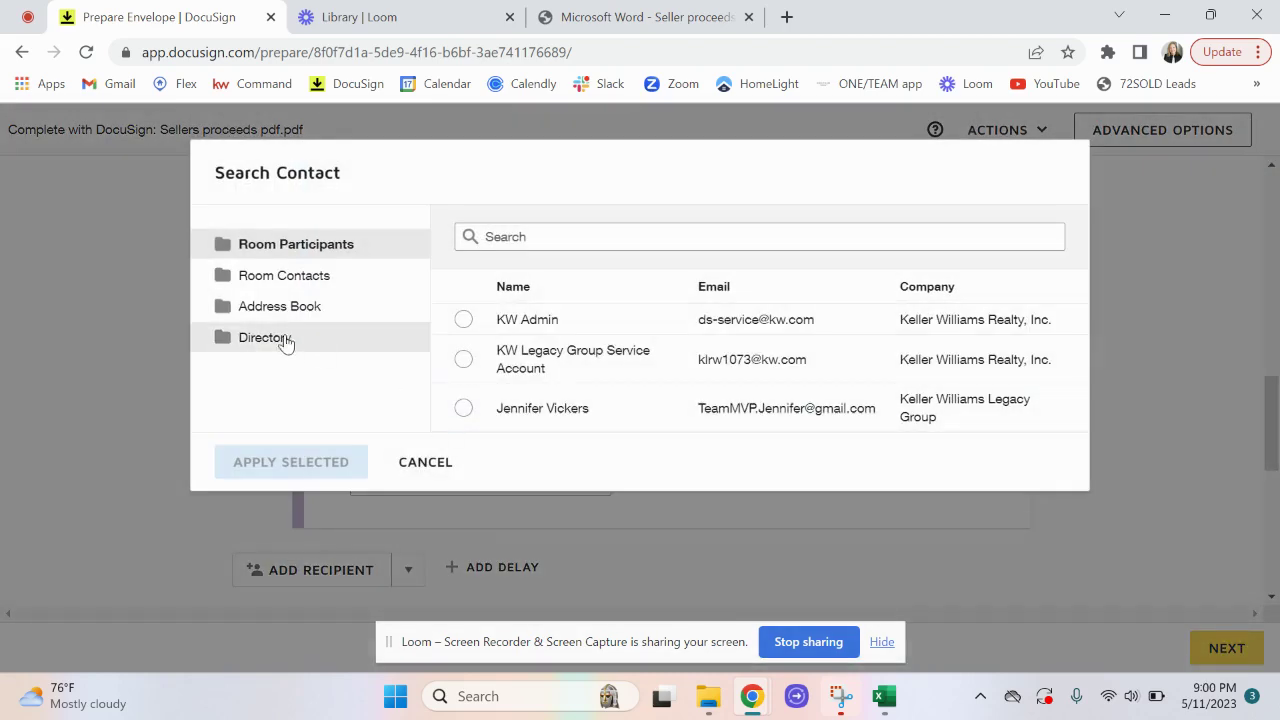
left_click(305, 283)
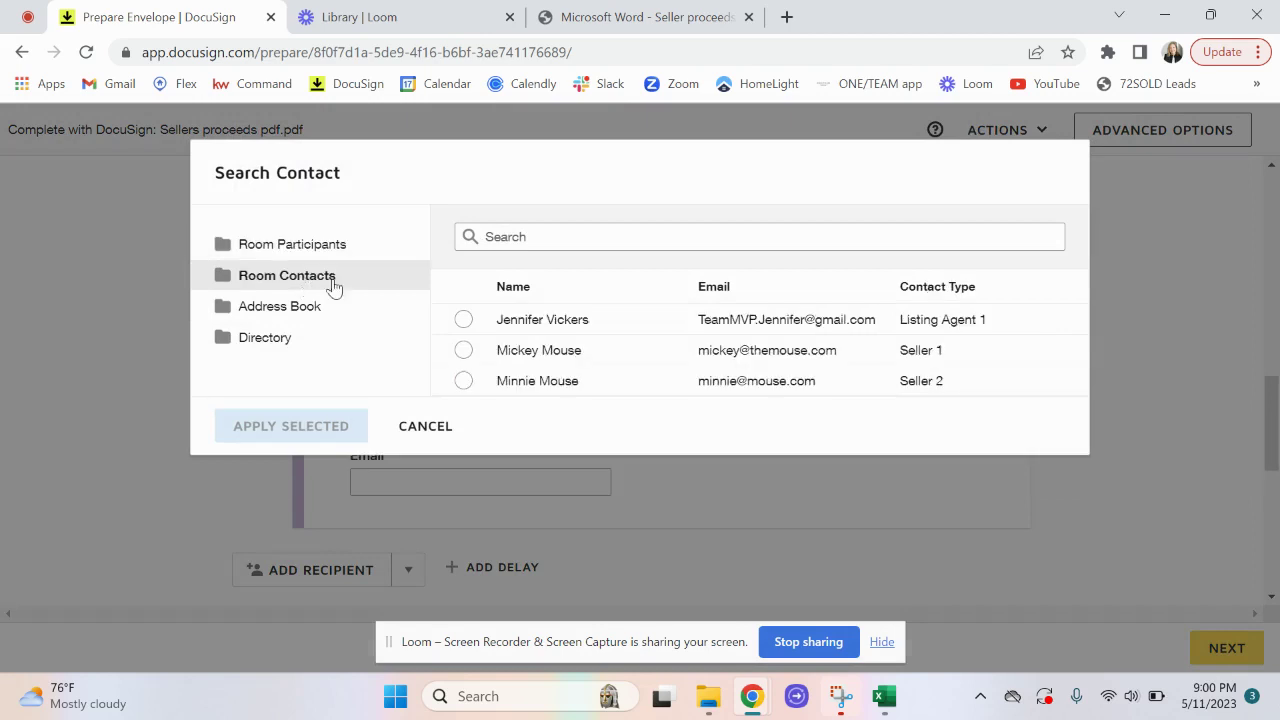
left_click(463, 383)
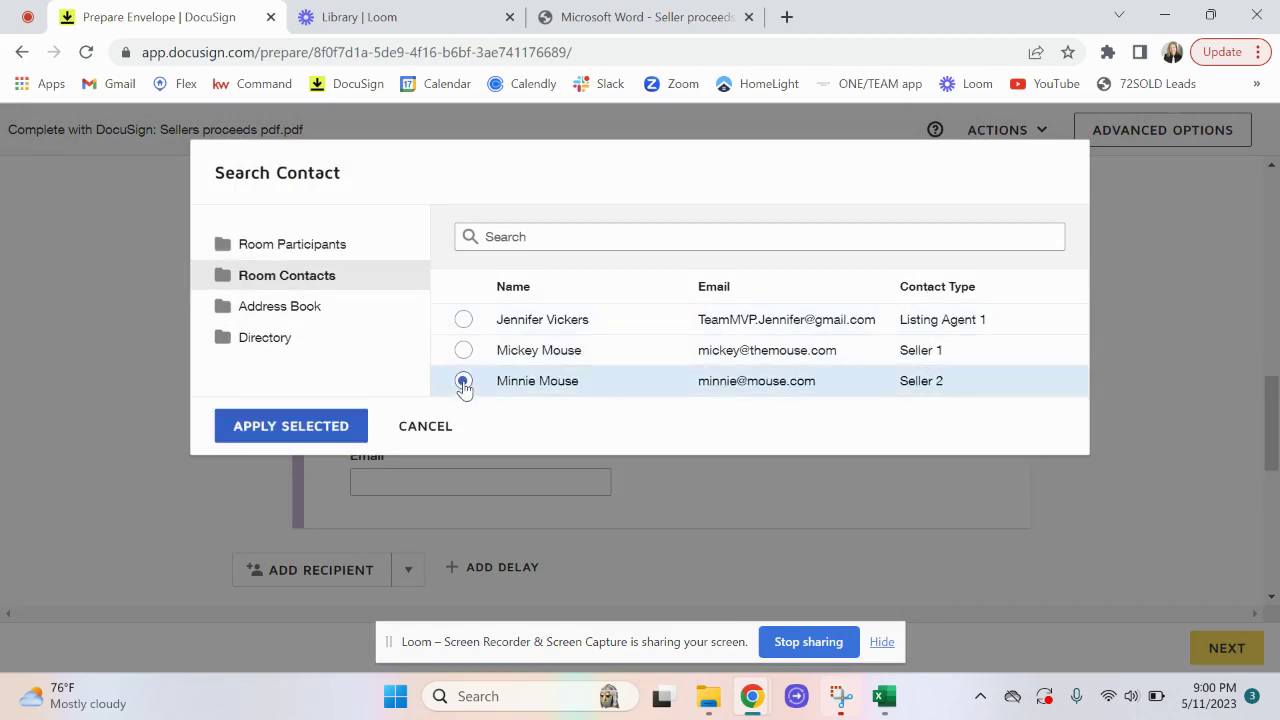
left_click(328, 428)
Continue to the envelope's field placement and check the signature, date and text fields brought in by the template
scroll(1117, 560, "down", 5)
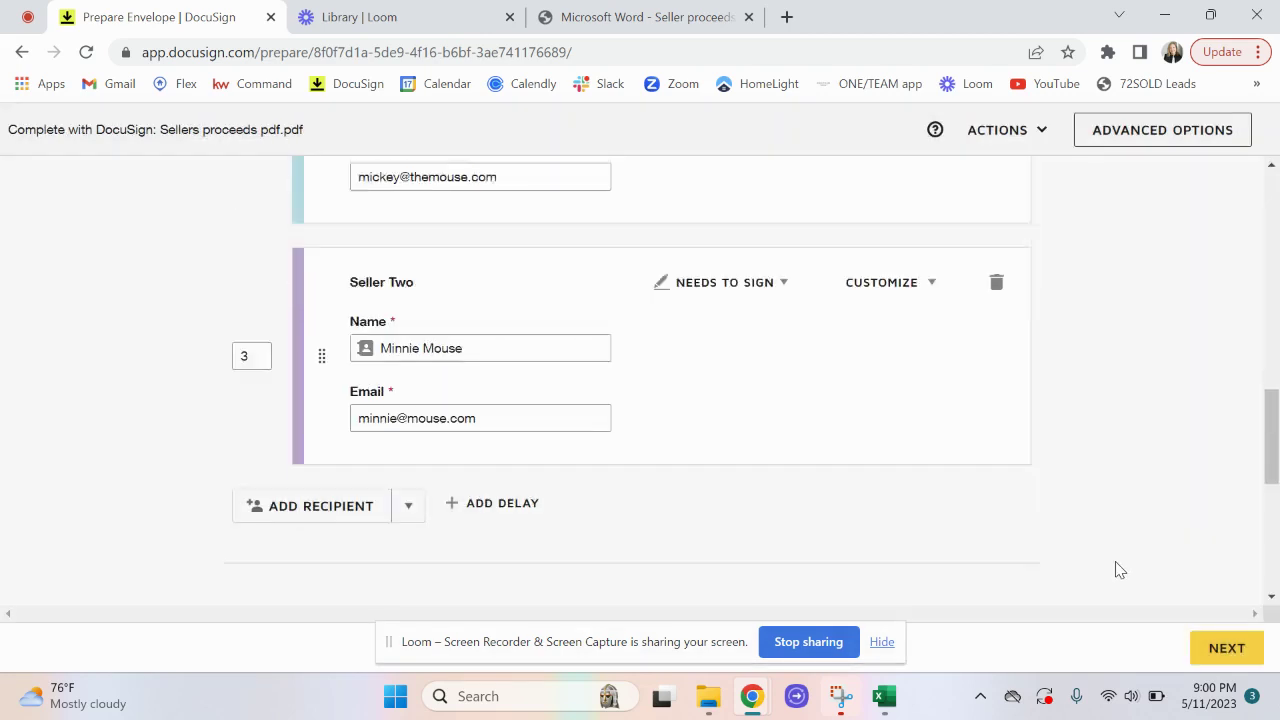
left_click(1216, 655)
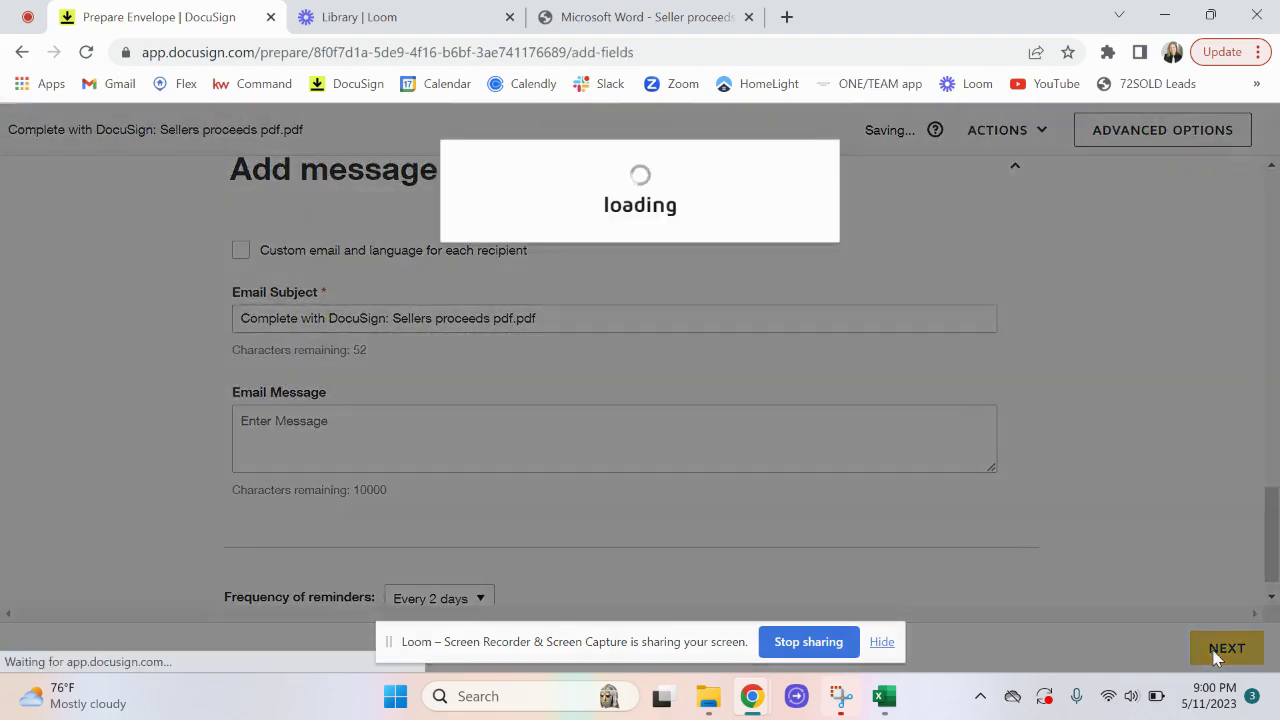
scroll(647, 502, "down", 8)
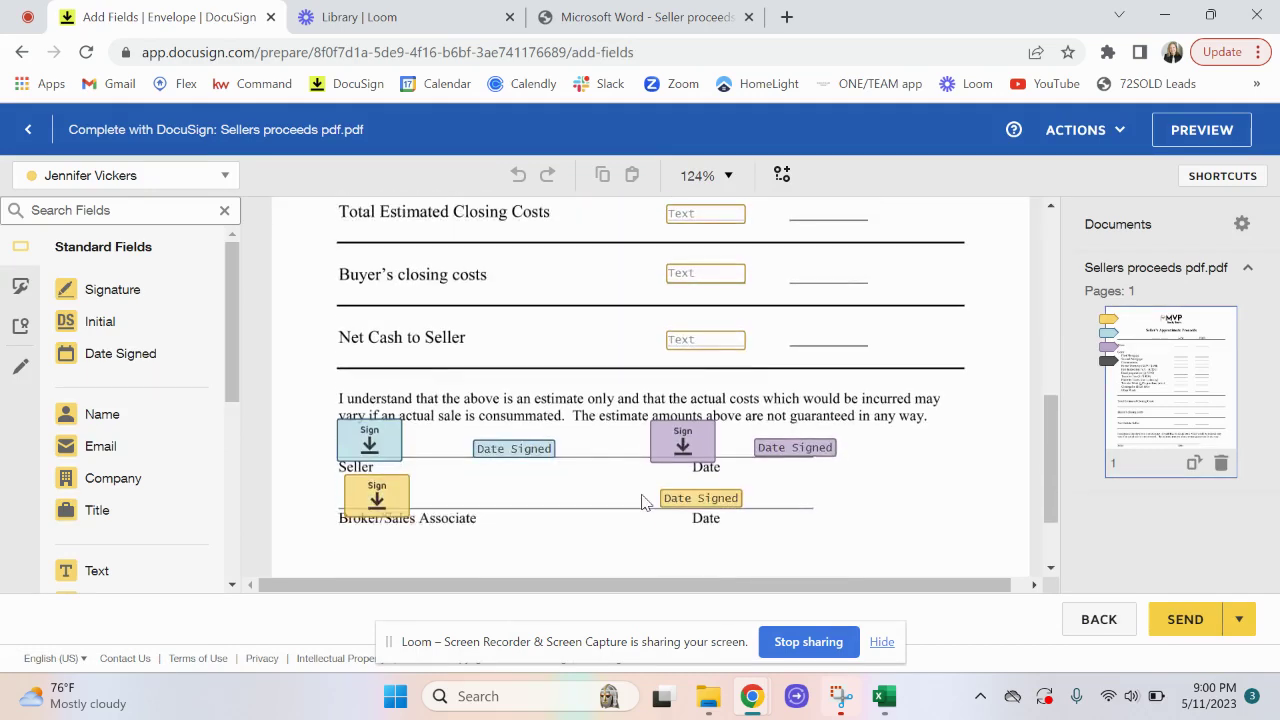
scroll(645, 502, "up", 3)
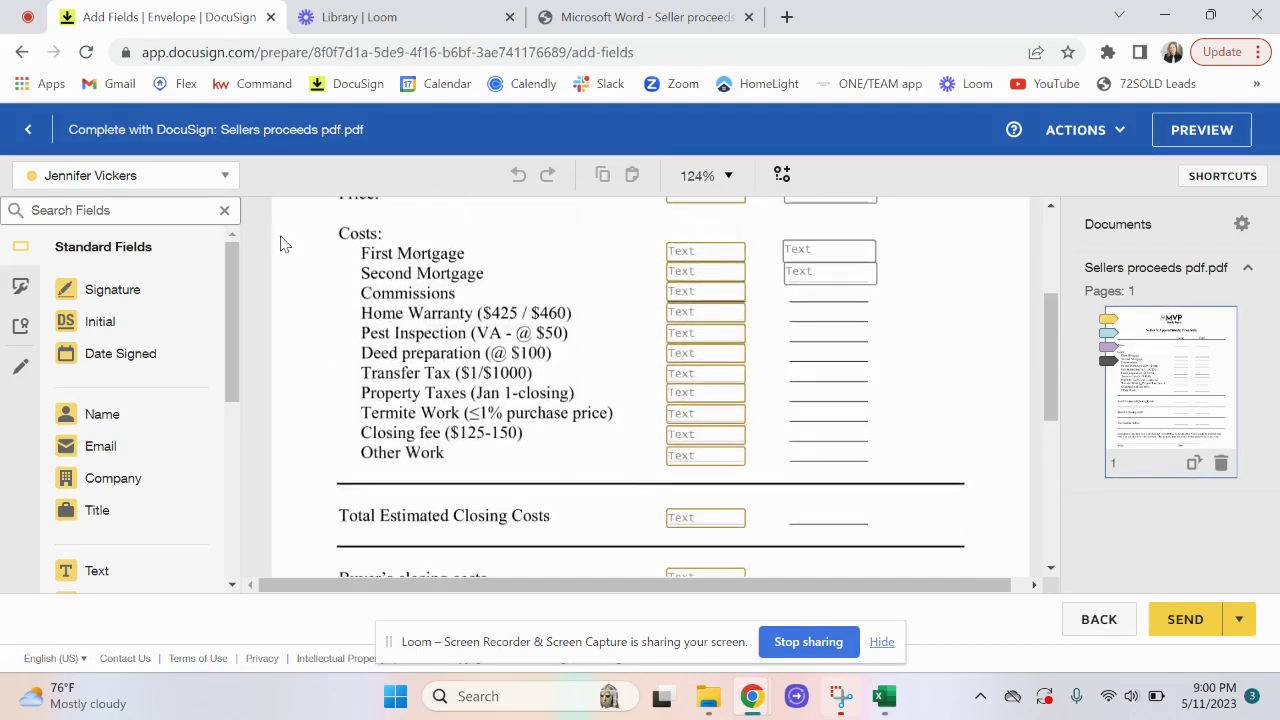
Fill the High column's Price text field with $150,000 and select the High field for First Mortgage
left_click(226, 178)
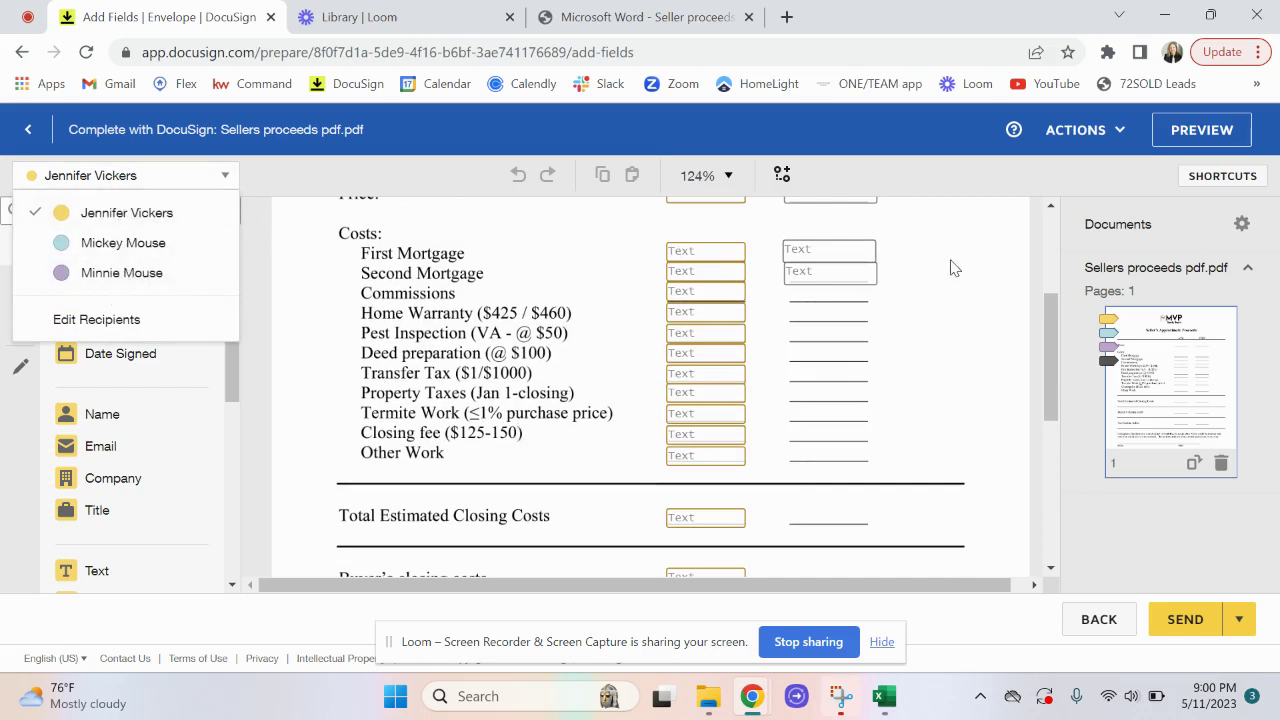
scroll(925, 314, "up", 2)
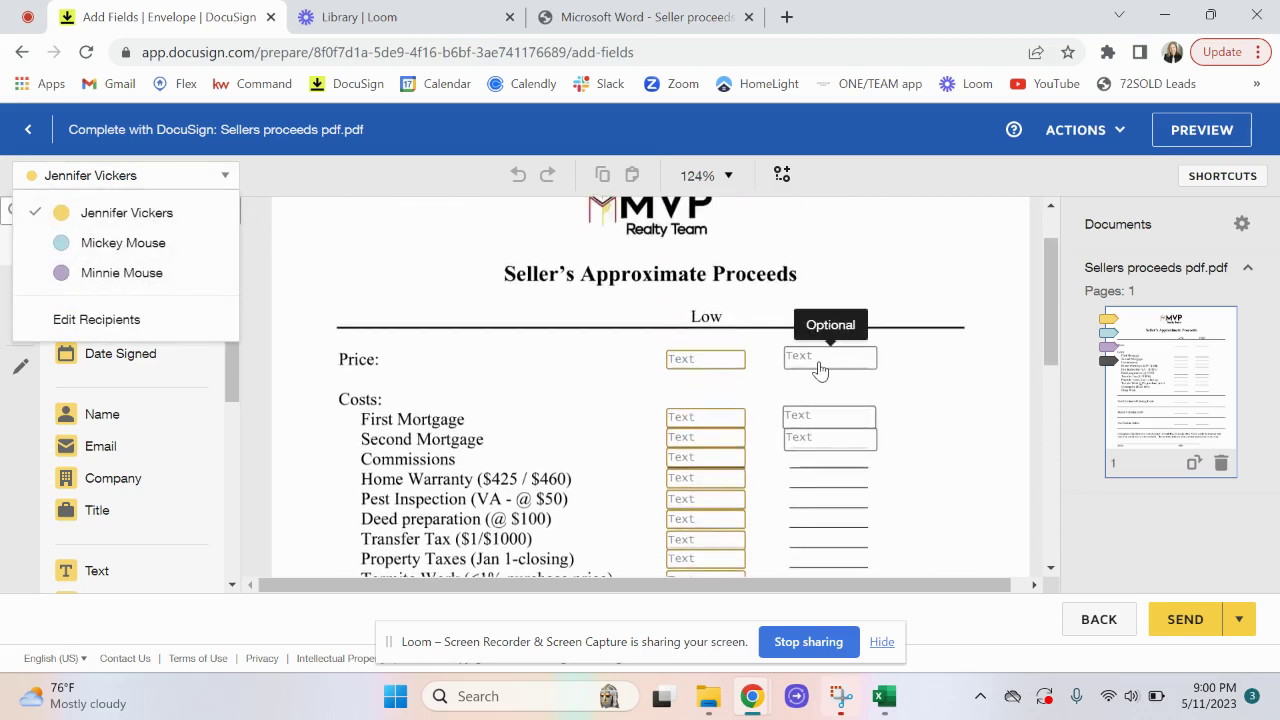
left_click(820, 368)
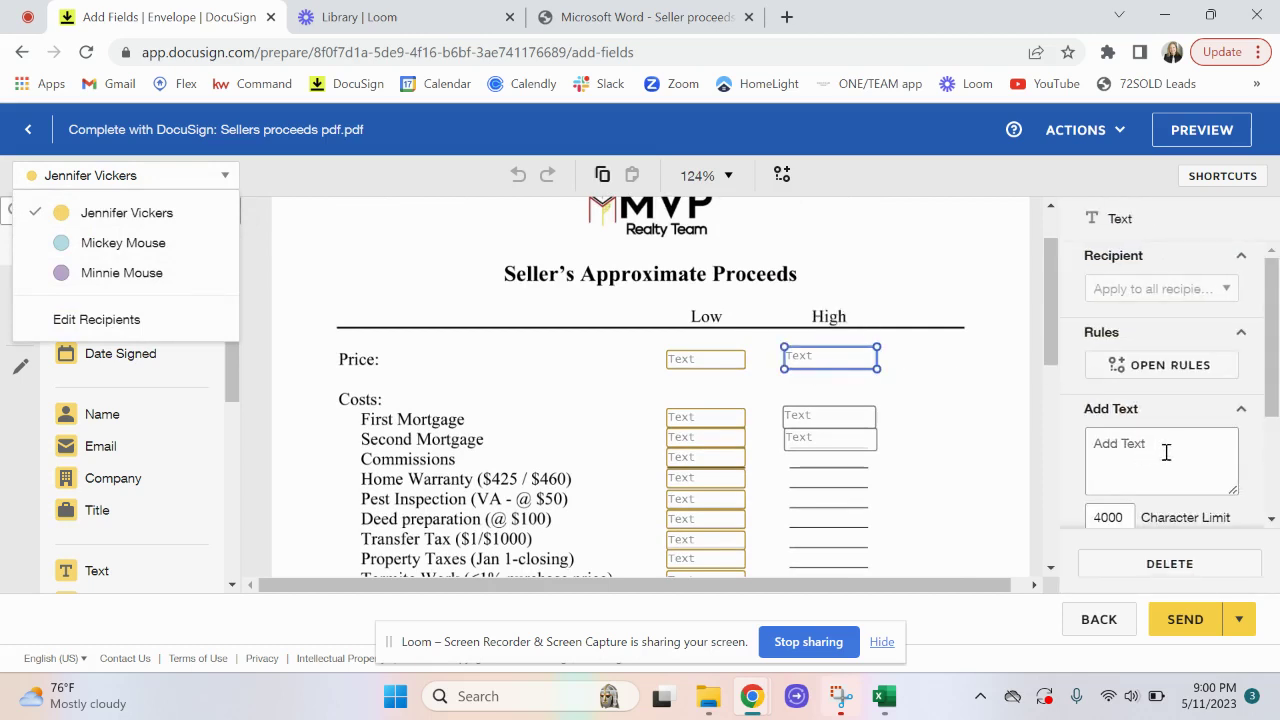
left_click(1135, 446)
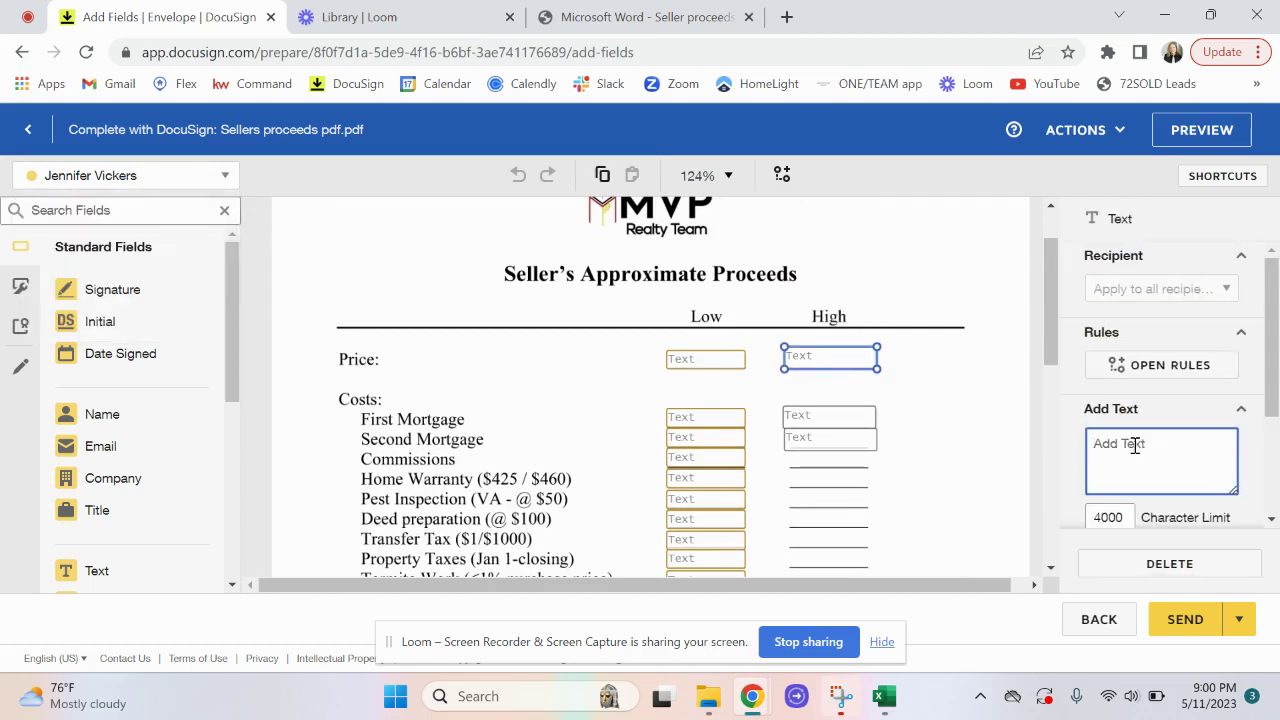
type("$150,000")
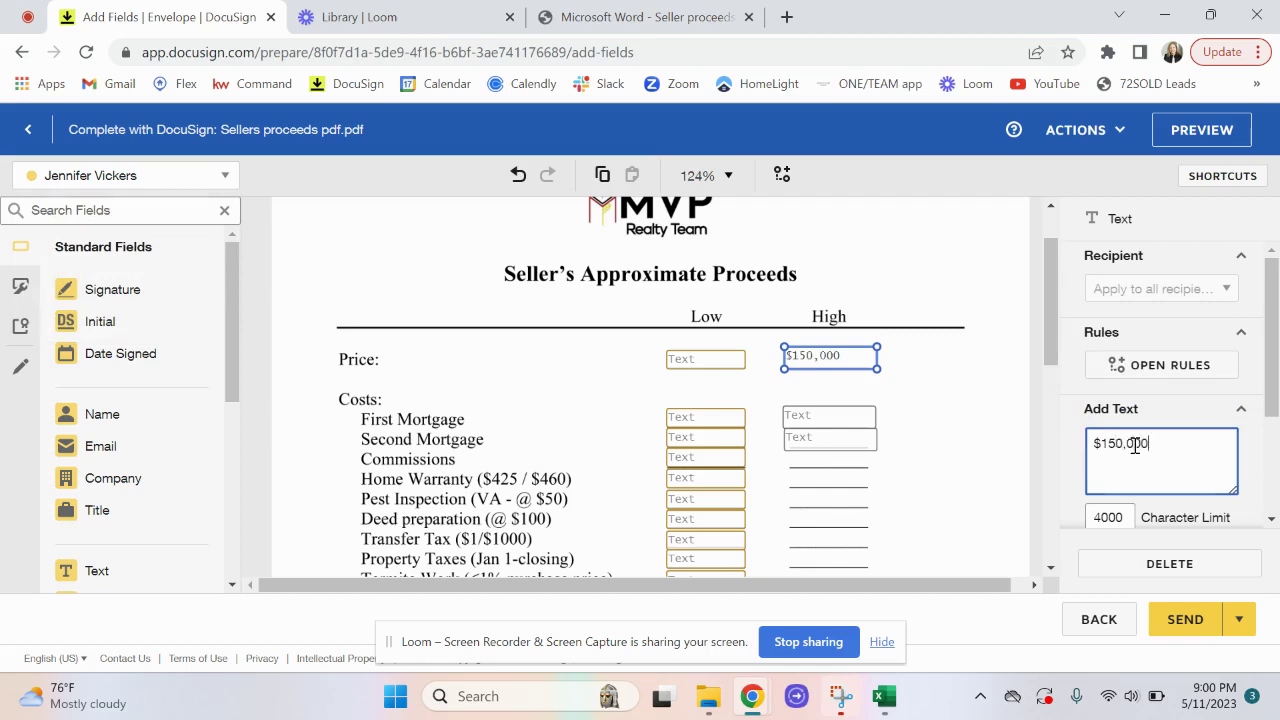
left_click(829, 418)
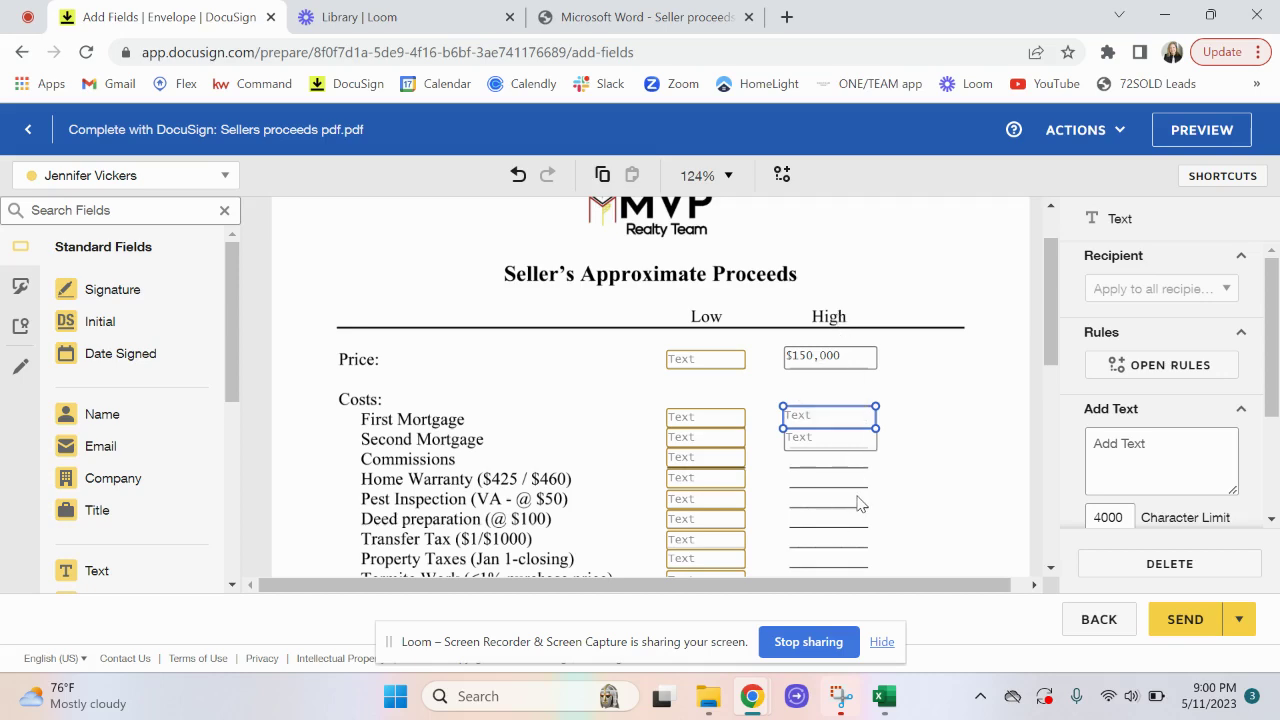
Look over the rest of the proceeds page, and save and close the envelope
scroll(855, 513, "down", 10)
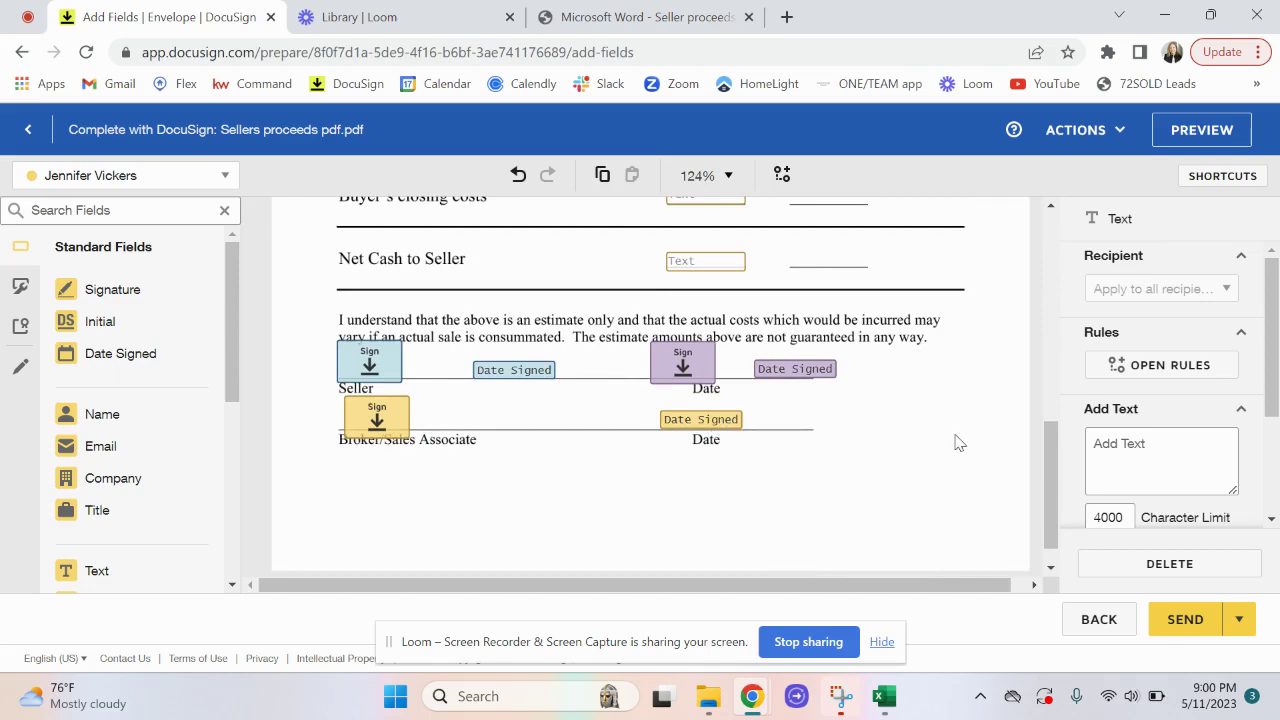
scroll(957, 443, "up", 10)
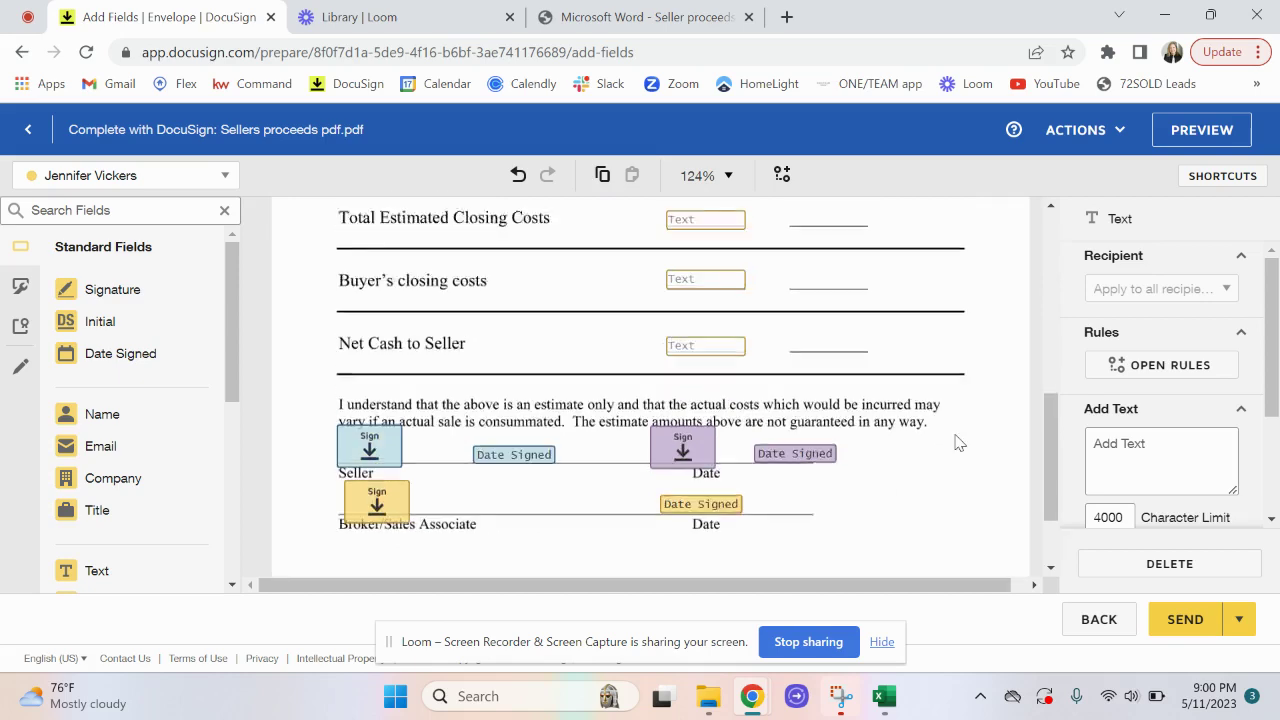
left_click(1094, 140)
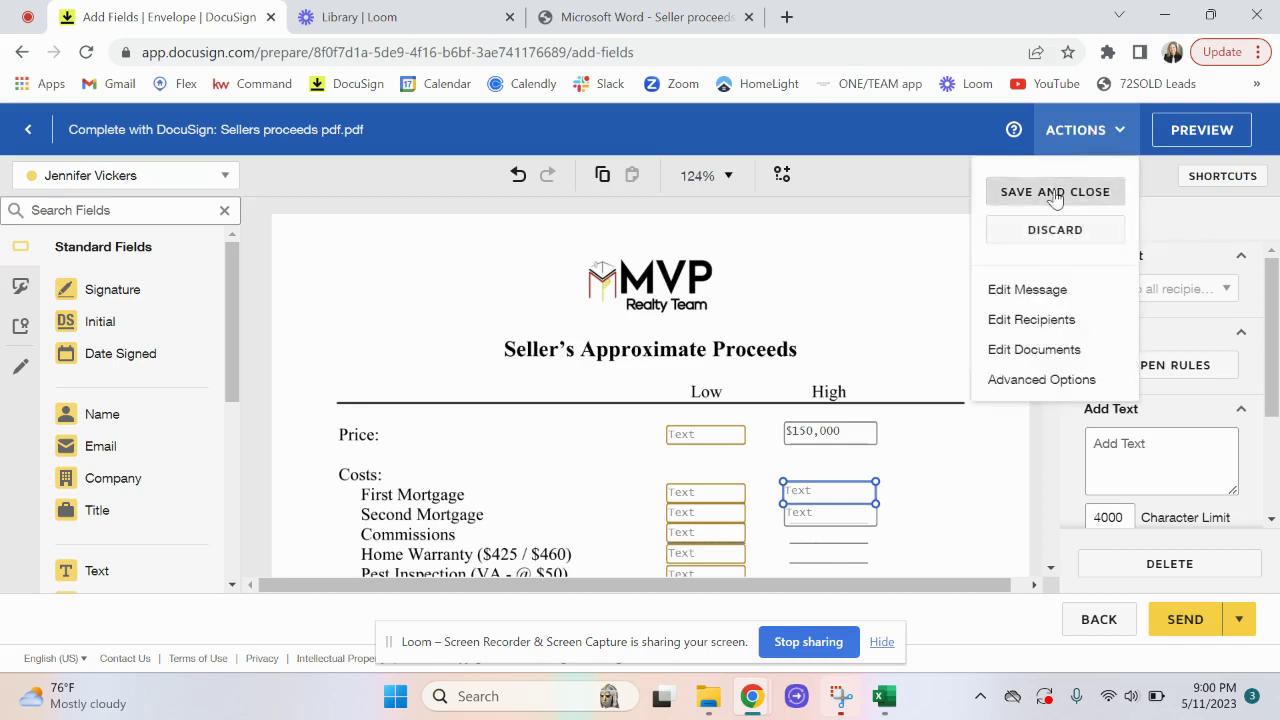
left_click(1054, 194)
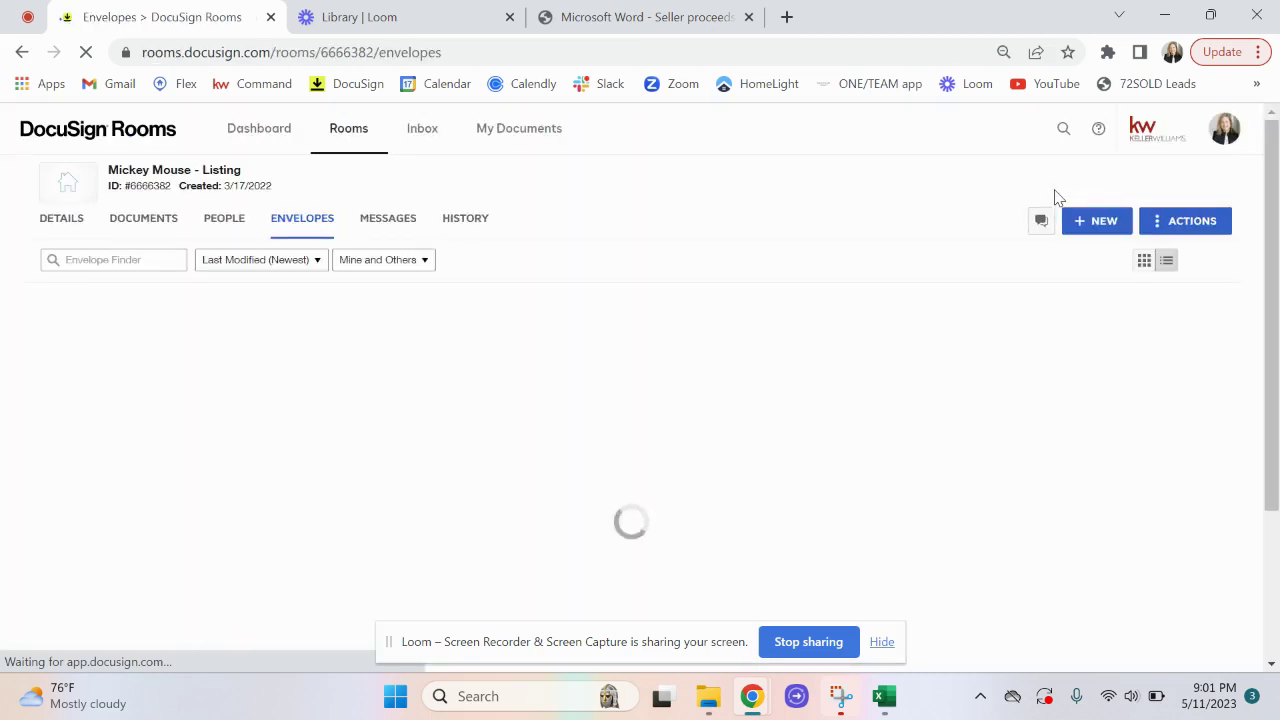
From the room's documents, start a signing envelope for LBAR - Exclusive Right to Sell Contract with the Listing Agent, Seller One and Seller Two roles
left_click(144, 222)
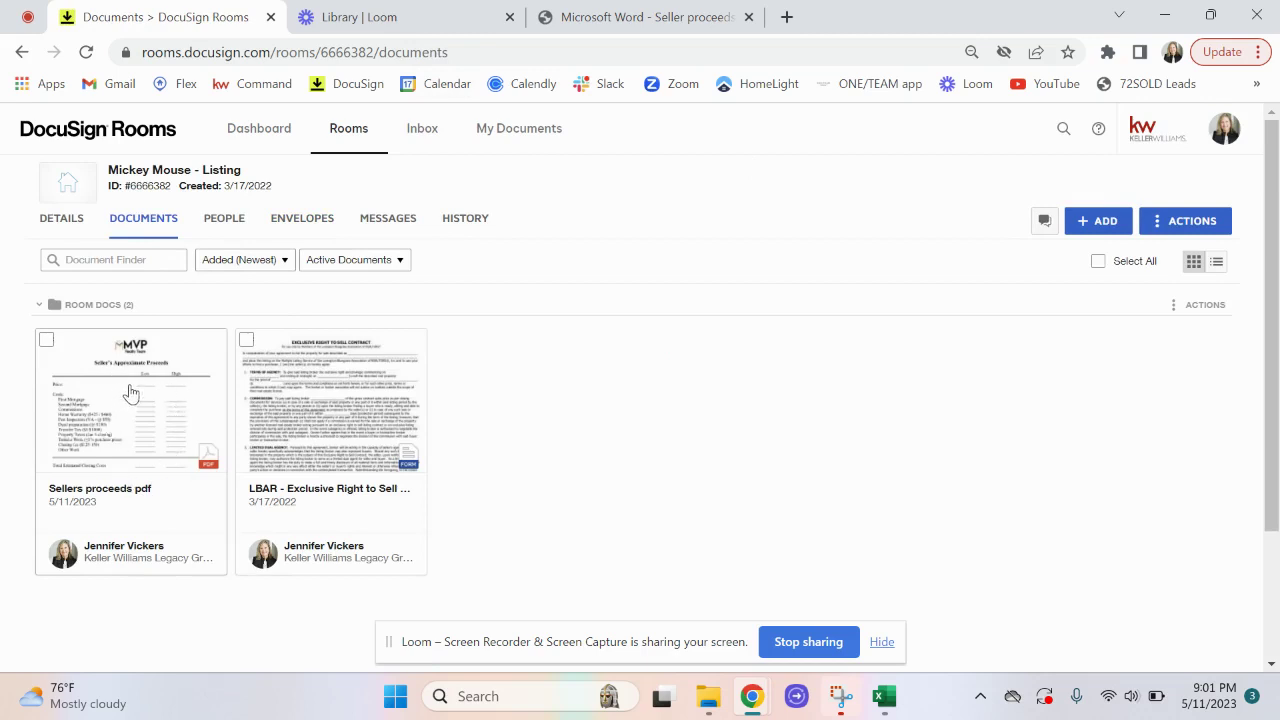
left_click(246, 342)
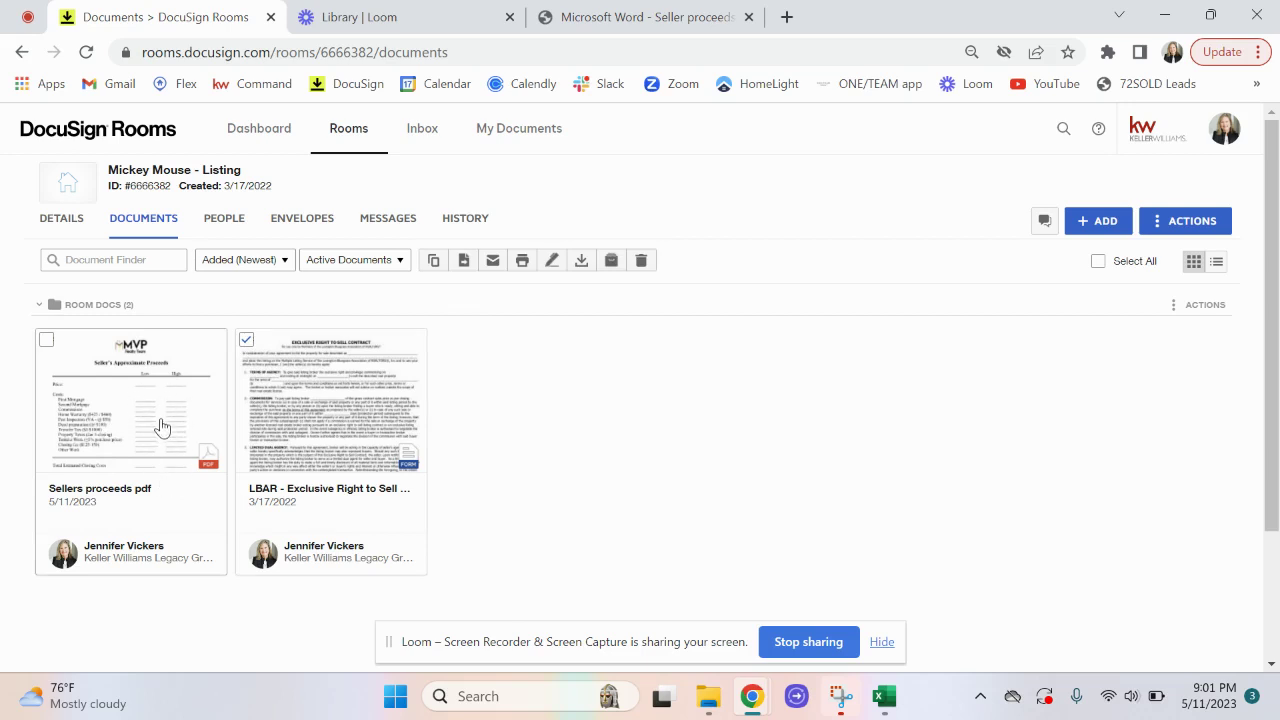
left_click(551, 261)
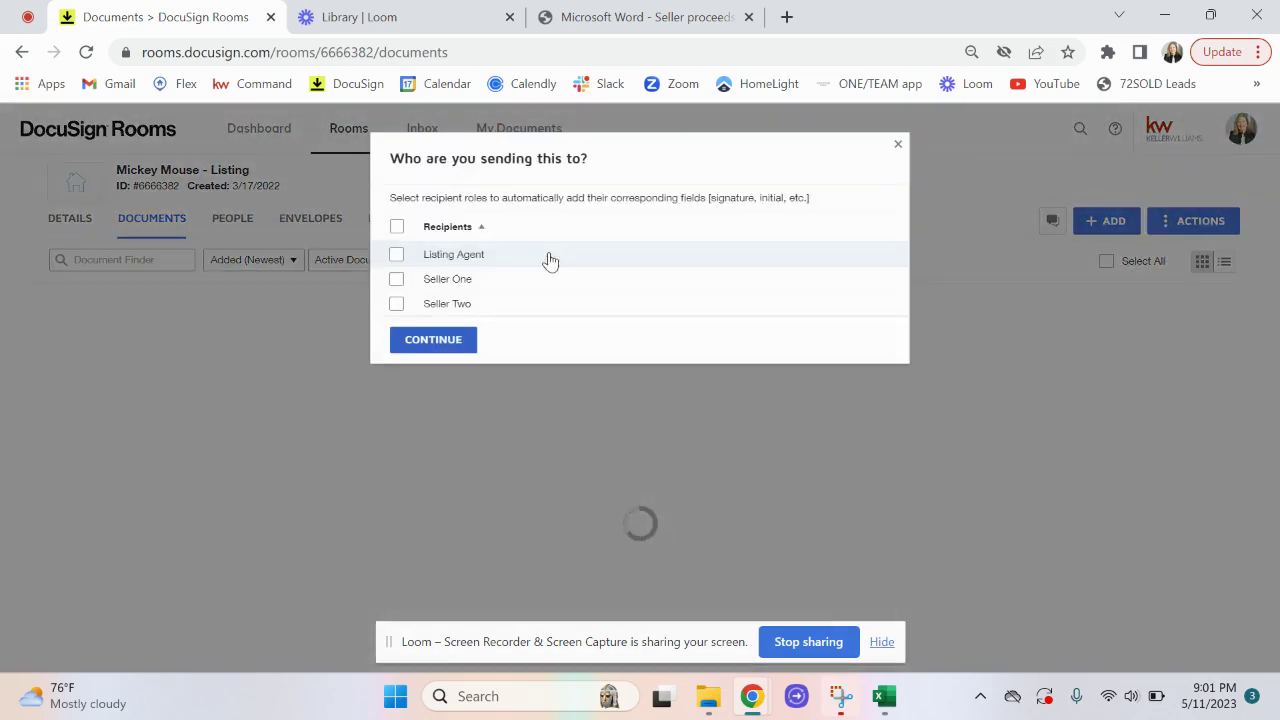
left_click(398, 228)
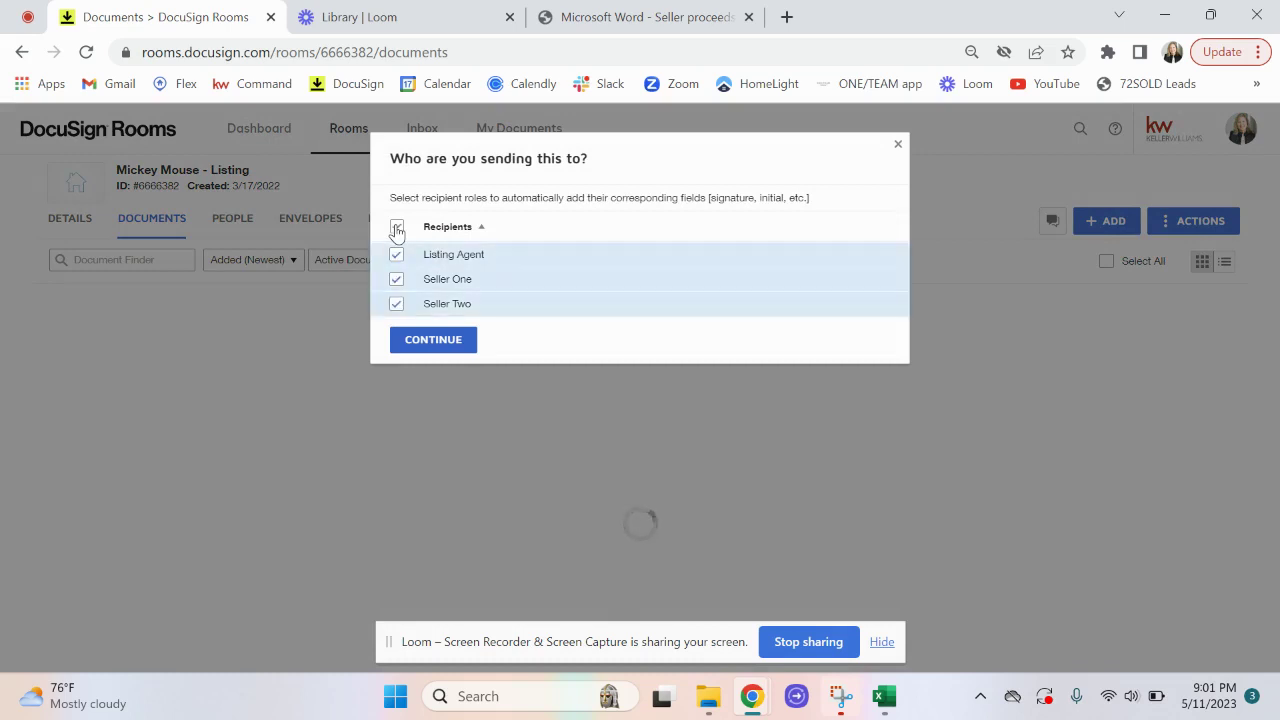
left_click(434, 342)
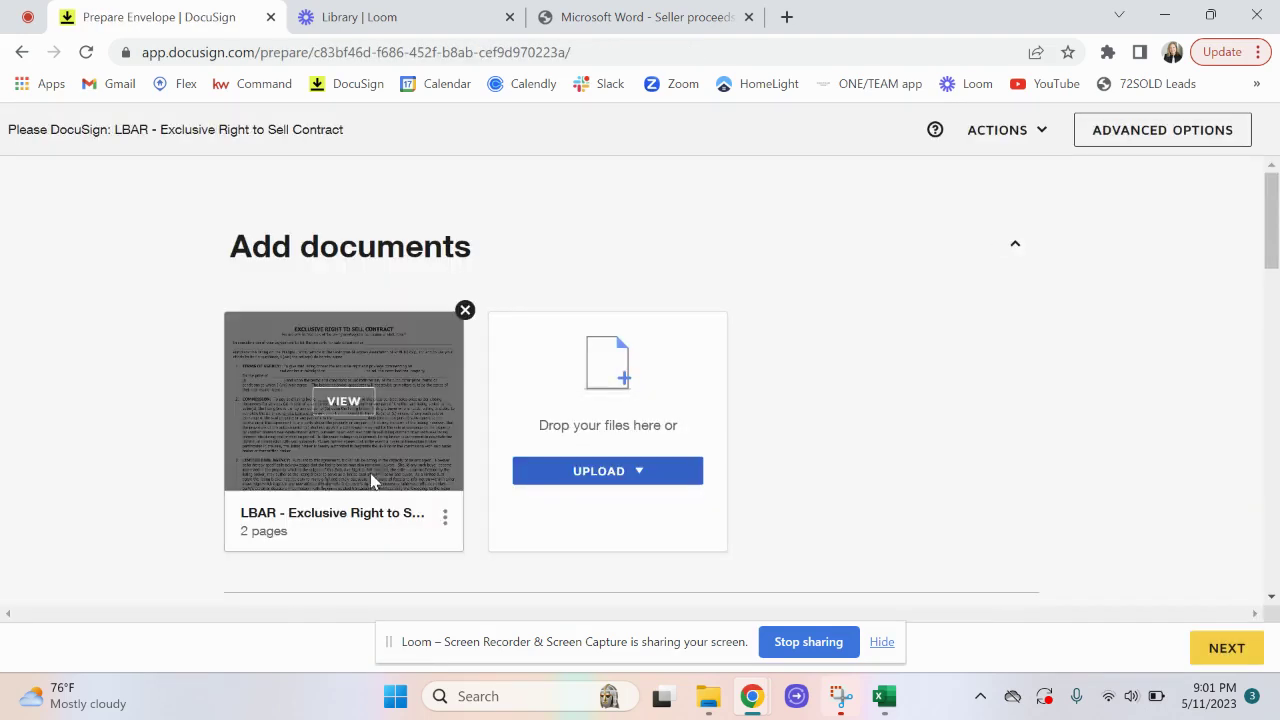
Add the Seller proceeds template from My Templates to the listing contract envelope
left_click(627, 475)
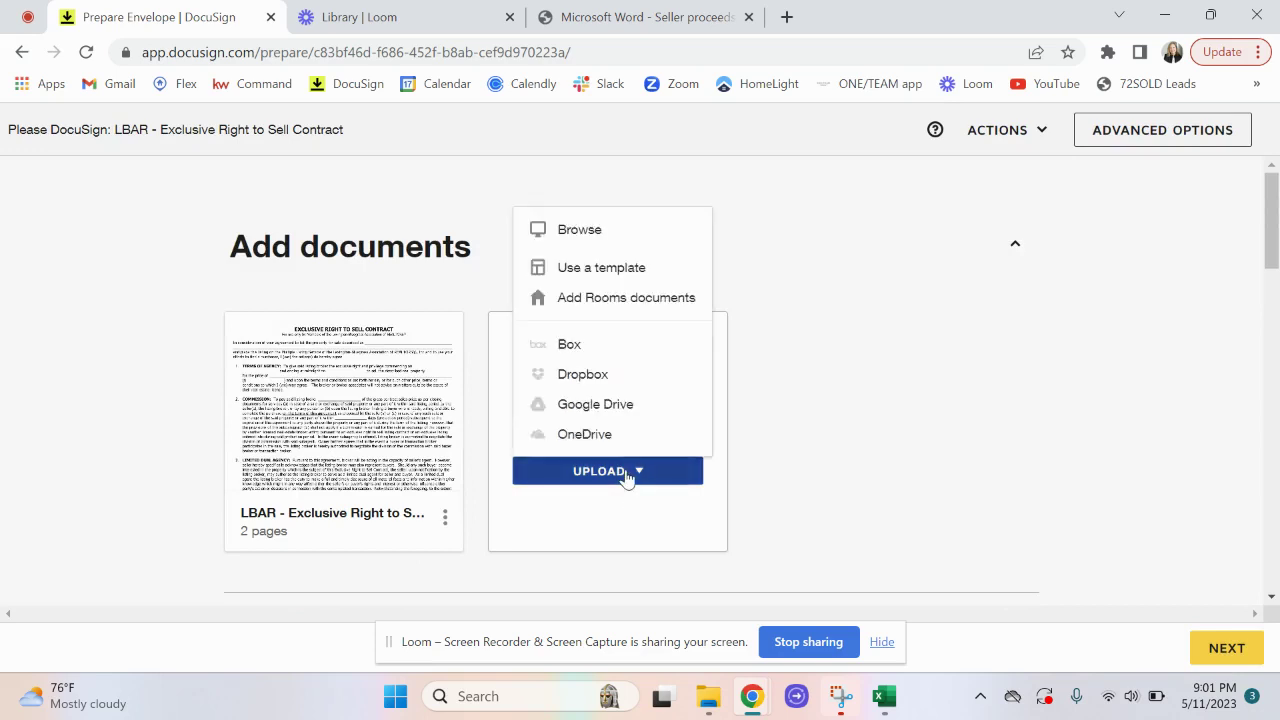
left_click(590, 270)
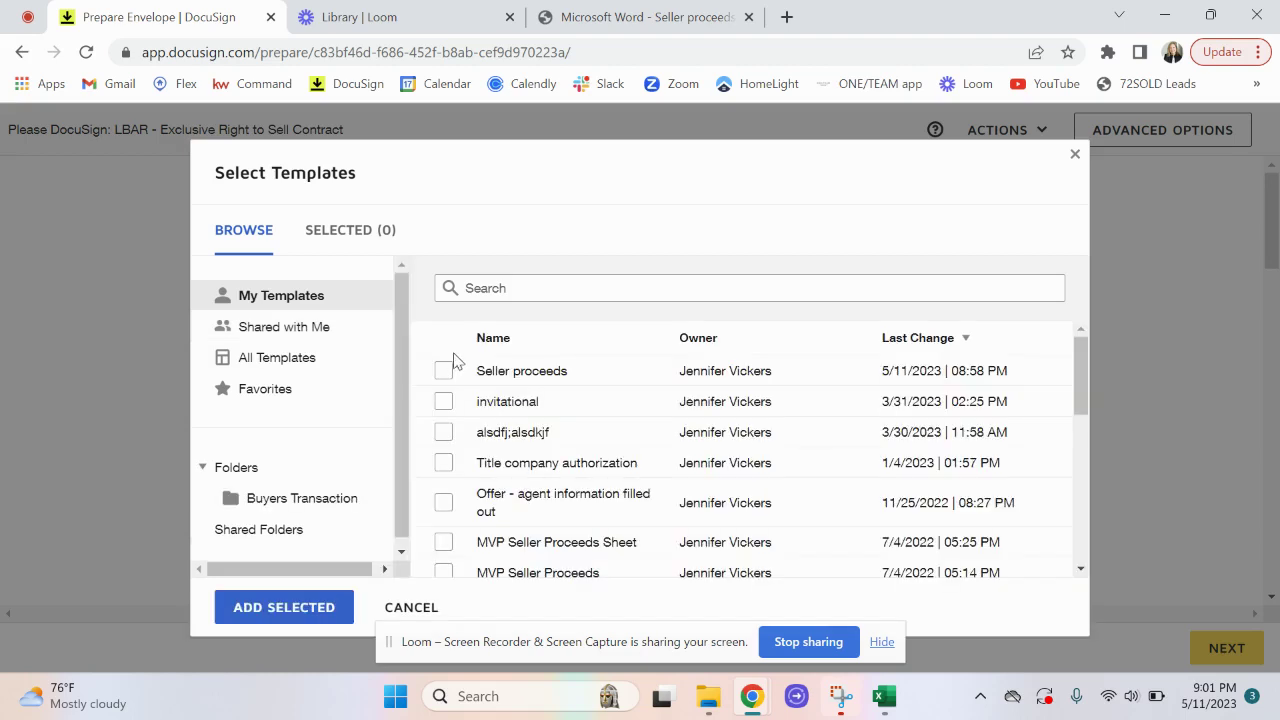
left_click(443, 372)
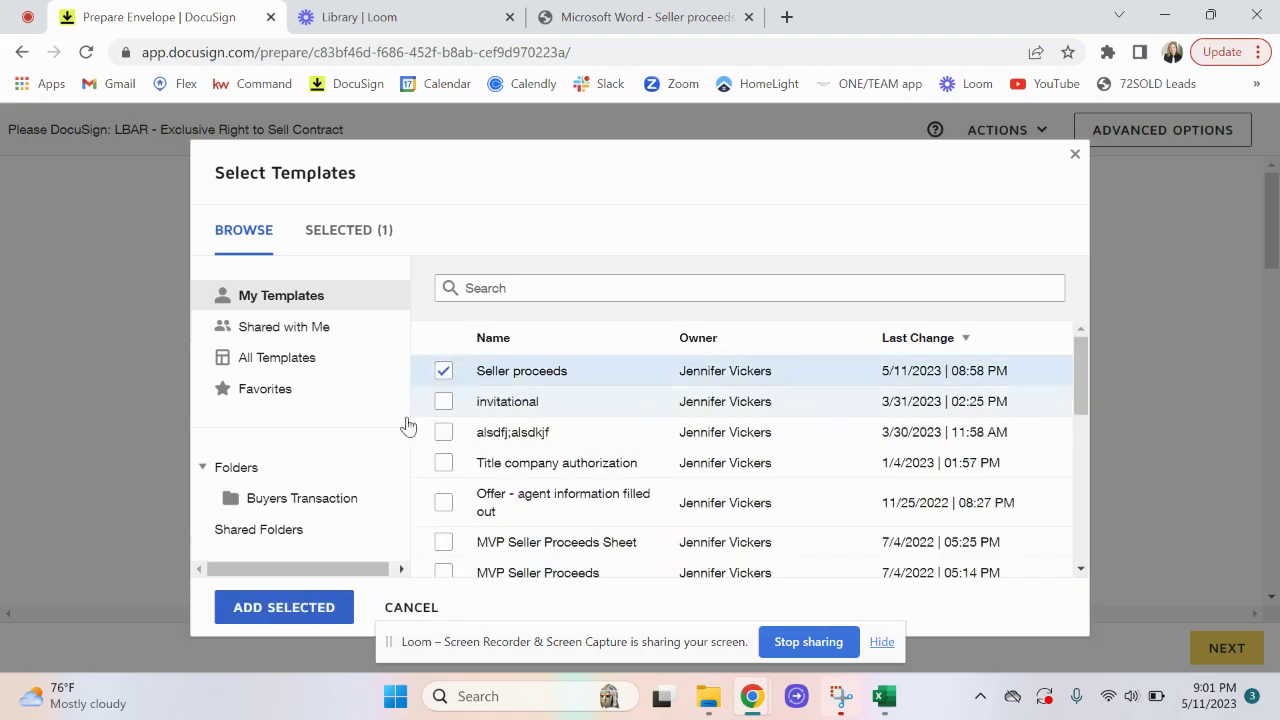
left_click(320, 610)
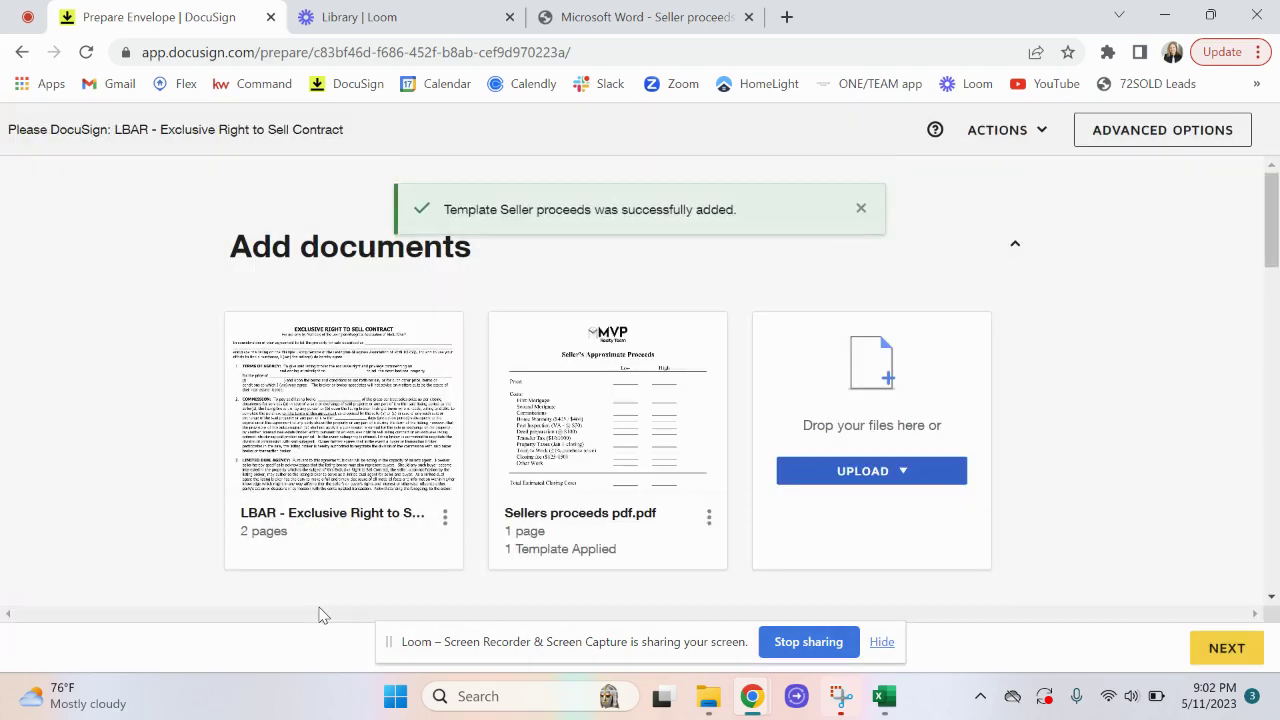
Check the names and emails of the Listing Agent, Seller One and Seller Two recipients, and continue to field placement
scroll(320, 613, "down", 7)
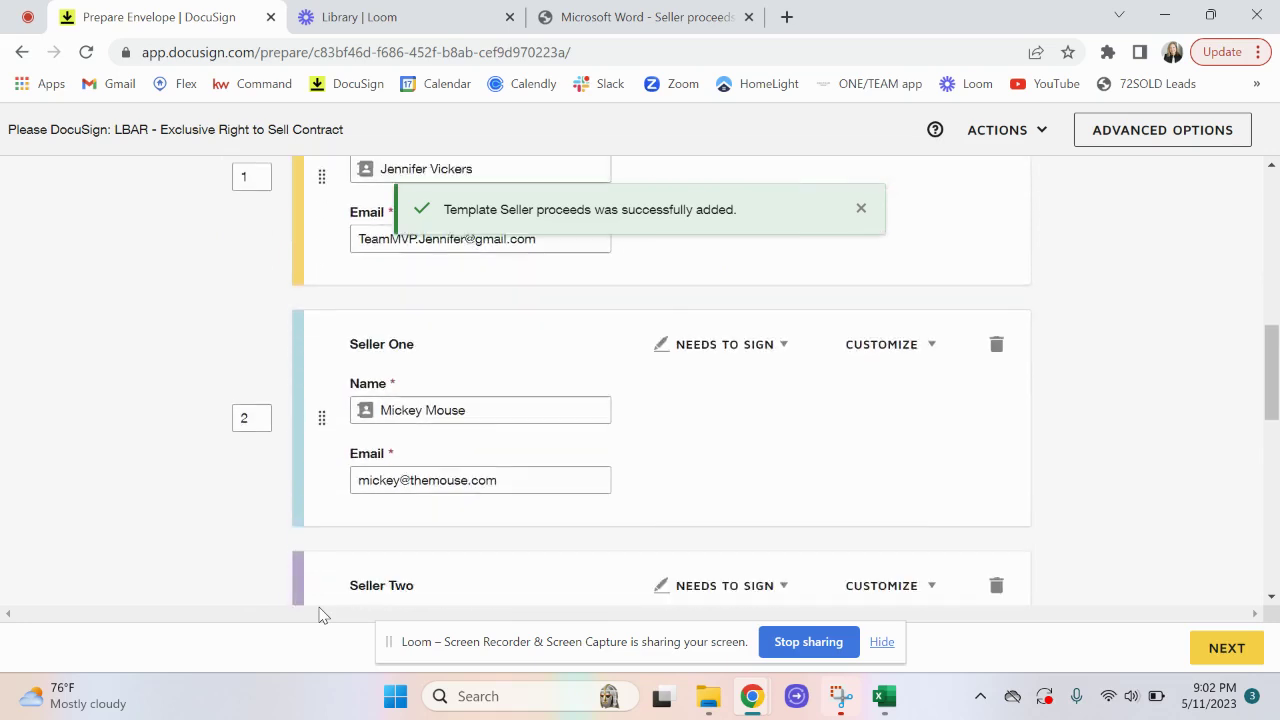
scroll(320, 613, "down", 4)
scroll(320, 613, "up", 2)
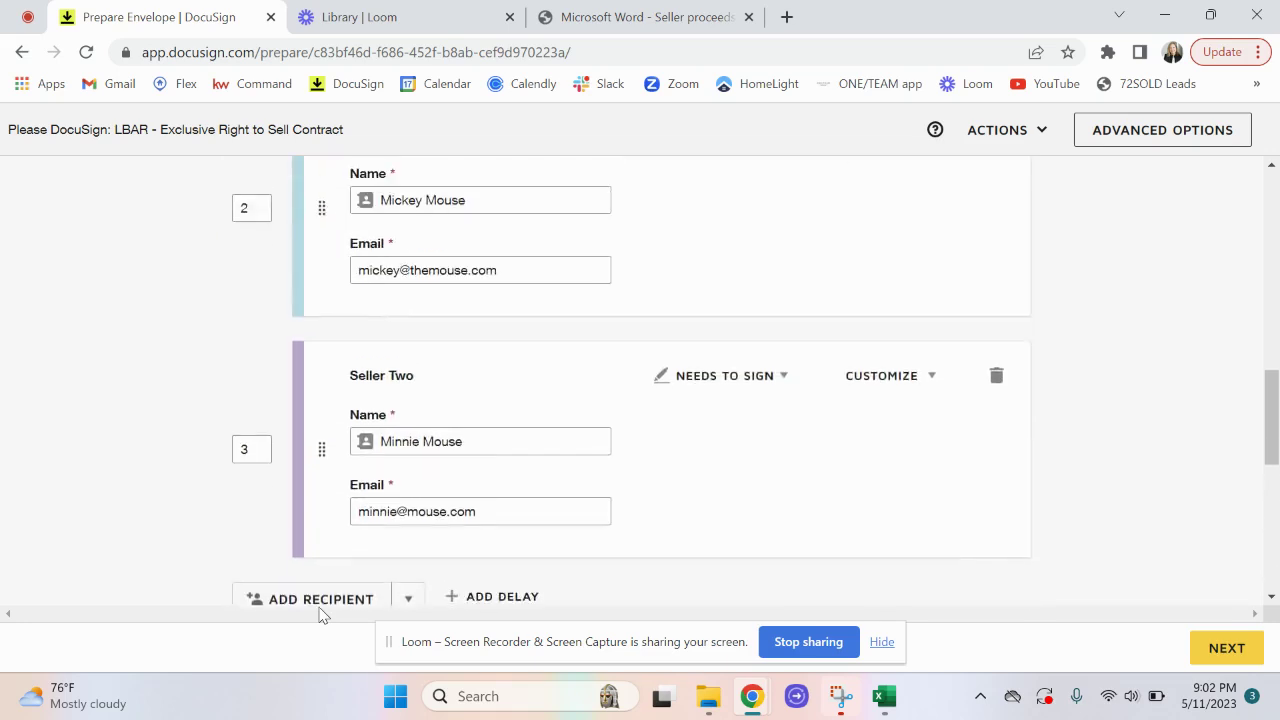
scroll(320, 613, "up", 3)
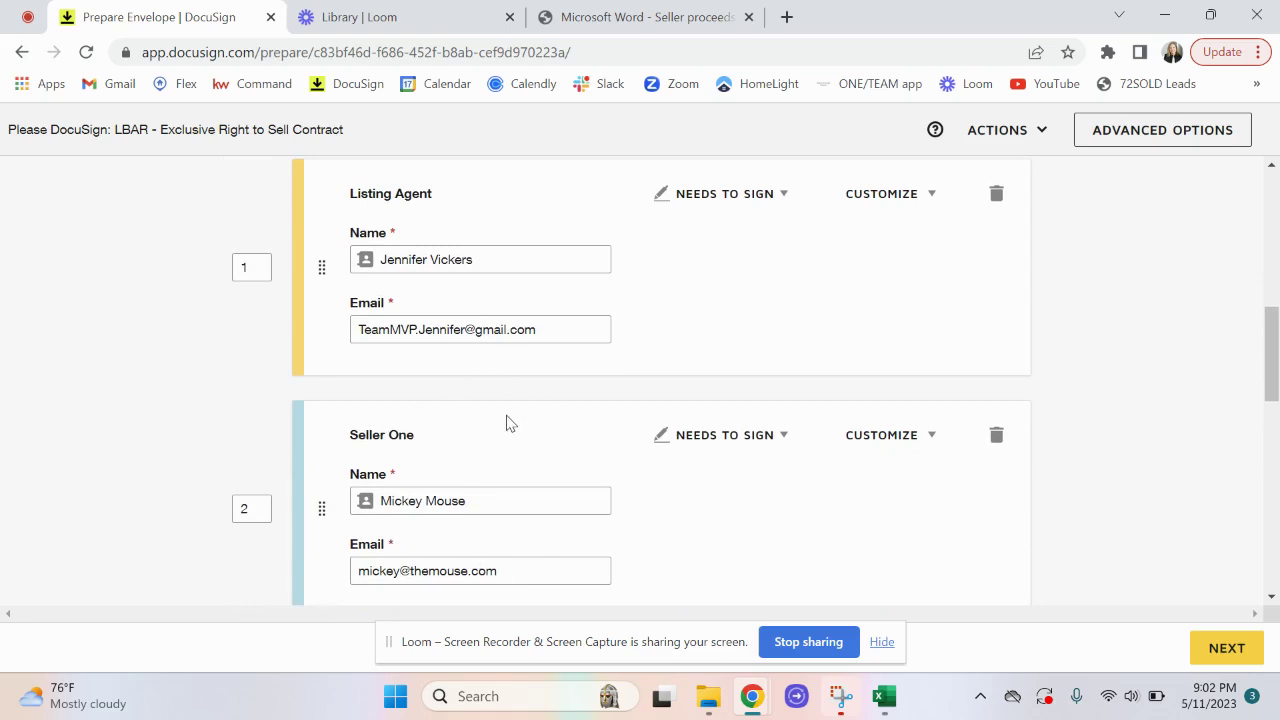
scroll(507, 423, "down", 5)
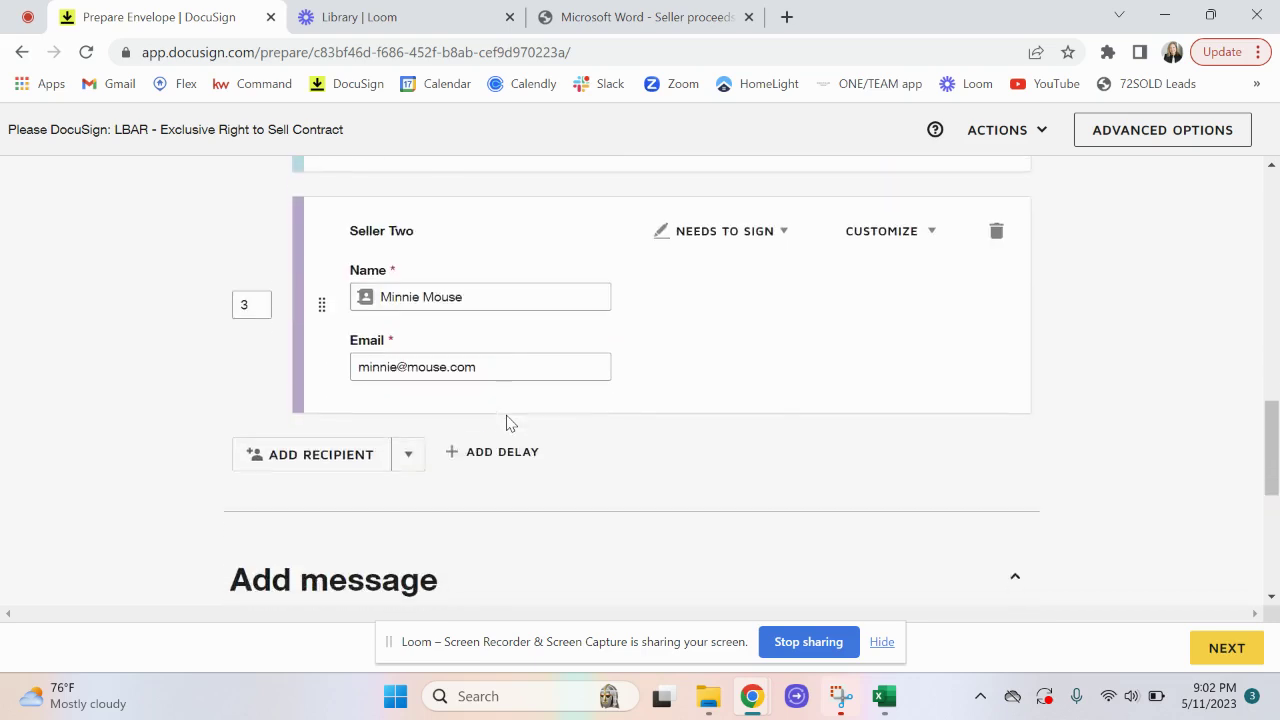
left_click(1226, 650)
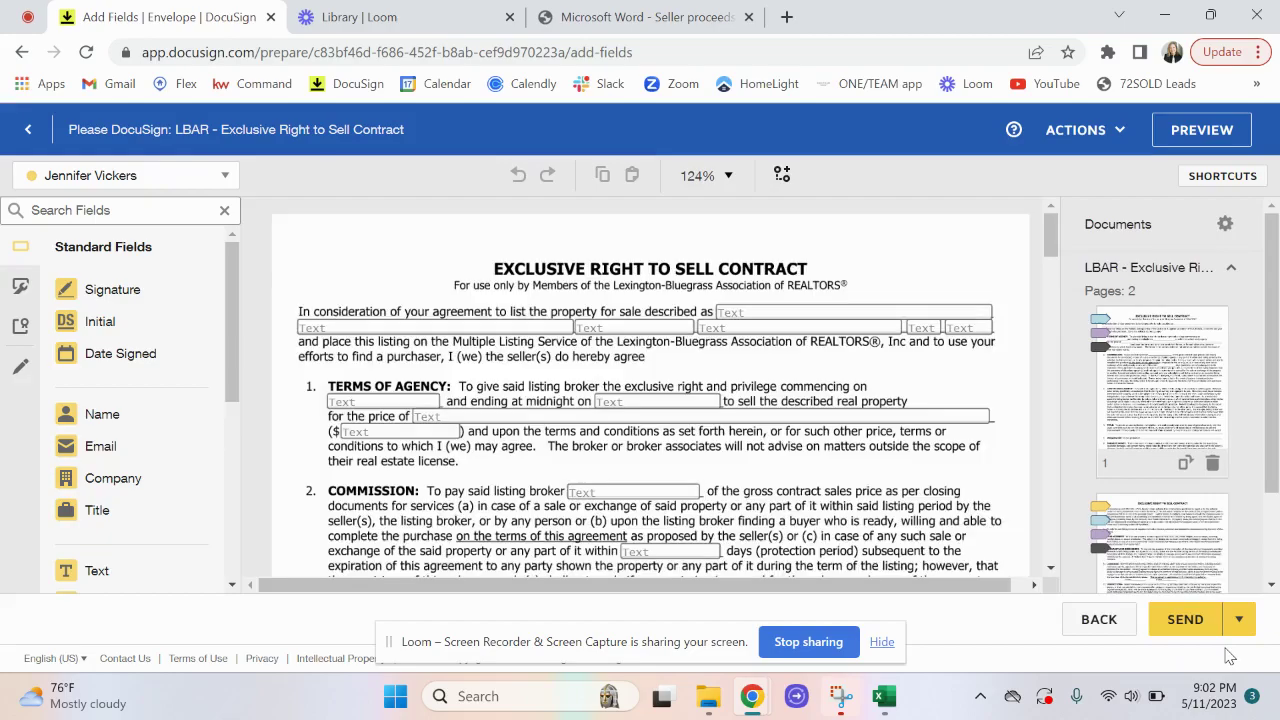
Examine the initial, signature, date and text fields on the listing contract and the Sellers proceeds page
scroll(795, 480, "down", 15)
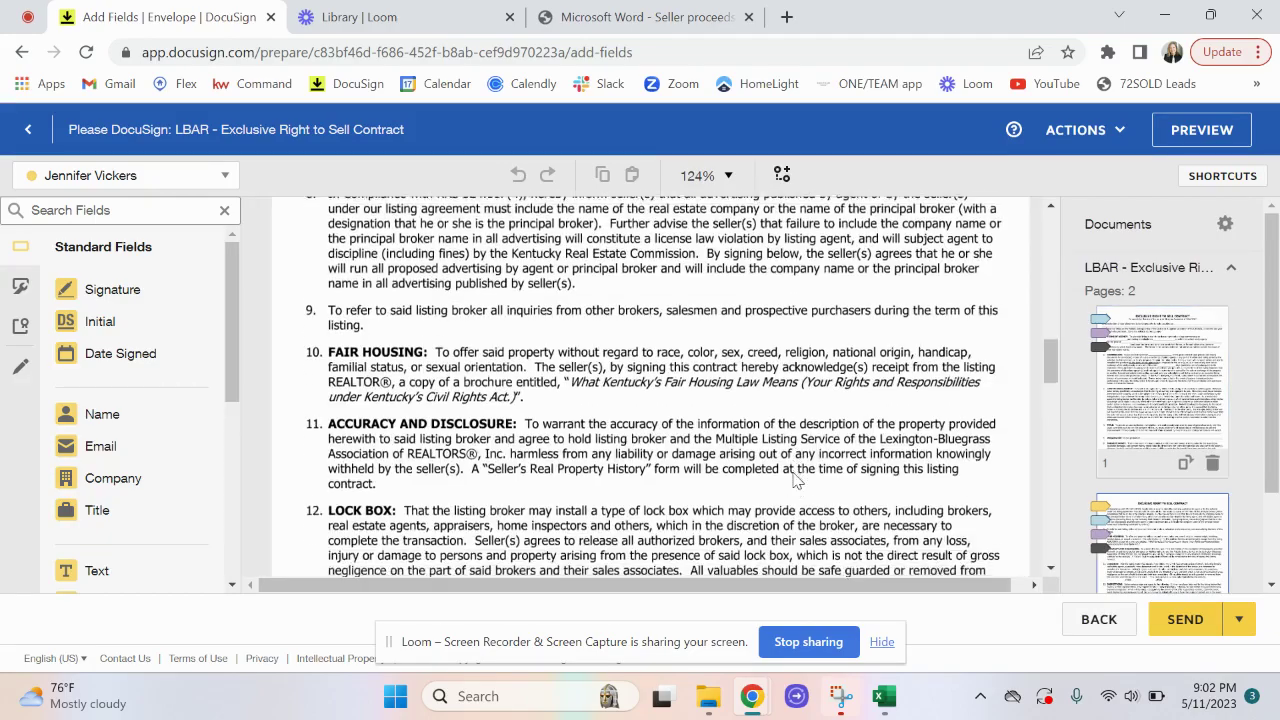
scroll(795, 480, "down", 10)
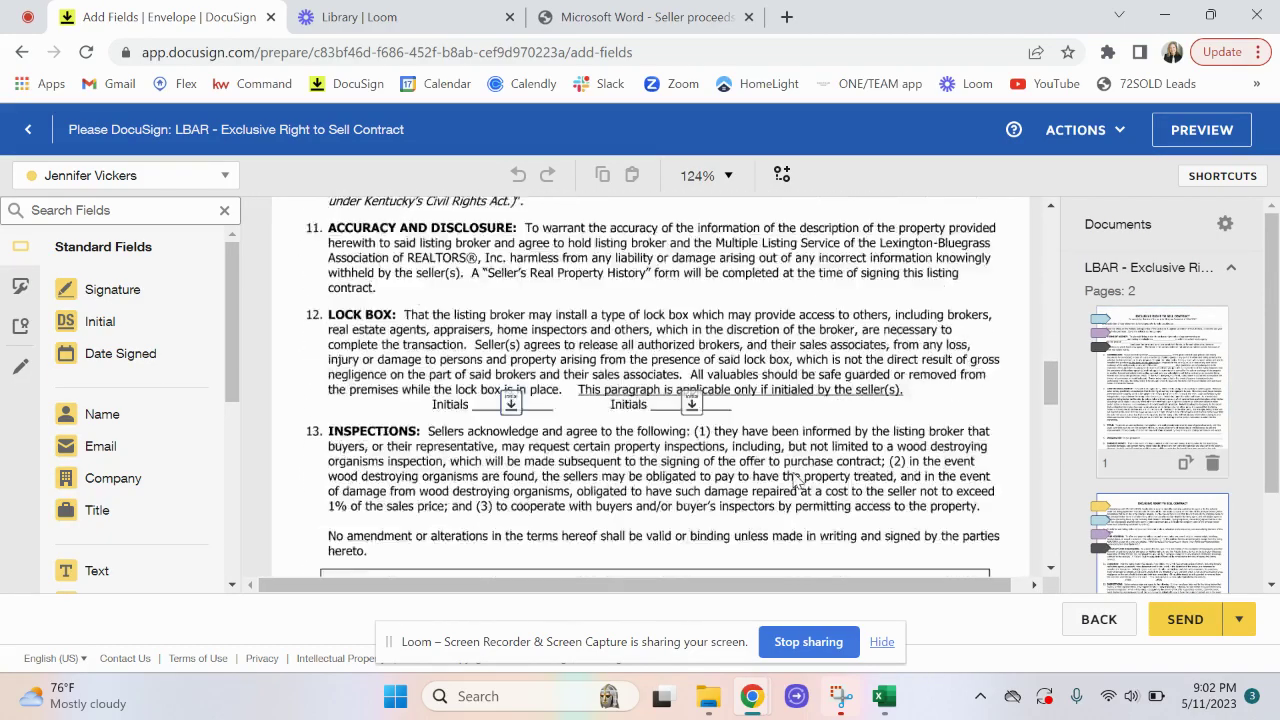
scroll(795, 480, "down", 1)
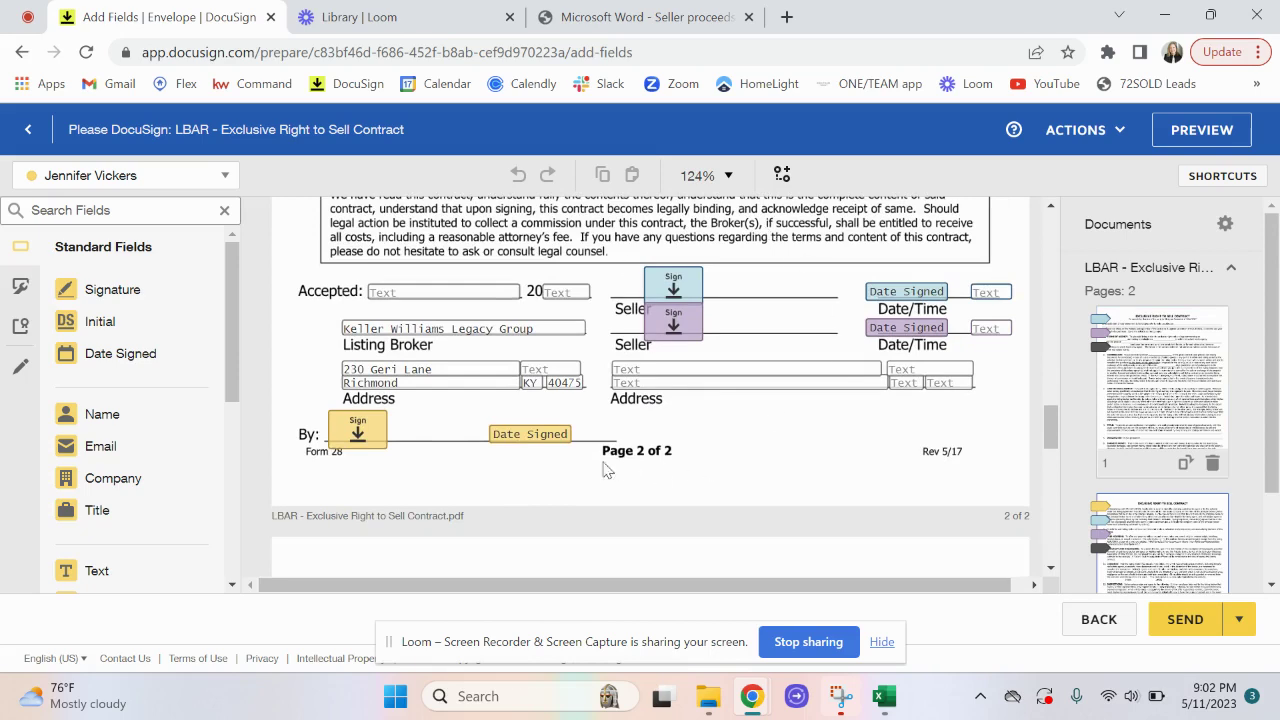
scroll(768, 416, "down", 10)
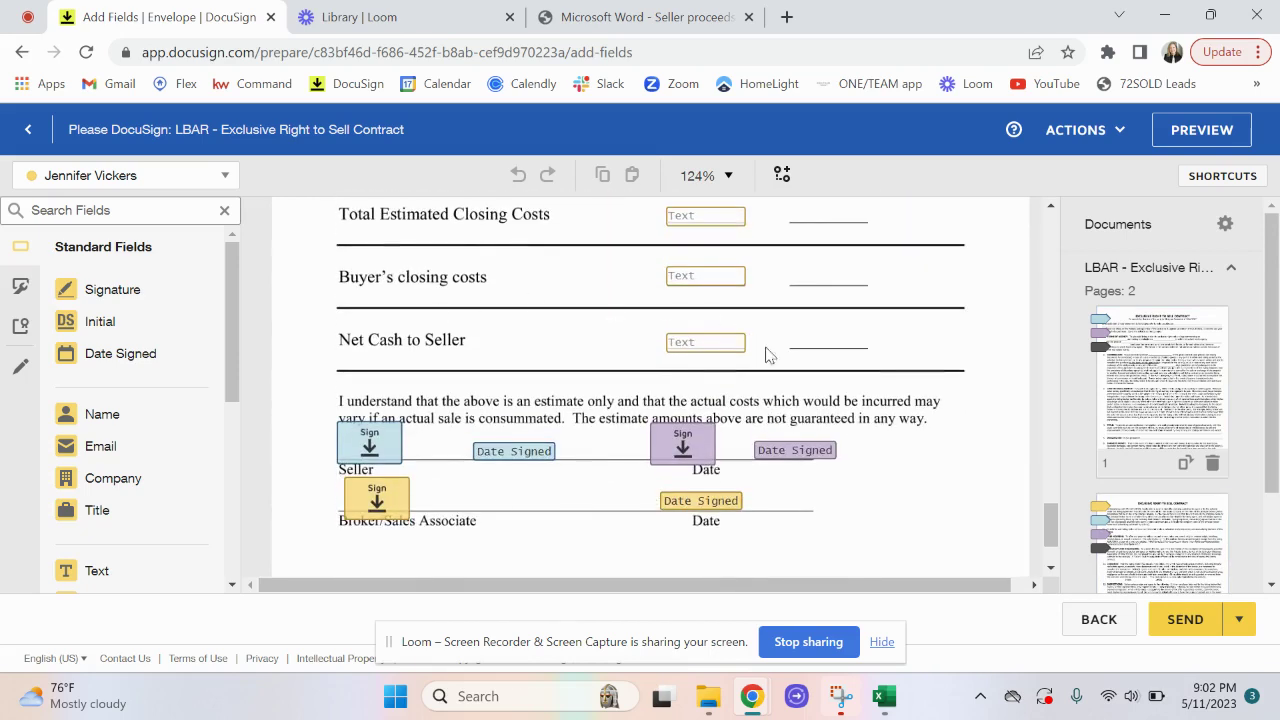
Return to the envelope setup to review its two documents and recipients, and reopen the field placement
left_click(1099, 620)
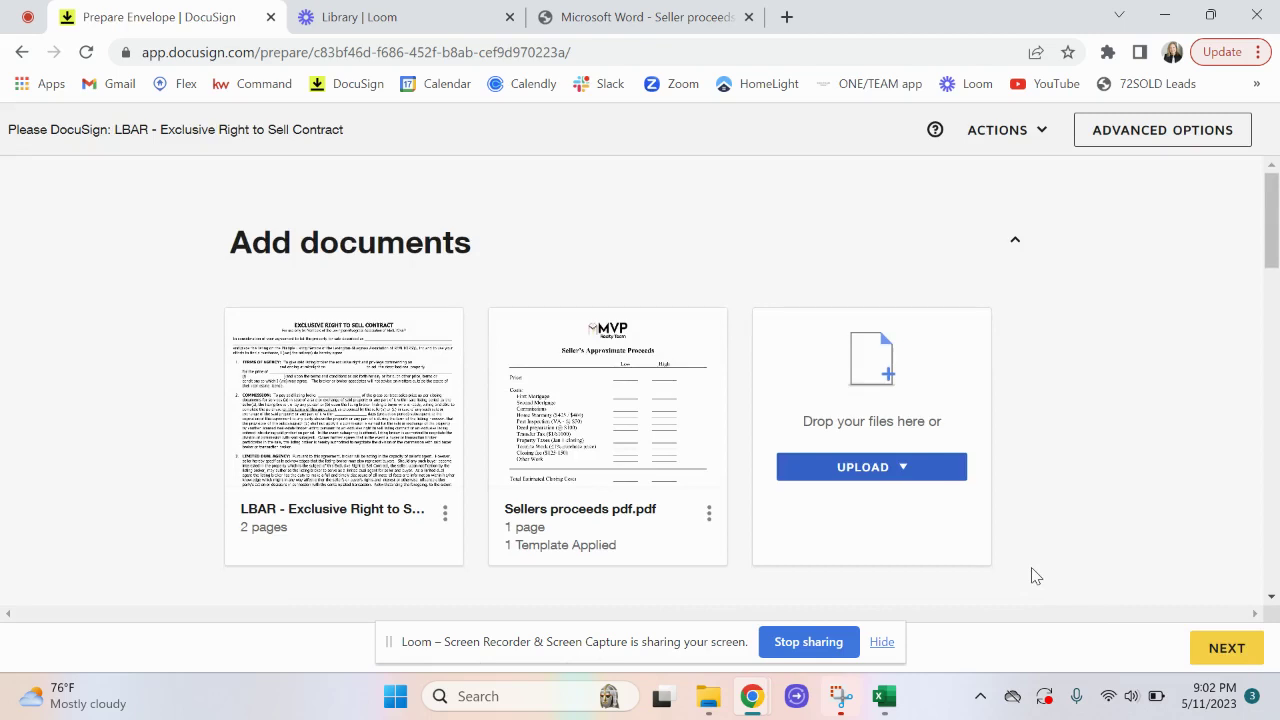
scroll(1034, 580, "down", 2)
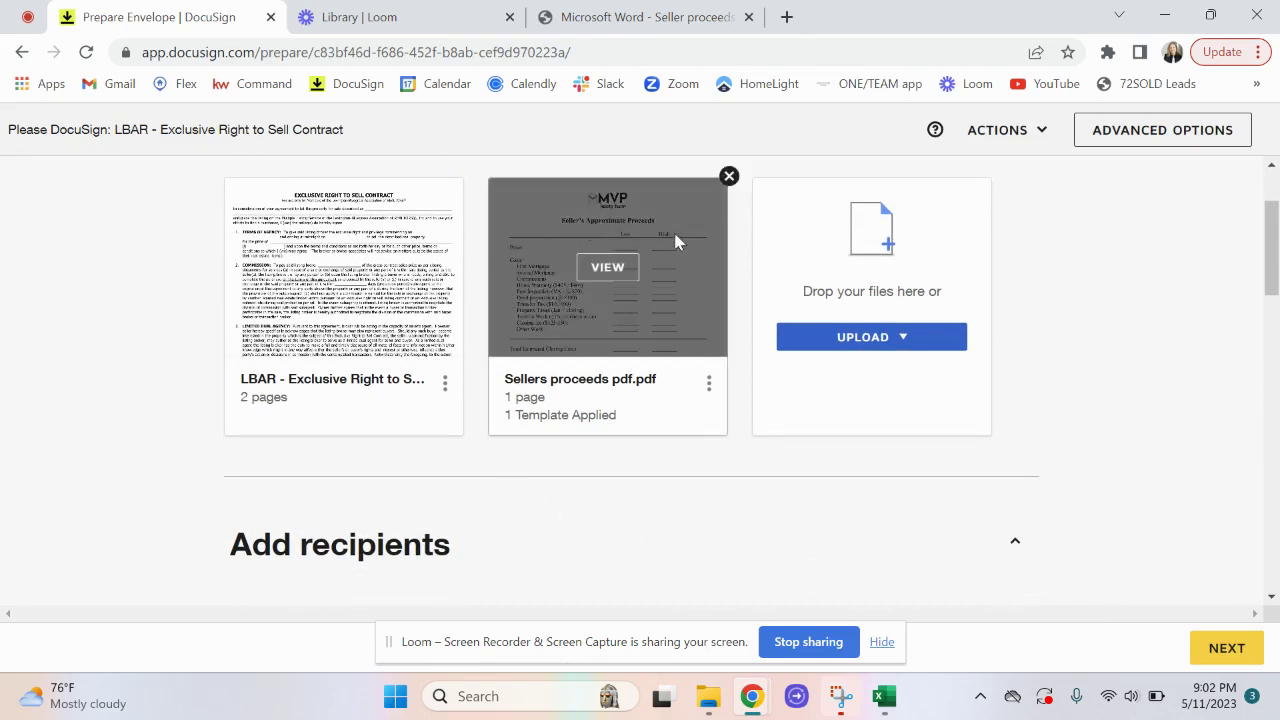
mouse_move(565, 236)
mouse_move(591, 438)
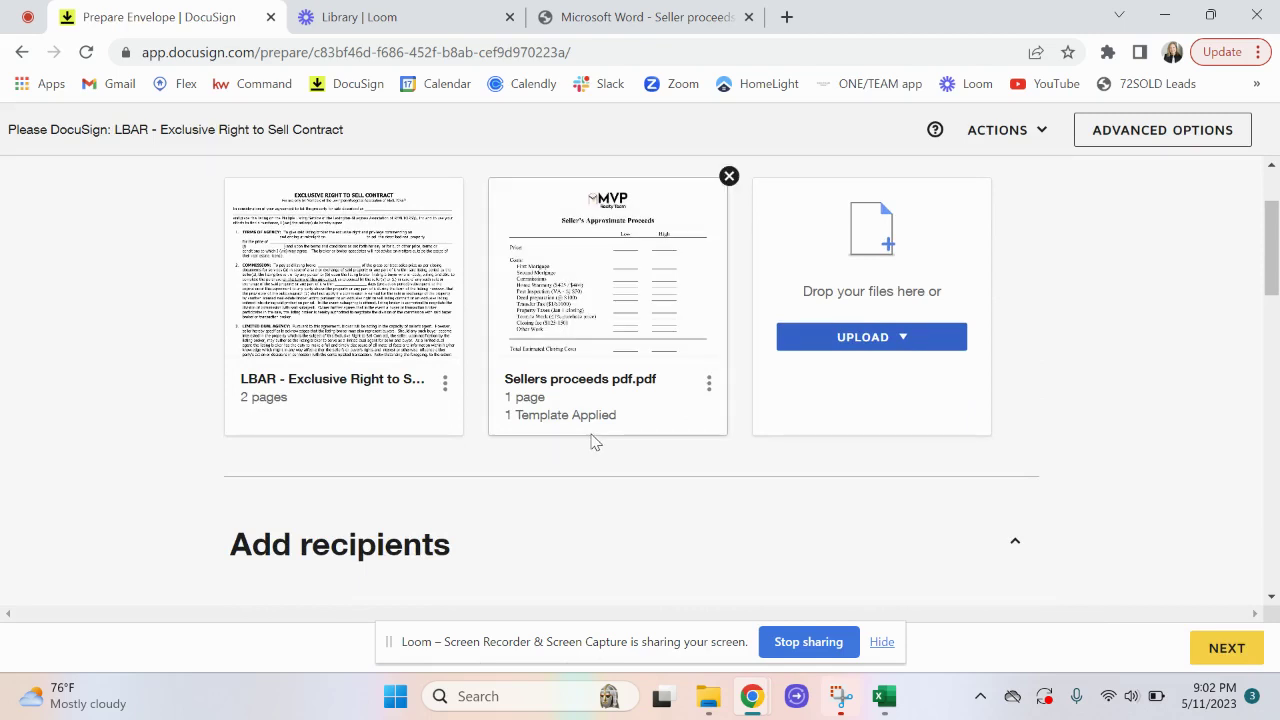
mouse_move(564, 309)
scroll(449, 499, "down", 5)
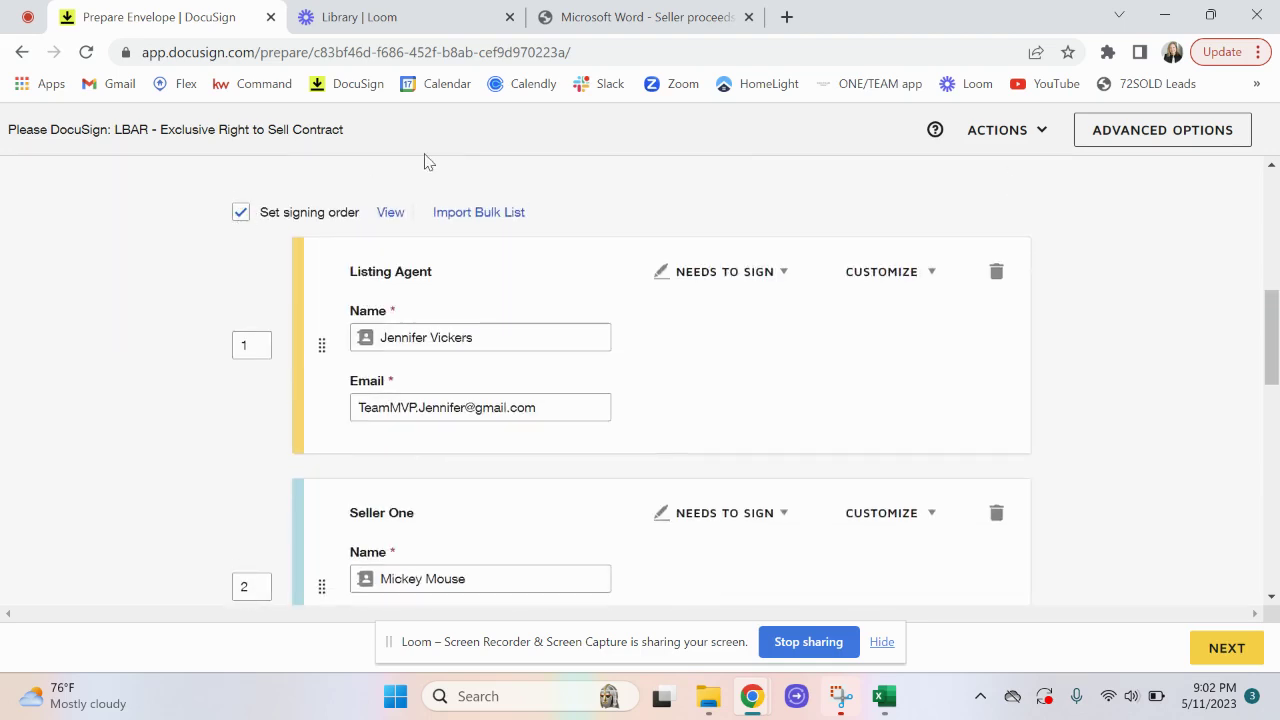
scroll(457, 208, "up", 5)
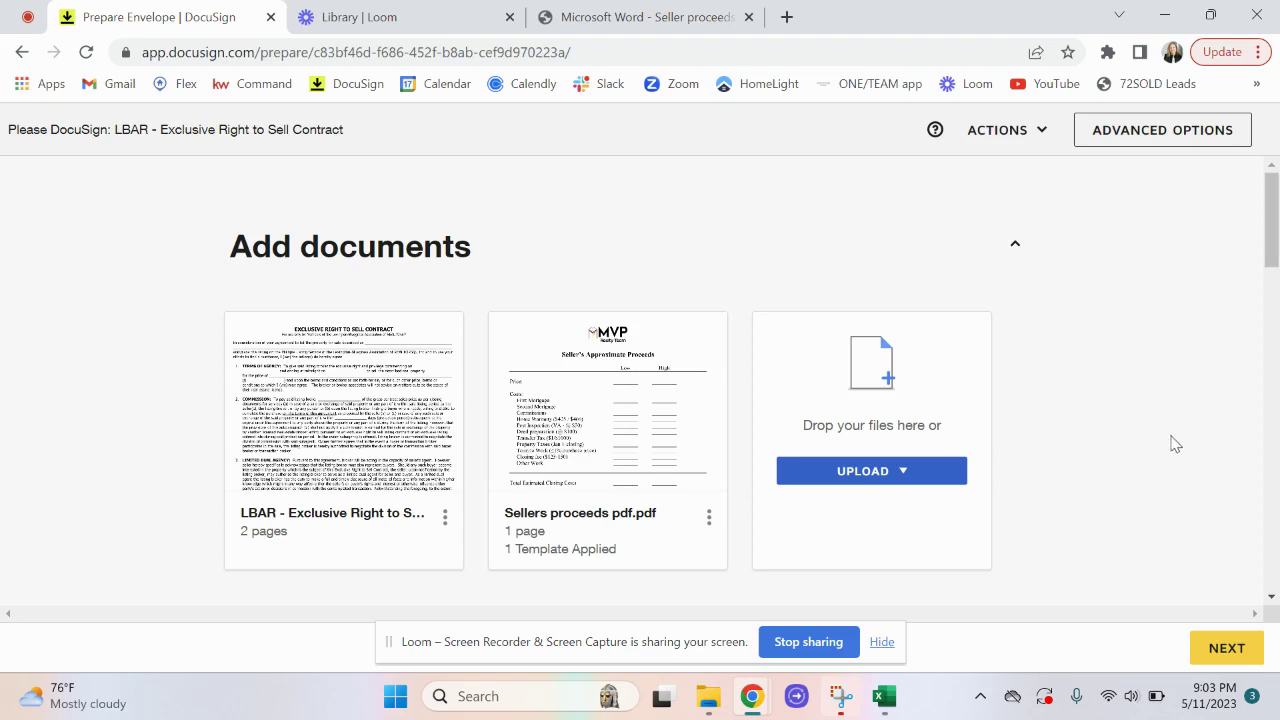
left_click(1222, 650)
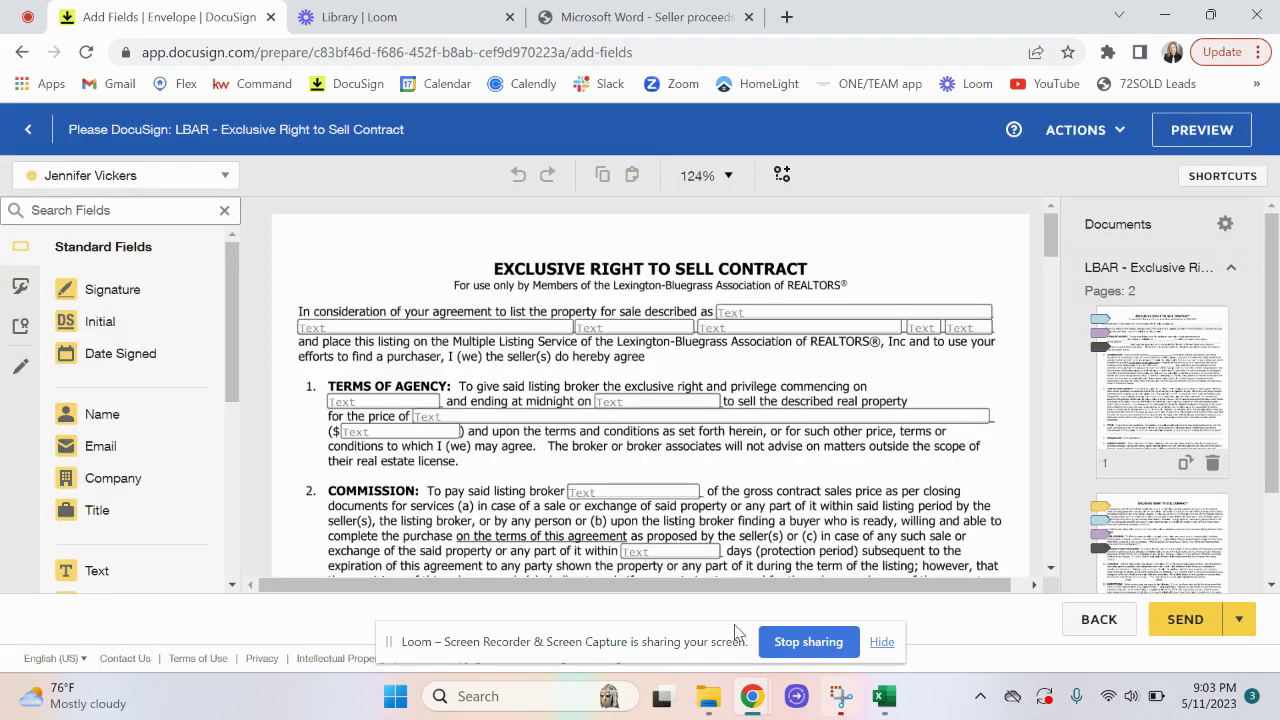